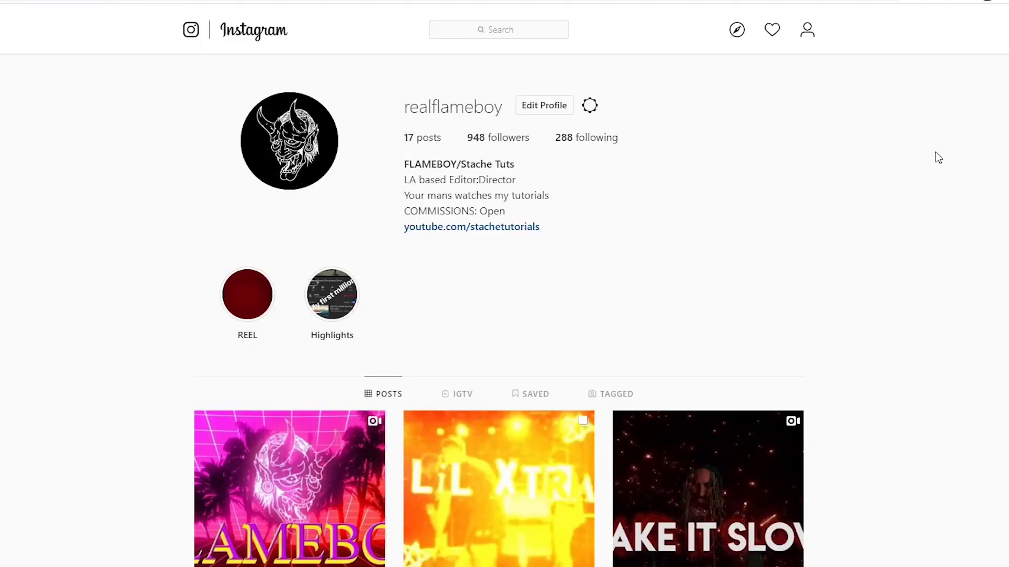
scroll(935, 152, down, 1)
scroll(935, 152, up, 1)
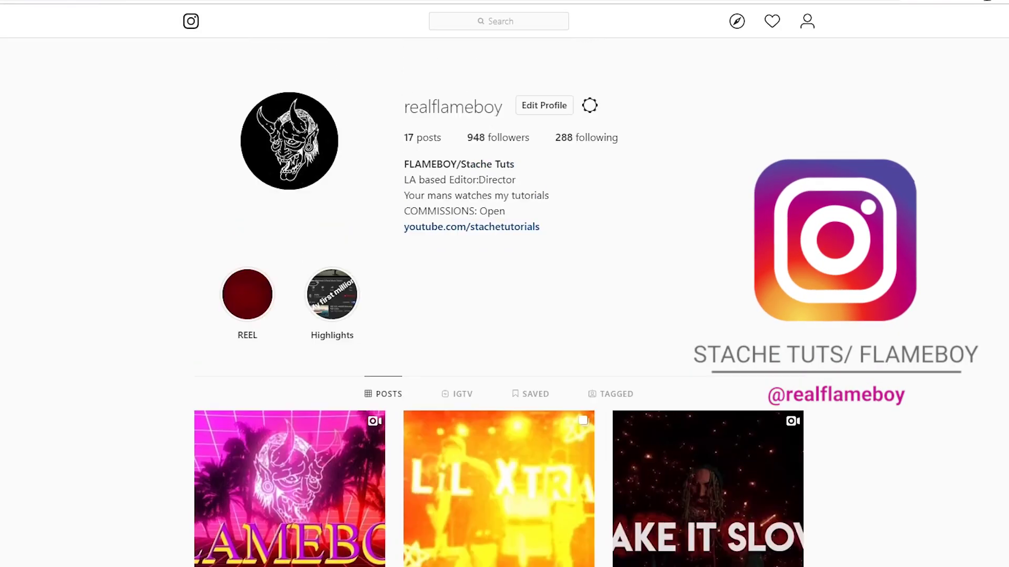
scroll(907, 180, down, 2)
scroll(908, 180, up, 2)
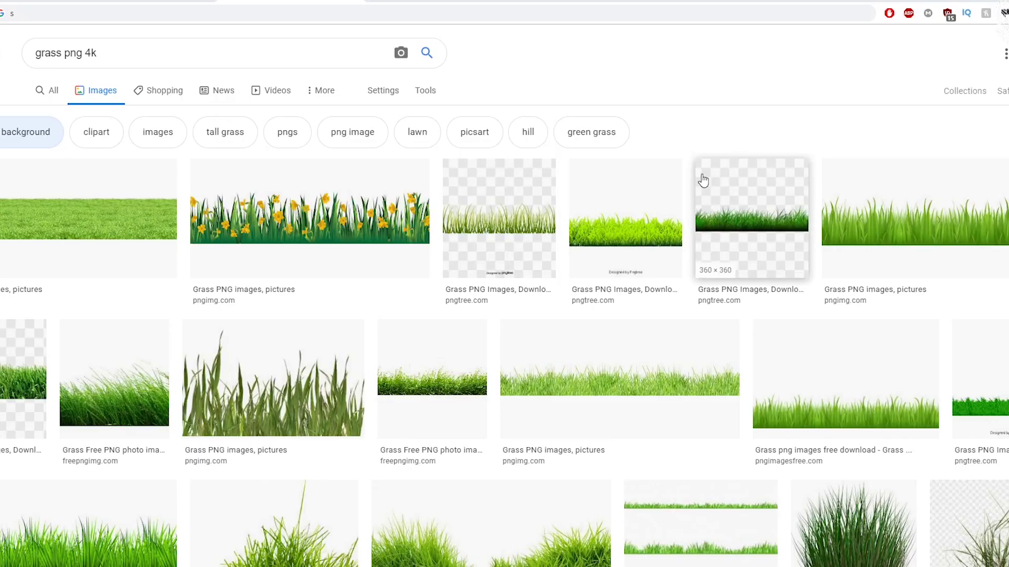
- Browse the "grass png 4k" image results with transparent backgrounds and preview the tall dark-green grass picture
scroll(702, 181, down, 5)
scroll(700, 217, up, 1)
scroll(701, 217, up, 3)
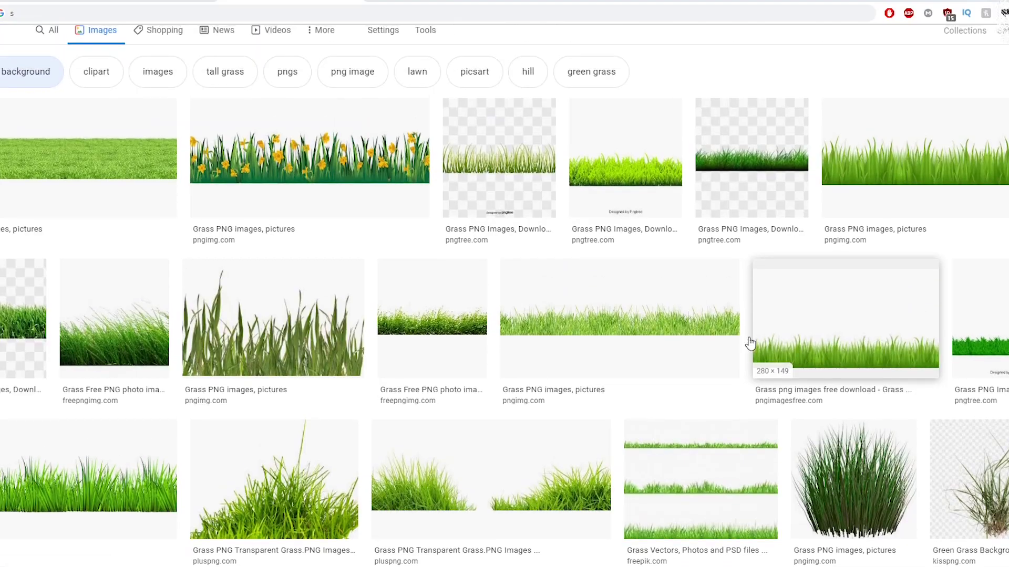
scroll(746, 342, down, 8)
scroll(474, 266, down, 3)
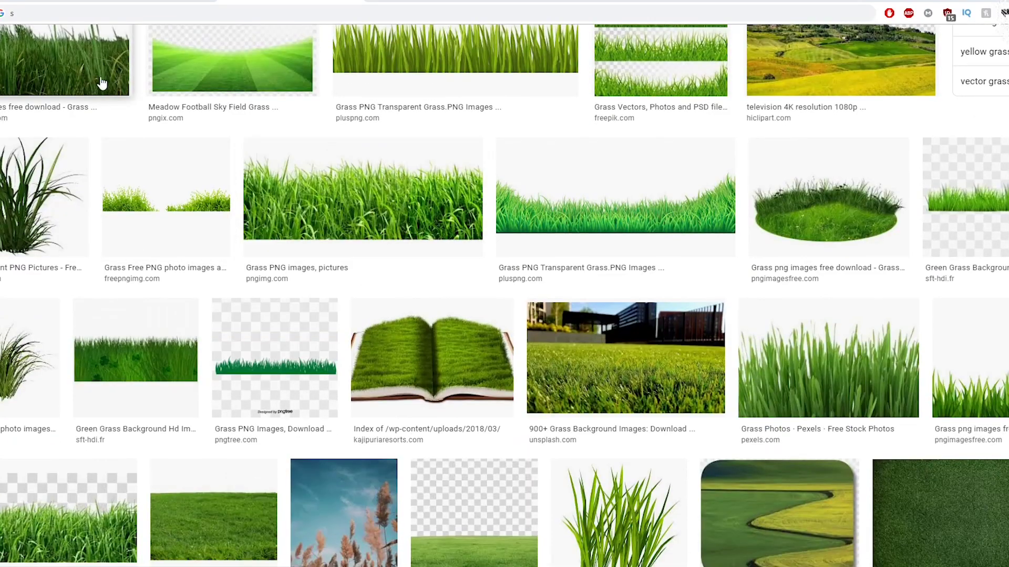
click(830, 184)
scroll(840, 126, down, 1)
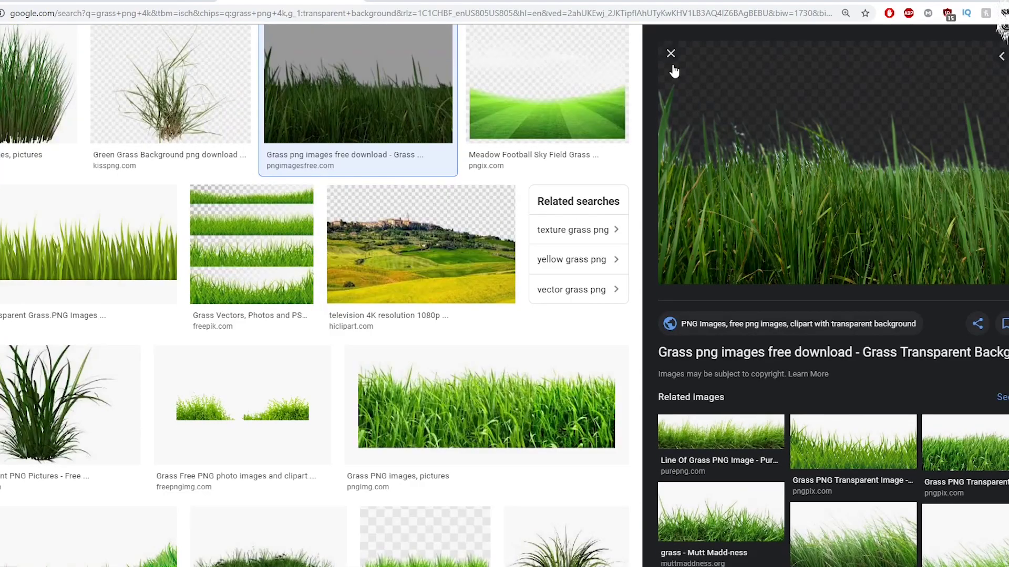
click(671, 55)
scroll(458, 271, down, 5)
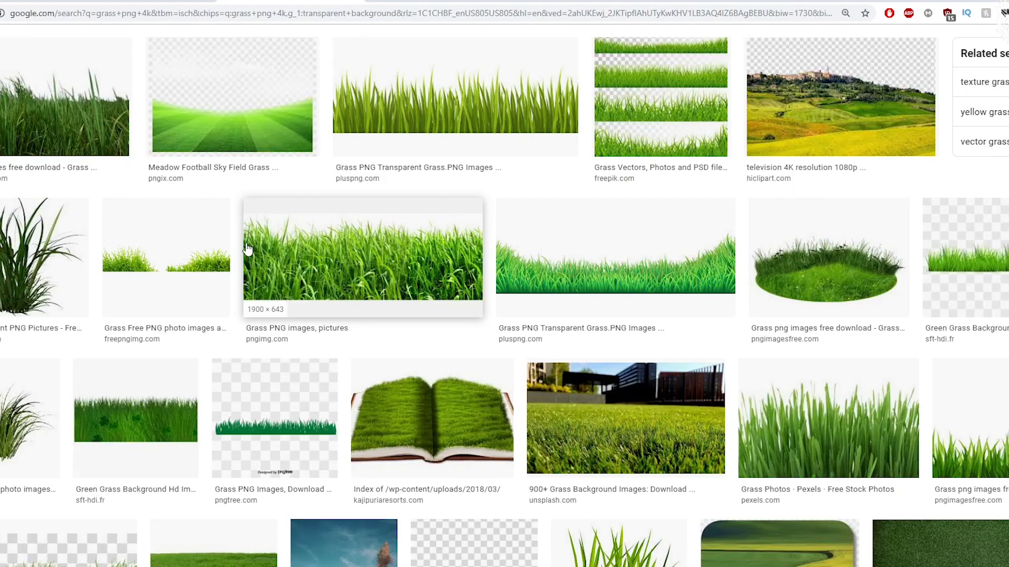
scroll(593, 273, down, 3)
scroll(130, 199, down, 3)
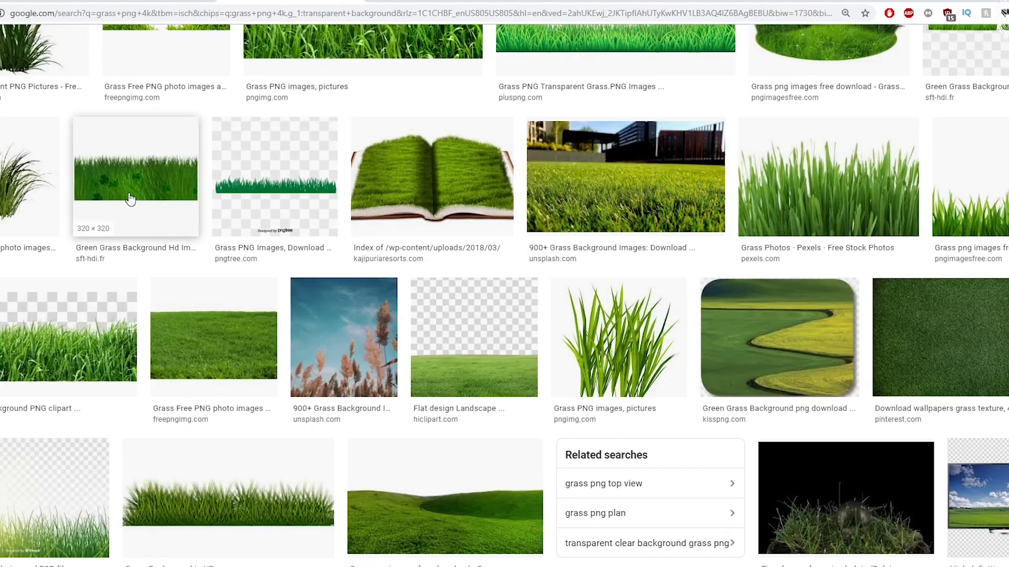
scroll(130, 199, down, 3)
scroll(43, 238, down, 4)
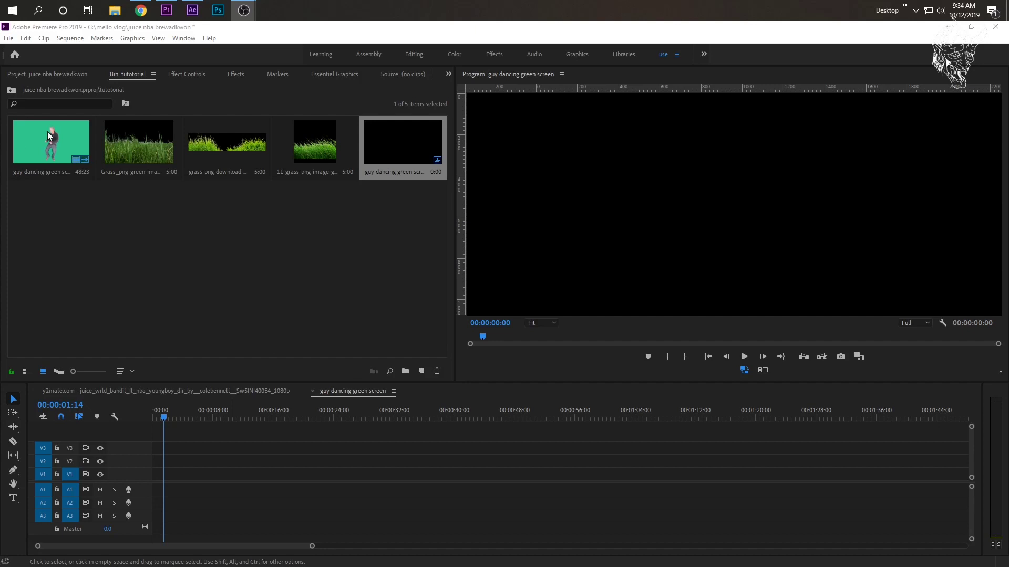
- In Premiere Pro, place the guy dancing green screen clip at the start of track V2 and delete its audio
drag(47, 131, 154, 461)
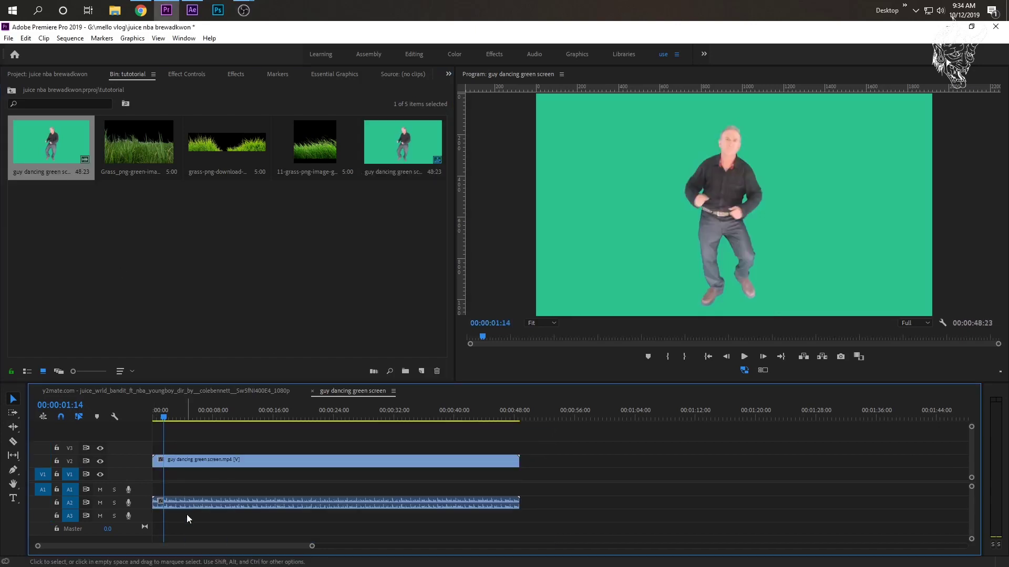
alt+click(192, 502)
key(Delete)
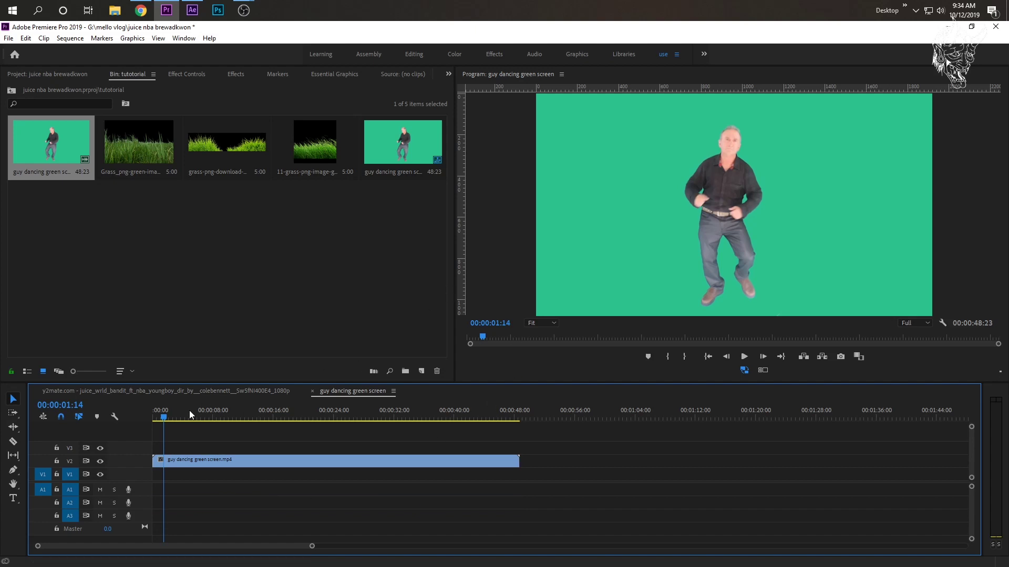
- Examine the dancing man clip further along the timeline and the three grass PNG images in the bin
mouse_move(185, 411)
mouse_down()
mouse_move(232, 407)
mouse_move(204, 411)
mouse_up()
click(159, 172)
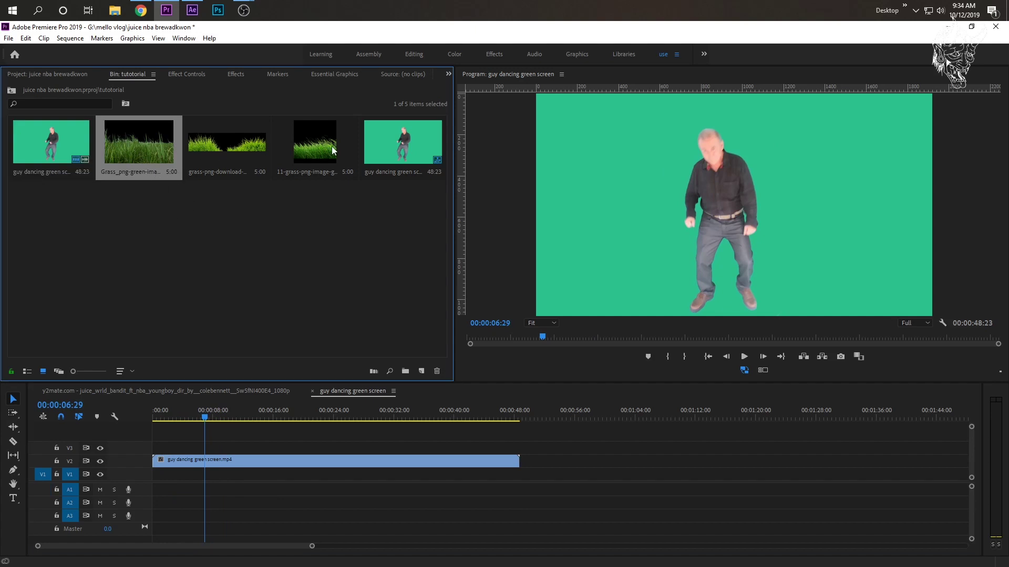
click(315, 150)
click(148, 153)
click(315, 150)
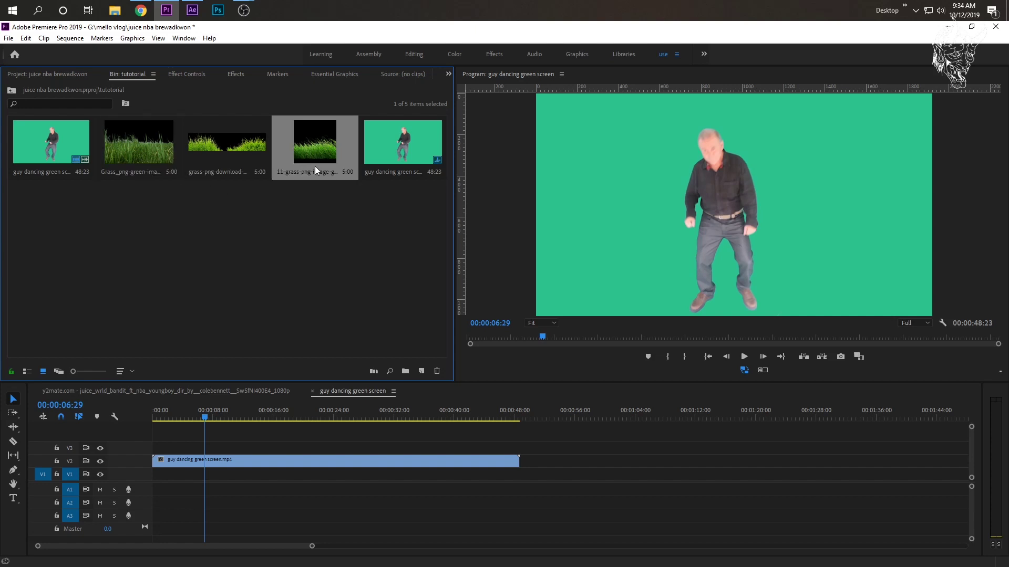
click(232, 164)
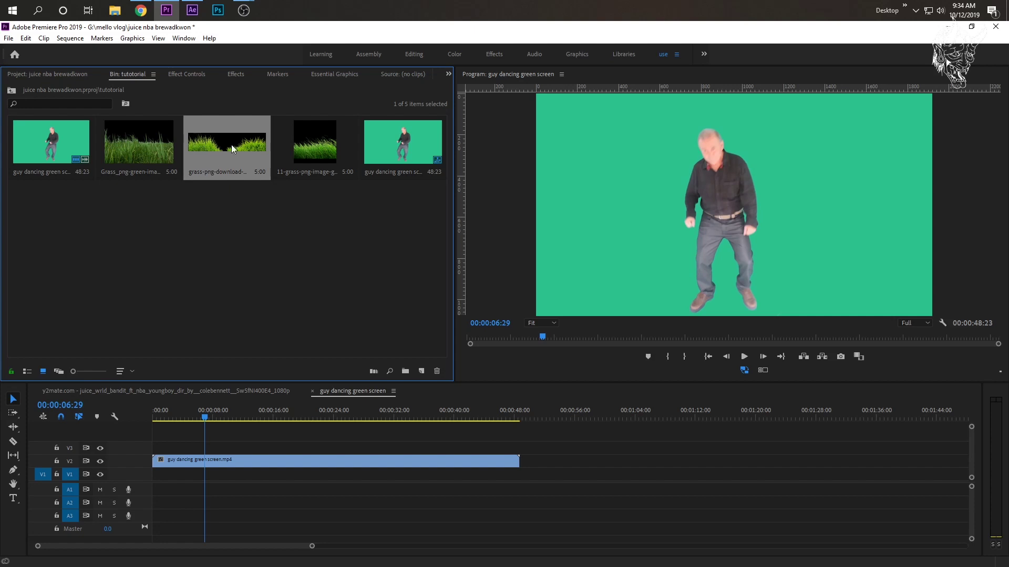
click(135, 152)
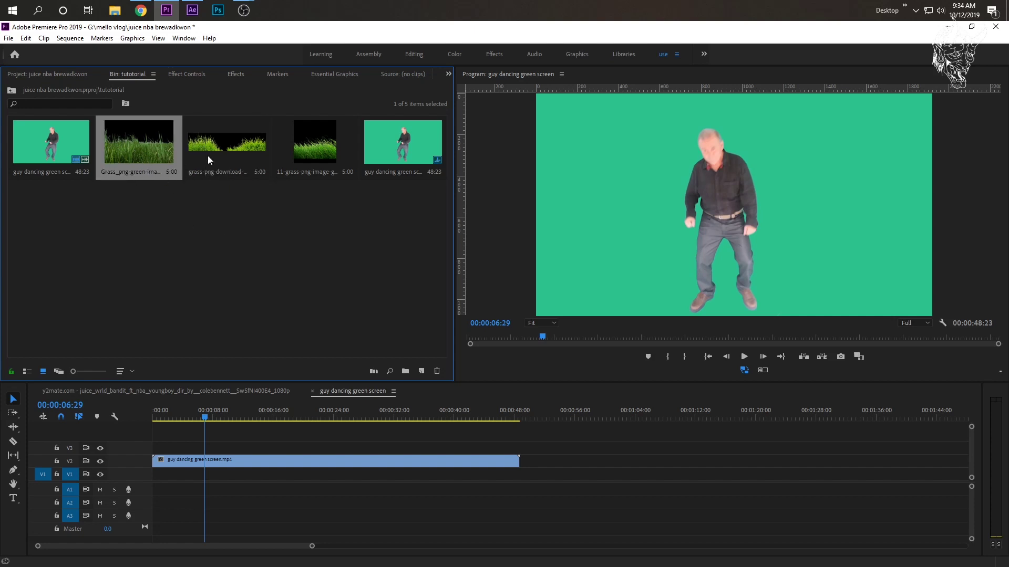
click(268, 178)
- Select the green screen clip on V2 and search the effects for "key"
click(214, 465)
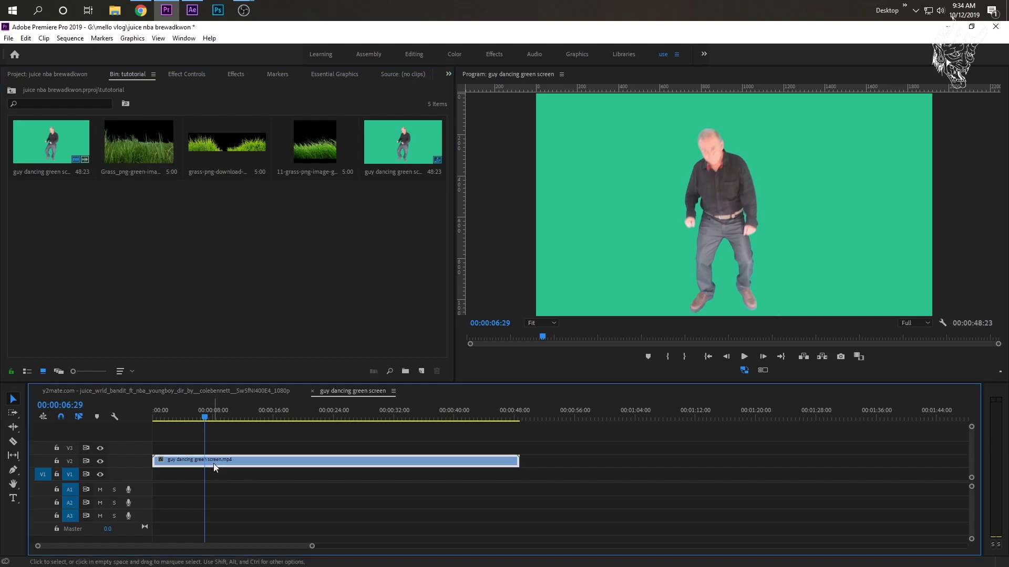
click(236, 74)
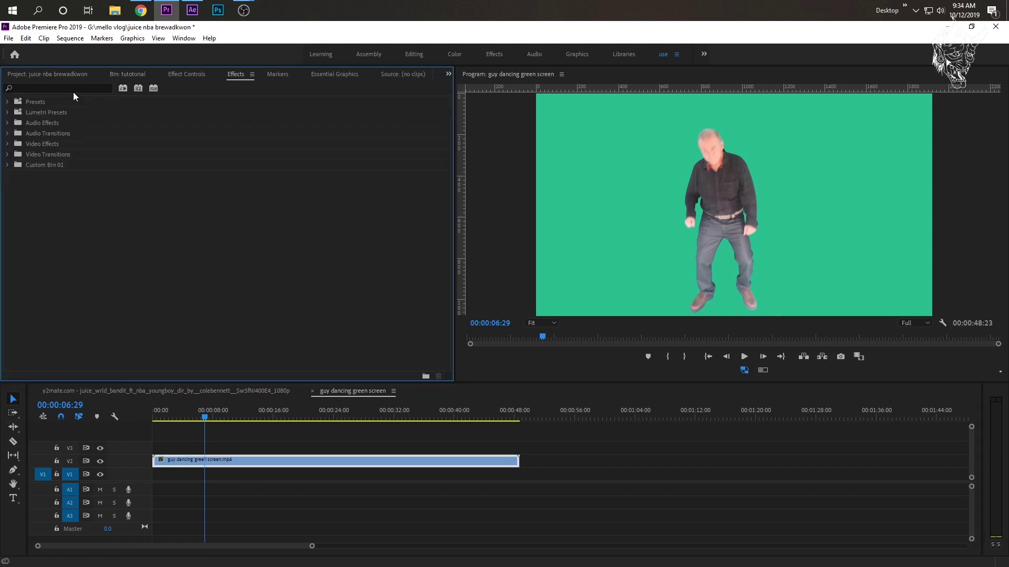
click(71, 87)
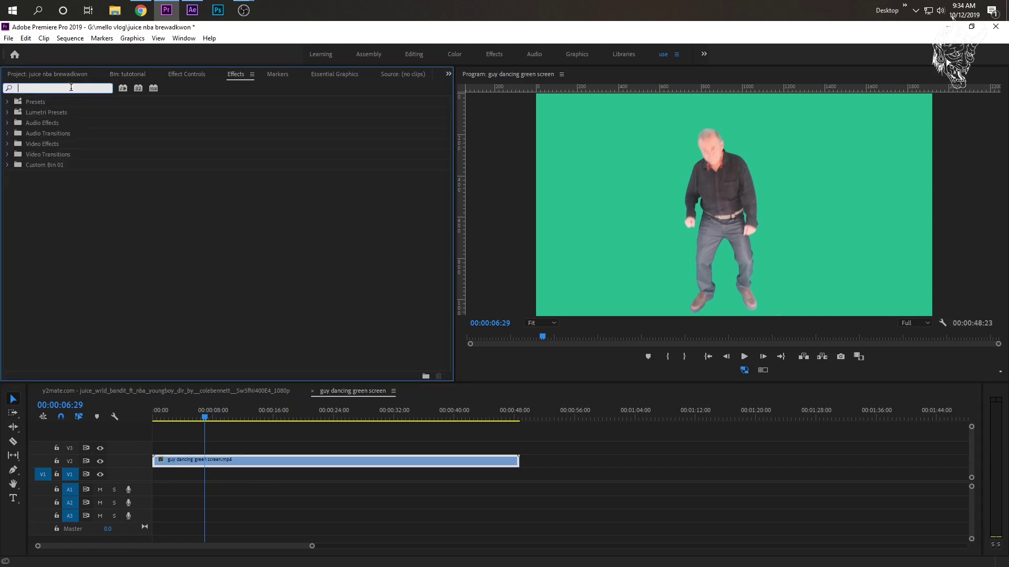
text(keoy)
key(BackSpace)
text(y)
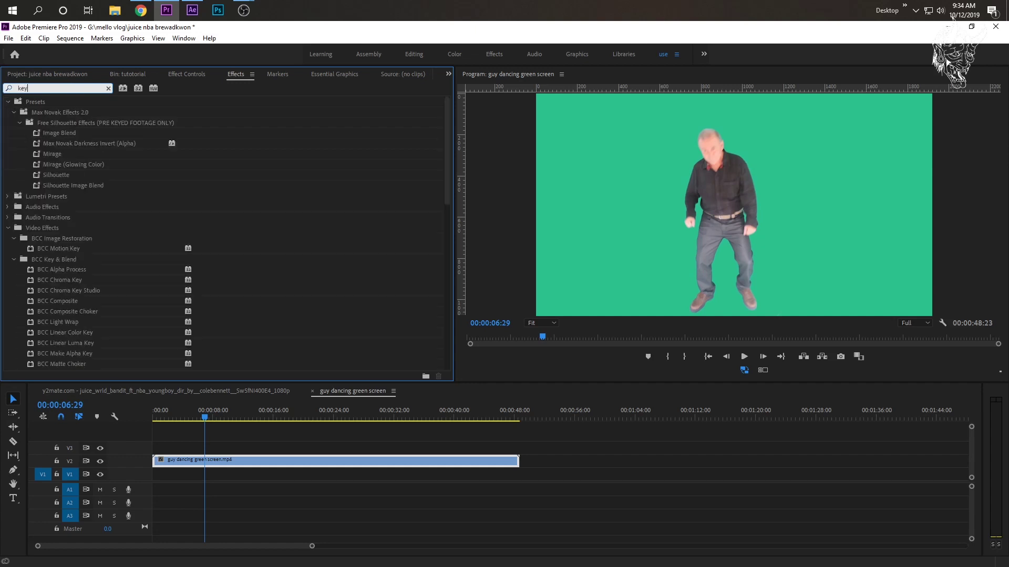
- Search the effects for "ultra" instead and apply Ultra Key to the green screen clip on V2
key(BackSpace)
key(BackSpace)
key(BackSpace)
text(ult)
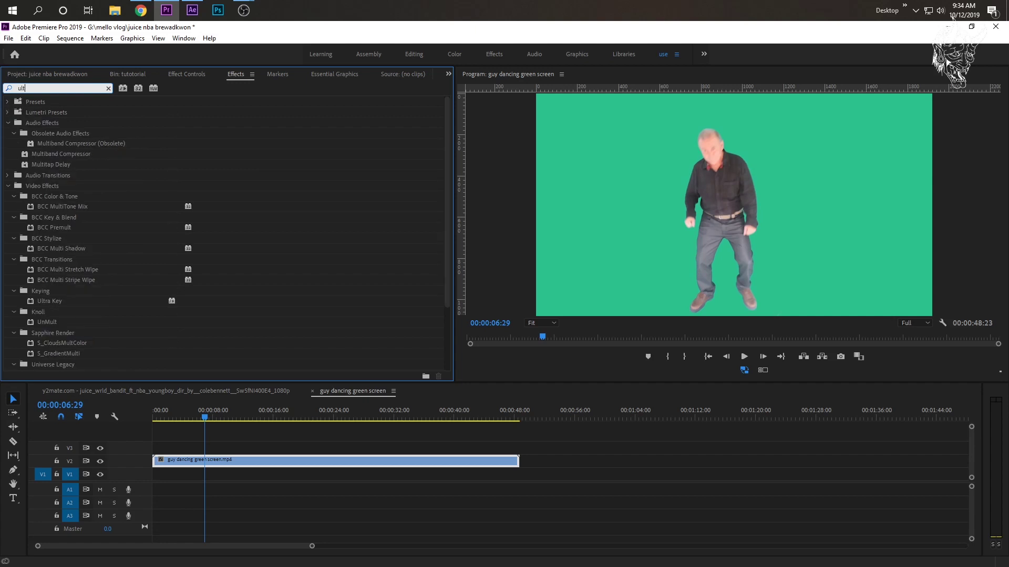
text(ra)
click(37, 166)
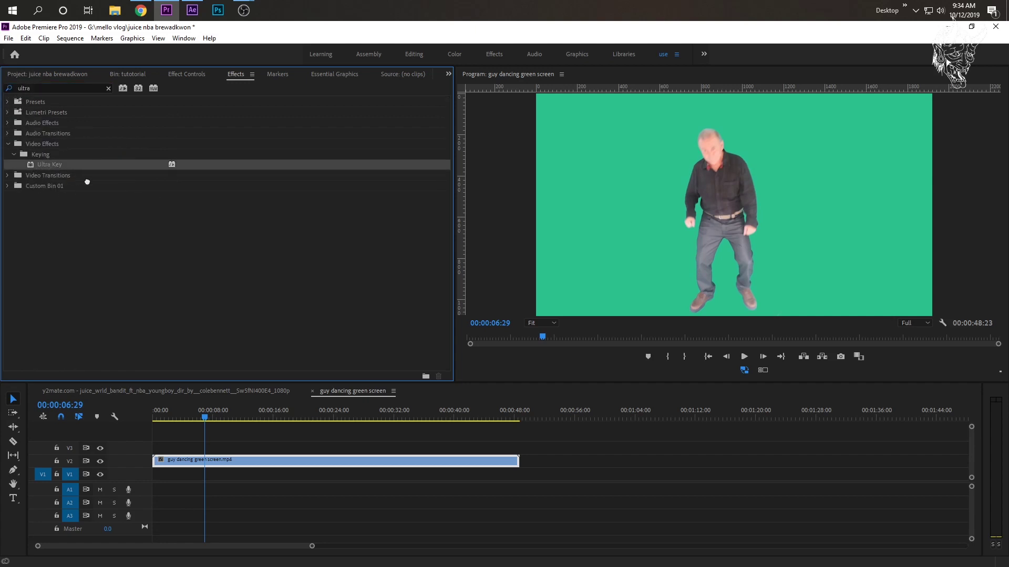
drag(259, 405, 245, 459)
- Set Ultra Key's Key Color by sampling the green background beside the dancing man
click(186, 74)
scroll(53, 289, down, 1)
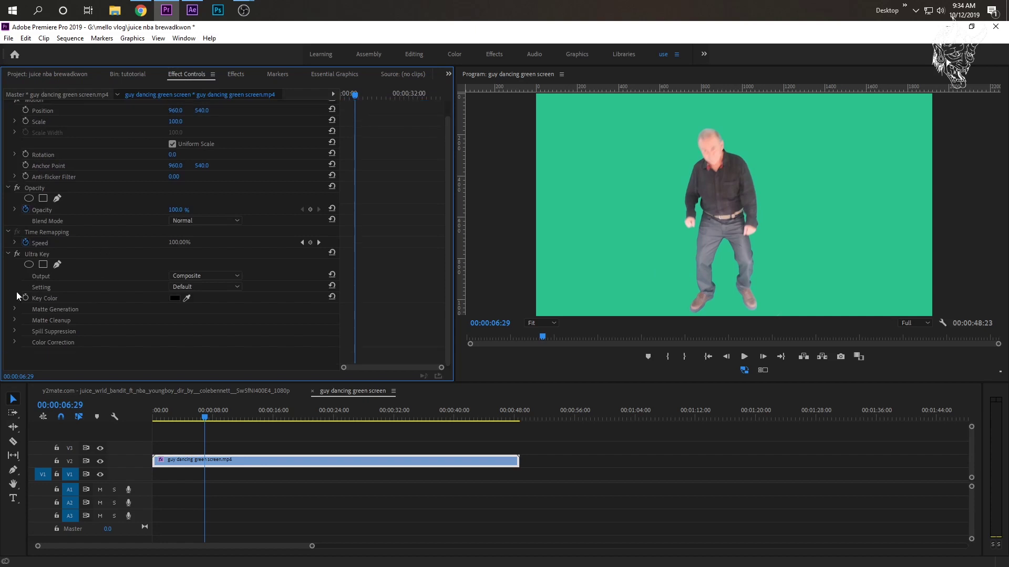
click(186, 298)
click(573, 161)
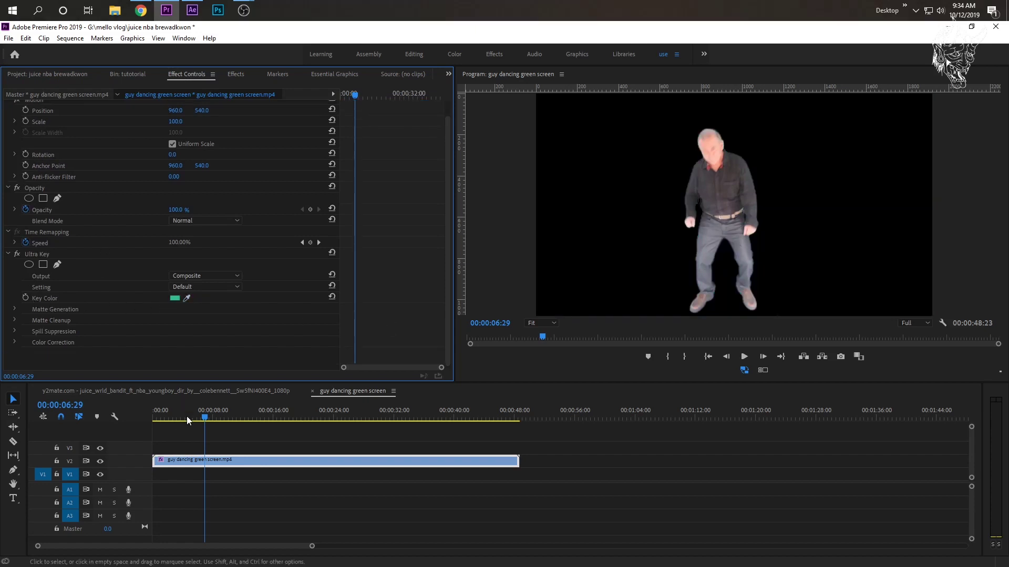
- Check the key further along the clip and try out the Shadow and Pedestal values of Ultra Key's Matte Generation
drag(265, 416, 258, 416)
click(15, 308)
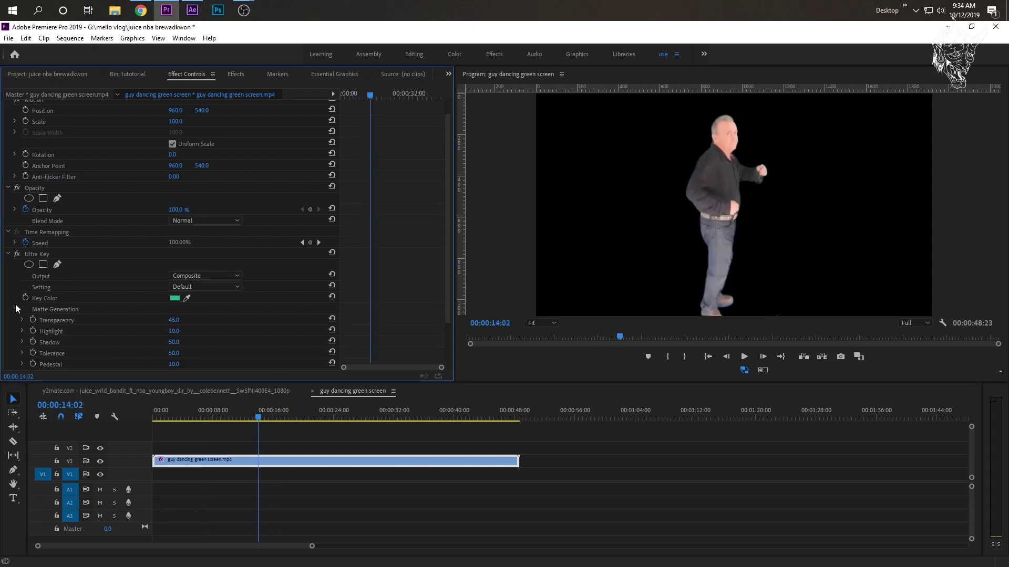
scroll(149, 290, down, 2)
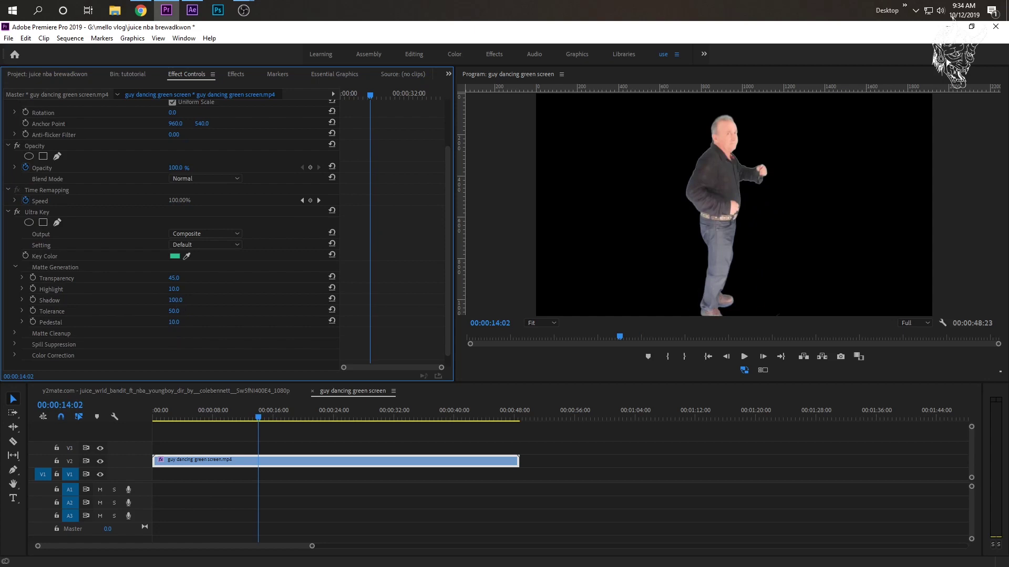
drag(175, 300, 132, 300)
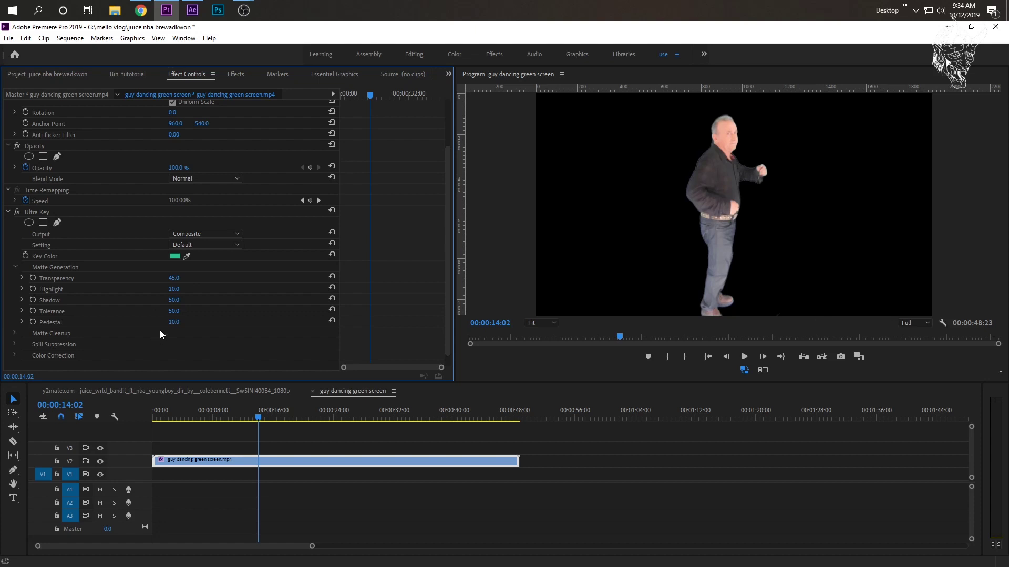
mouse_move(176, 322)
mouse_down()
mouse_move(135, 322)
mouse_move(178, 322)
mouse_up()
drag(173, 300, 177, 300)
click(8, 212)
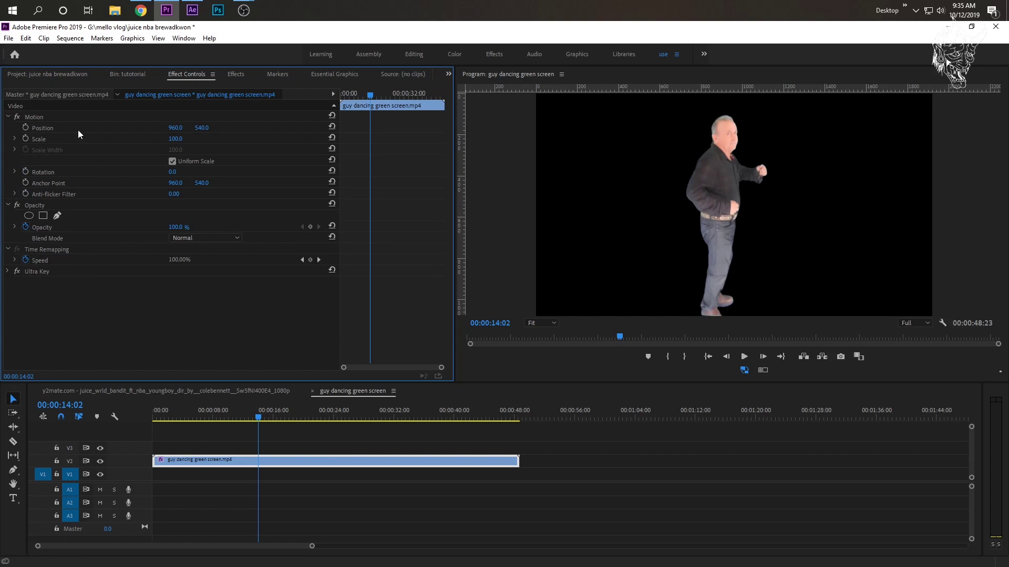
- Create a new color matte in the tutorial bin at 1920 by 1080, 29.97 fps, with square pixels
click(127, 74)
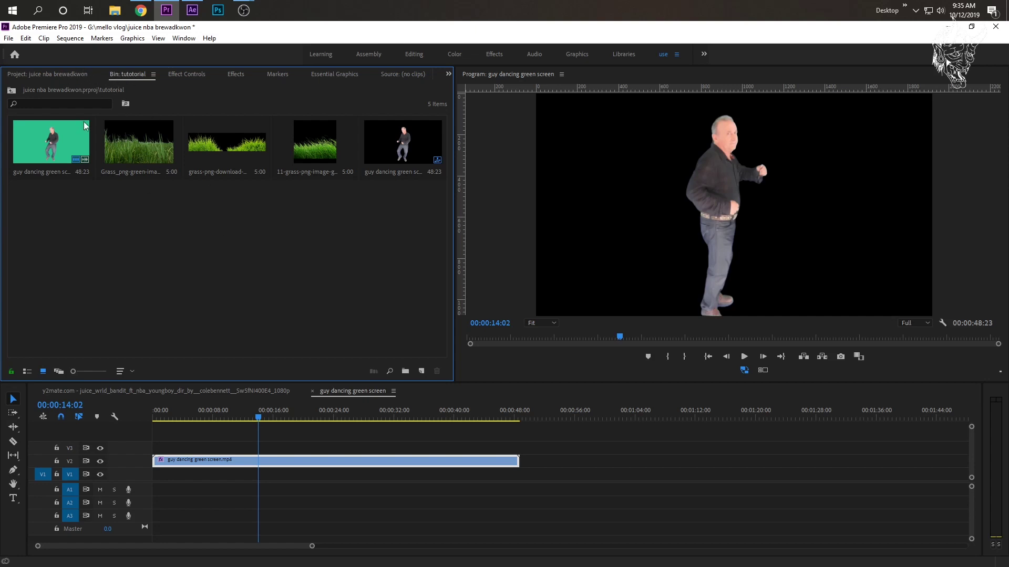
click(423, 372)
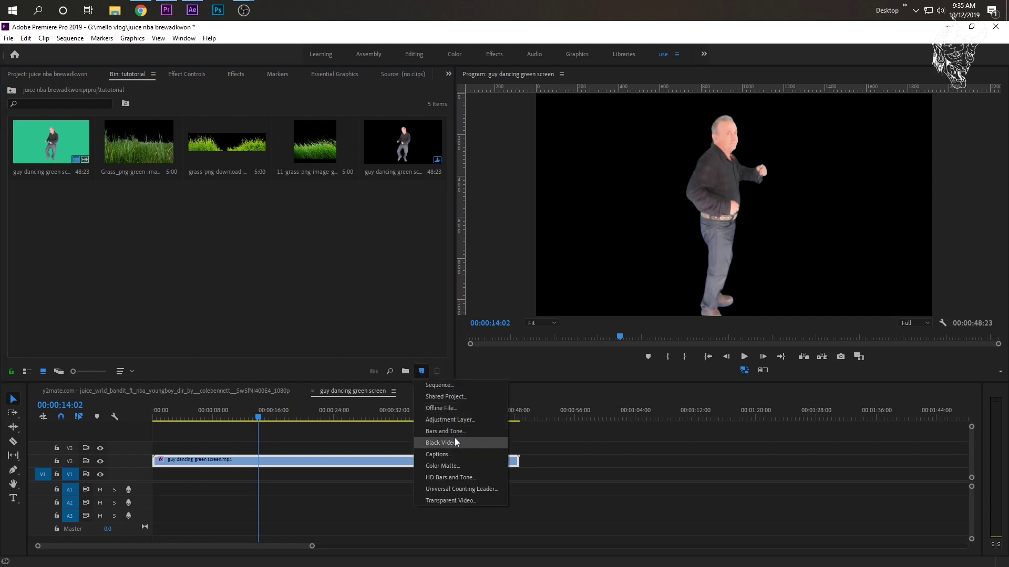
click(449, 466)
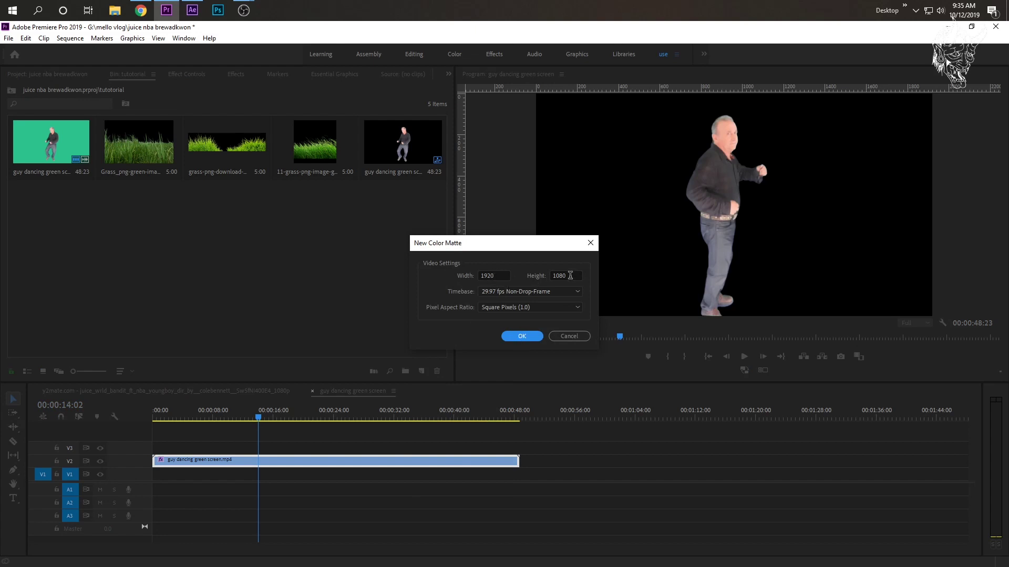
click(518, 336)
- Give the new color matte the dark blue color 123C63 and name it "blue"
click(532, 337)
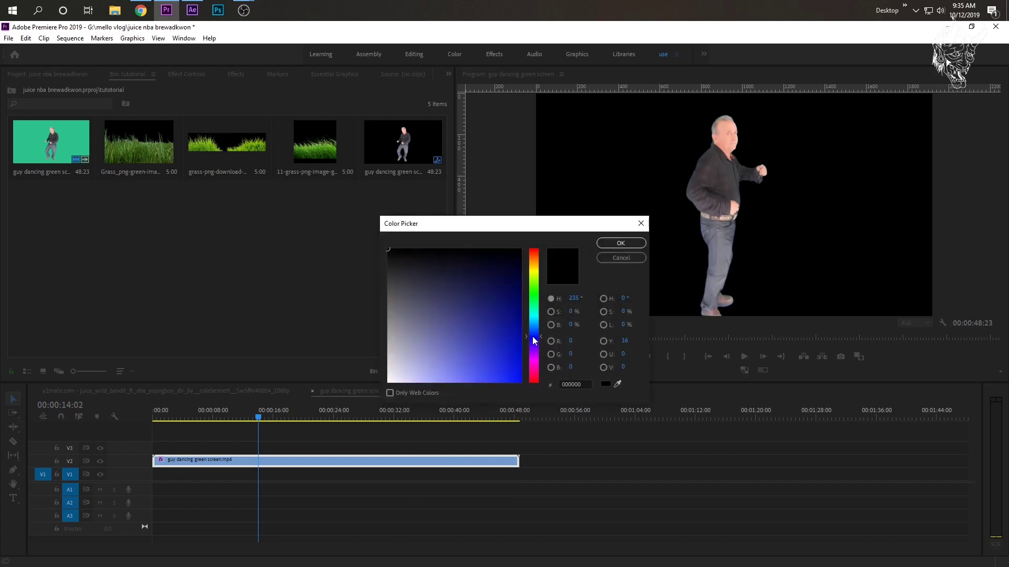
mouse_move(458, 305)
mouse_down()
mouse_move(471, 327)
mouse_move(457, 312)
mouse_move(423, 322)
mouse_move(442, 317)
mouse_move(396, 299)
mouse_move(410, 295)
mouse_move(396, 301)
mouse_up()
click(551, 354)
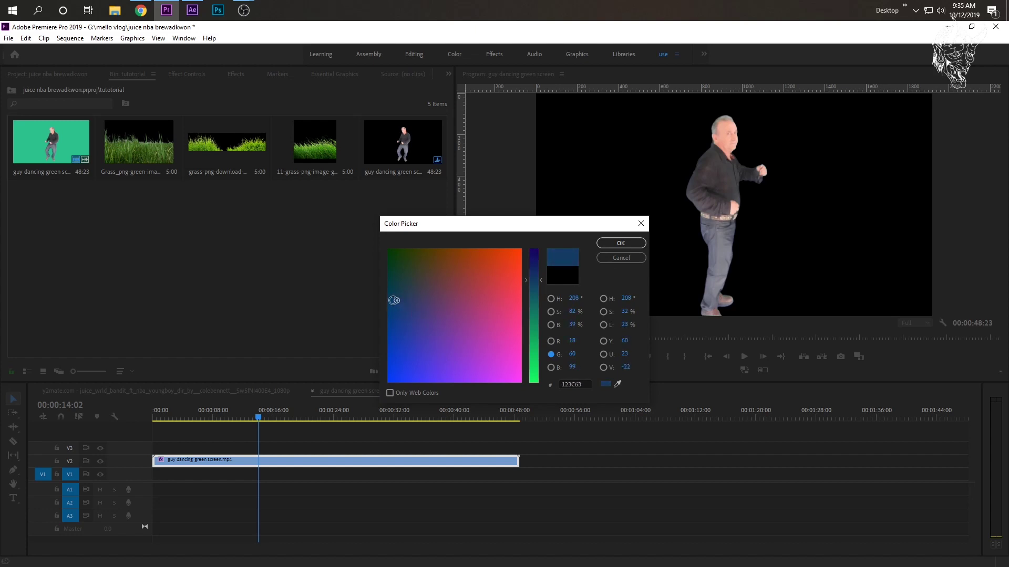
click(614, 243)
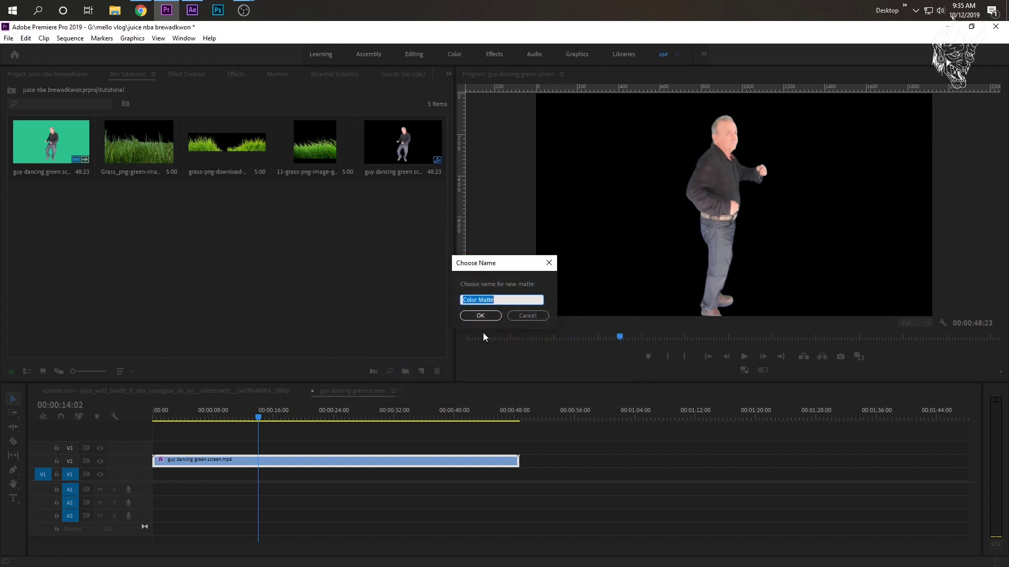
text(bl)
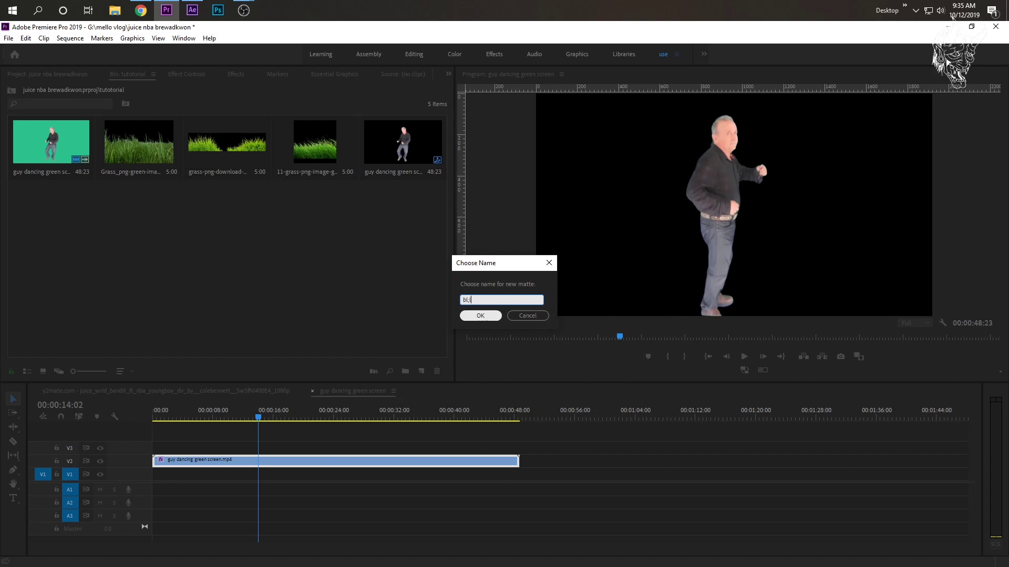
text(ue)
click(480, 315)
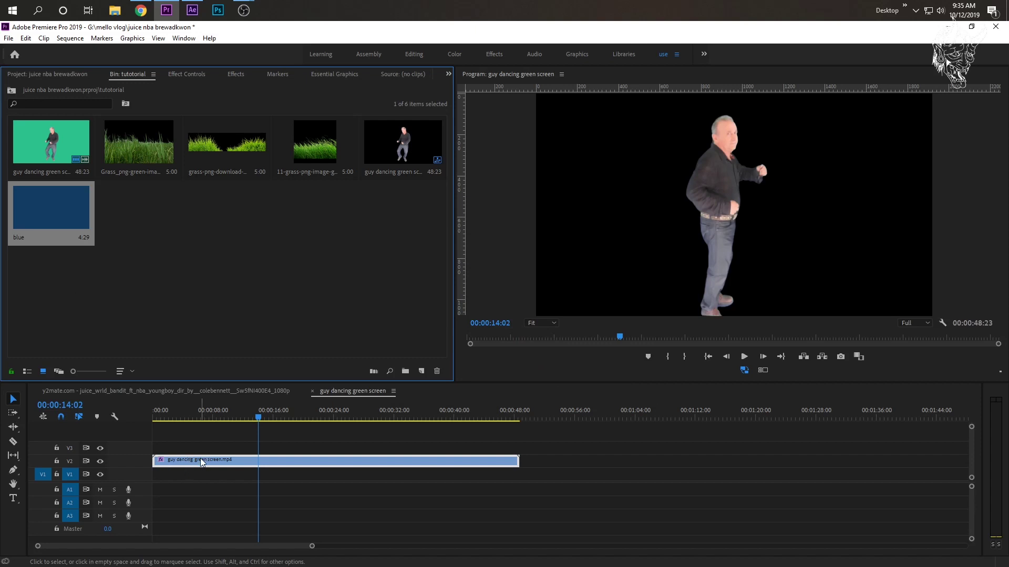
- Move the keyed dancing man clip up to V3 and place the blue matte on V2 beneath it, extended to about 50 seconds
drag(201, 459, 195, 439)
drag(36, 201, 533, 462)
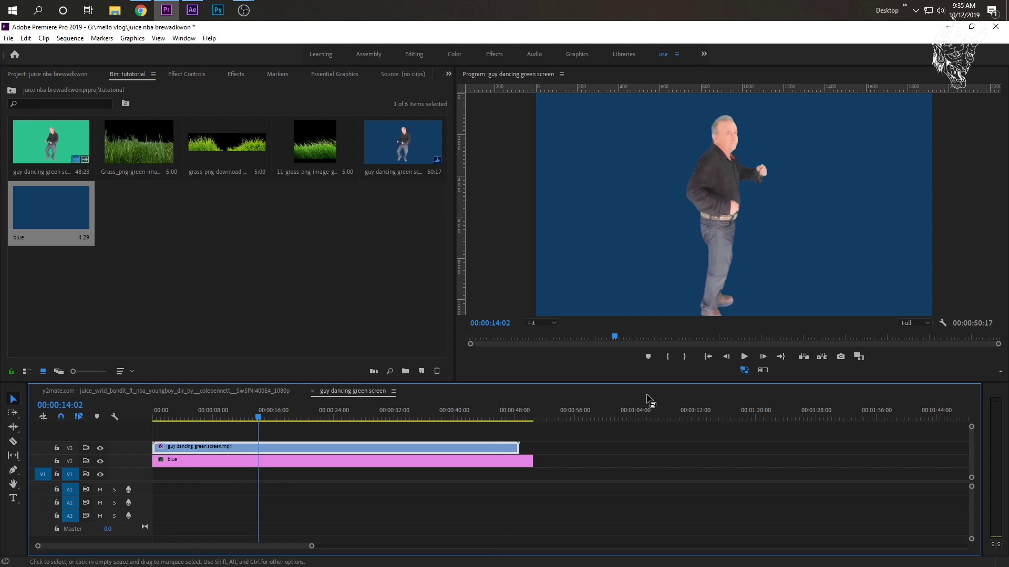
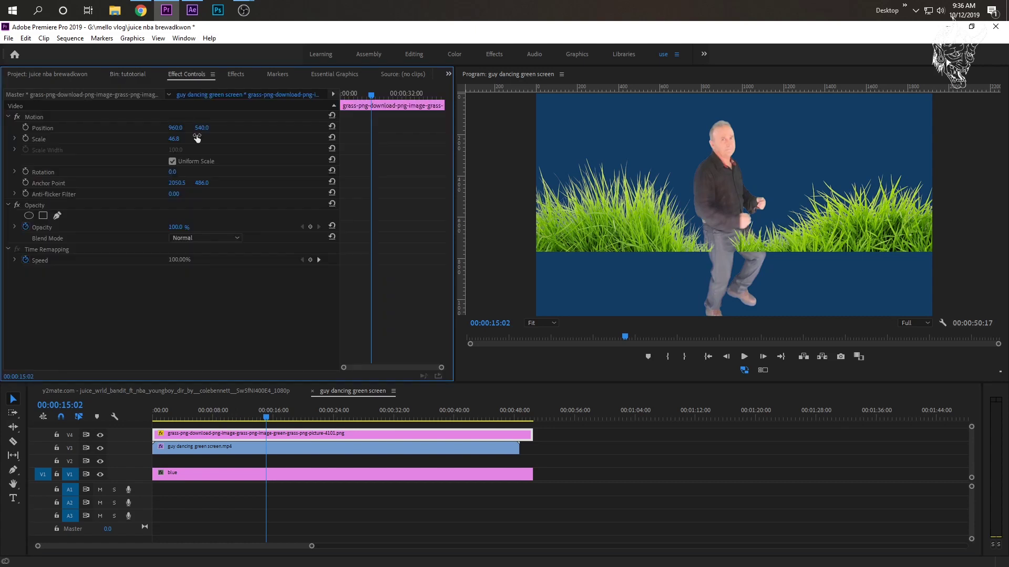
- Set the V4 foreground grass image's scale to 77 and its position to 1120, 728
drag(174, 139, 263, 136)
drag(201, 128, 286, 137)
drag(204, 133, 236, 135)
click(163, 131)
drag(177, 128, 155, 128)
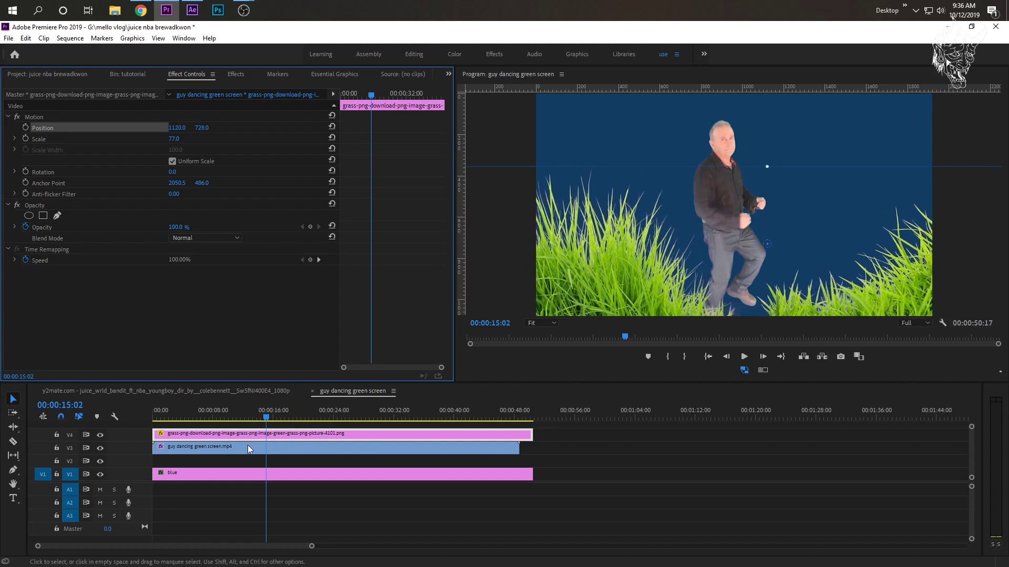
- Try the 11-grass image on V2 behind the dancer, enlarged to a scale of 1387, and delete it
click(191, 463)
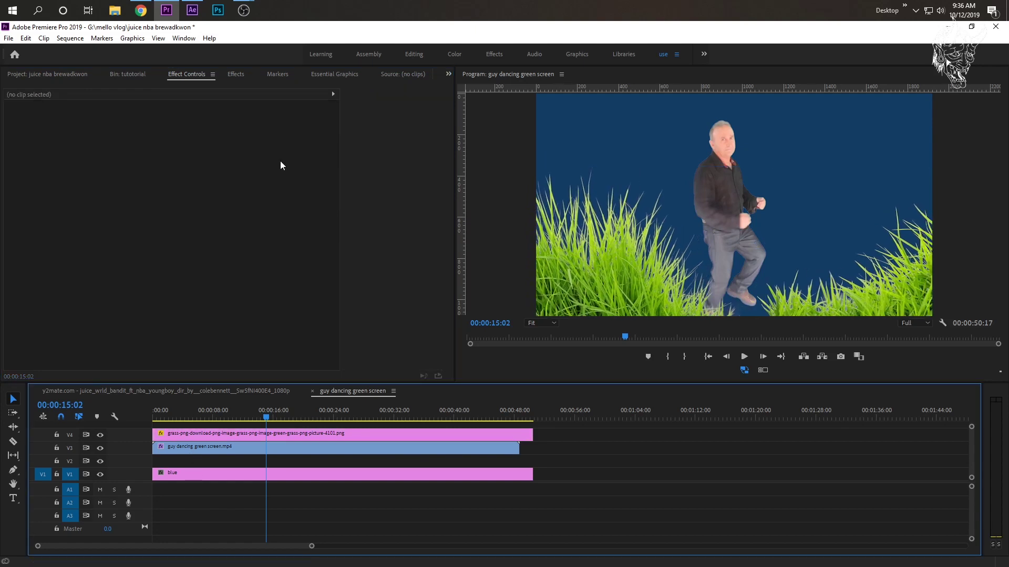
click(133, 77)
click(318, 144)
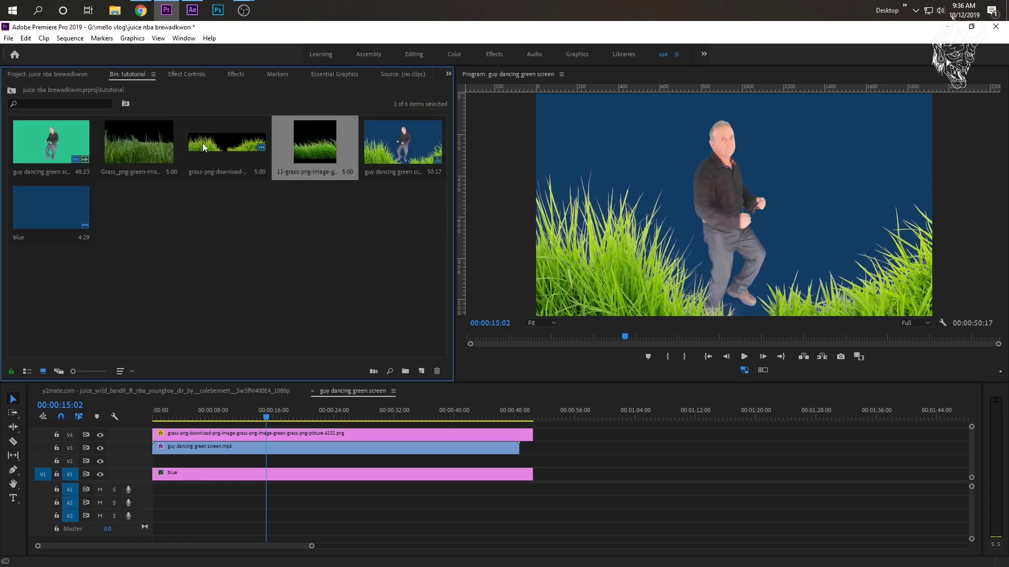
drag(310, 146, 531, 448)
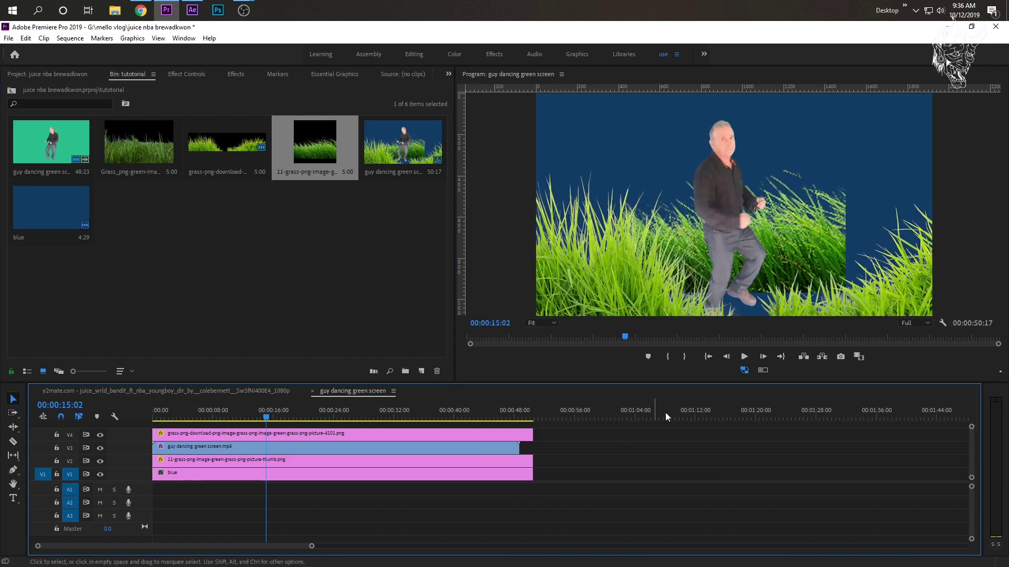
click(191, 459)
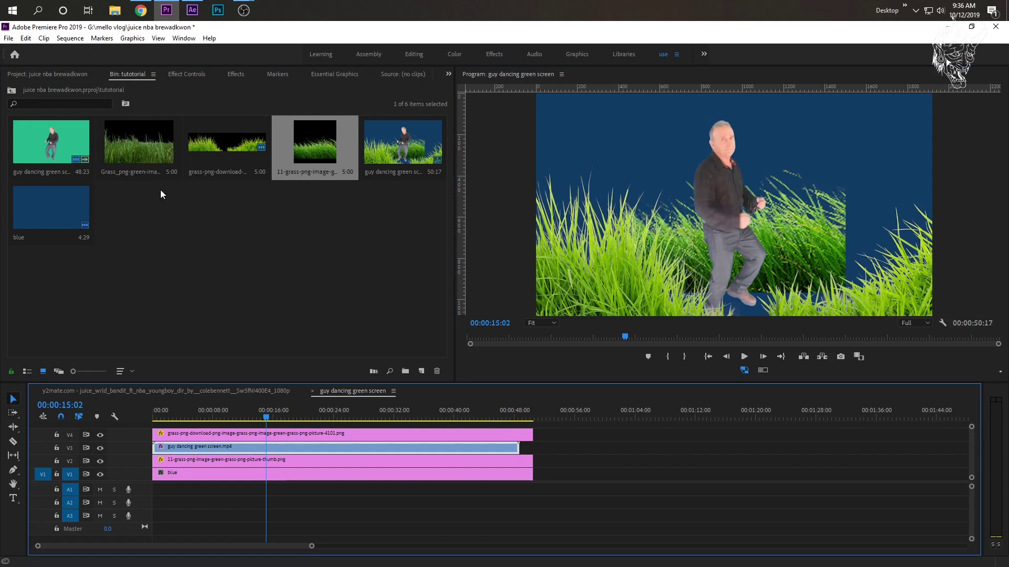
click(176, 75)
drag(177, 138, 425, 217)
click(215, 467)
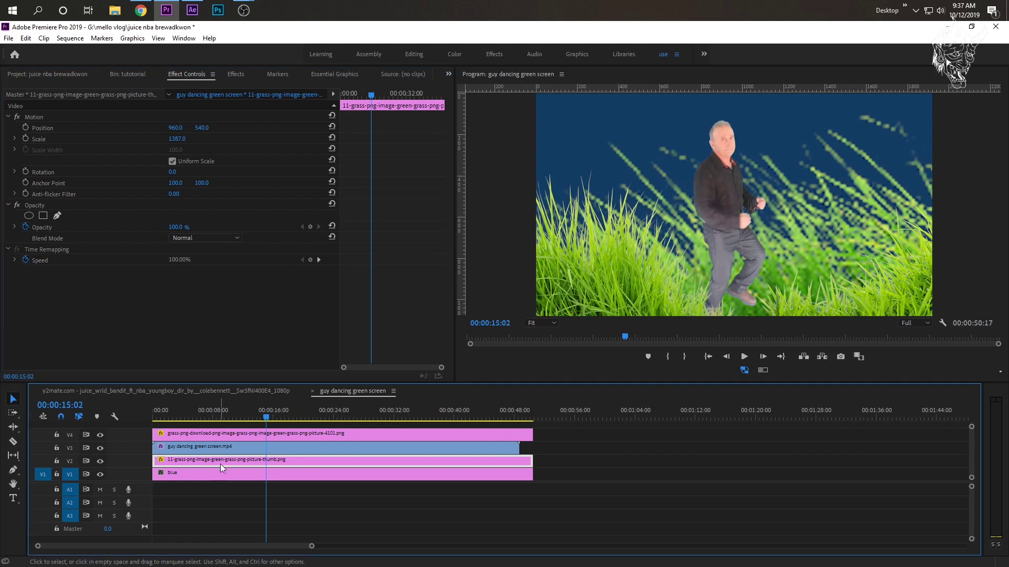
key(Delete)
- Place Grass_png-green-image on V2 behind the dancer, matching the blue matte's length, and set its scale to 224
click(126, 74)
drag(131, 159, 533, 461)
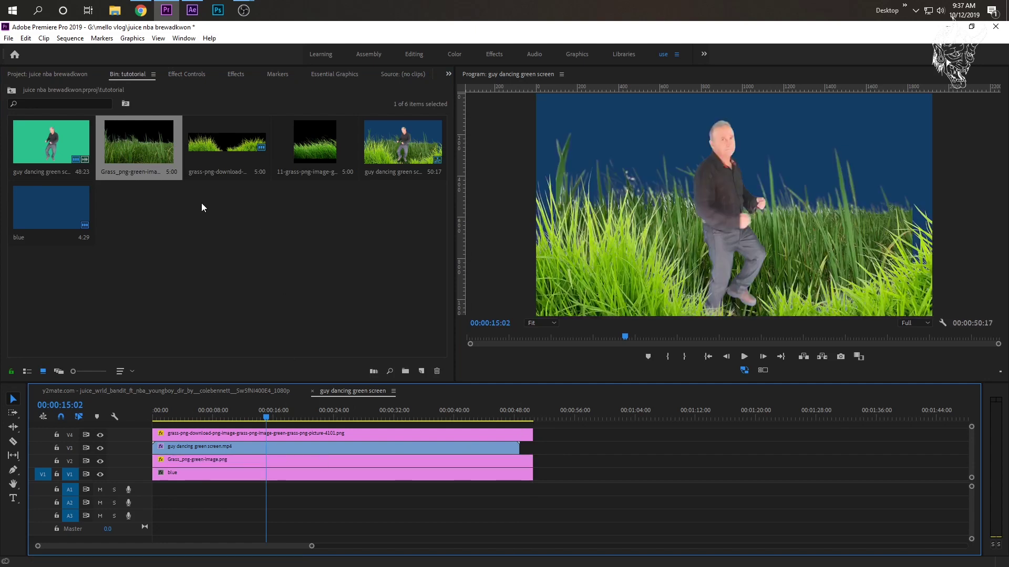
click(224, 462)
click(187, 74)
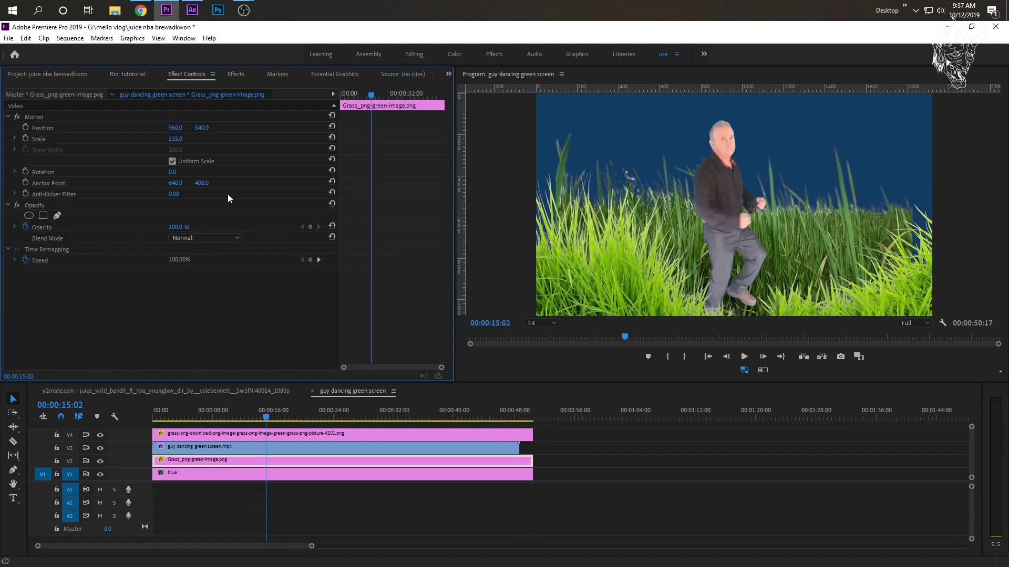
drag(185, 139, 208, 139)
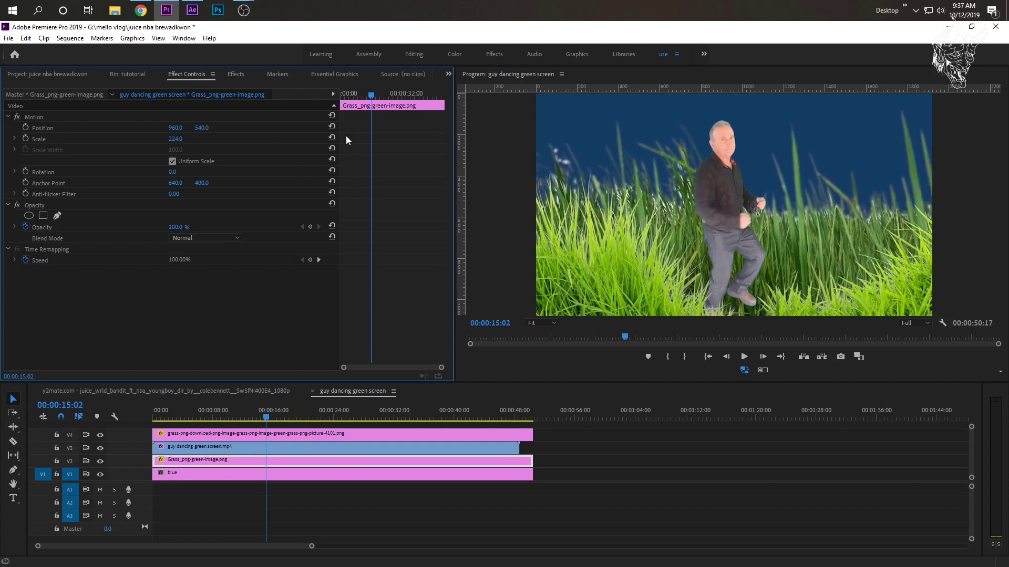
- Check the composite at about 22 seconds and compare it with the V4 foreground grass hidden and shown
click(284, 405)
drag(284, 405, 323, 401)
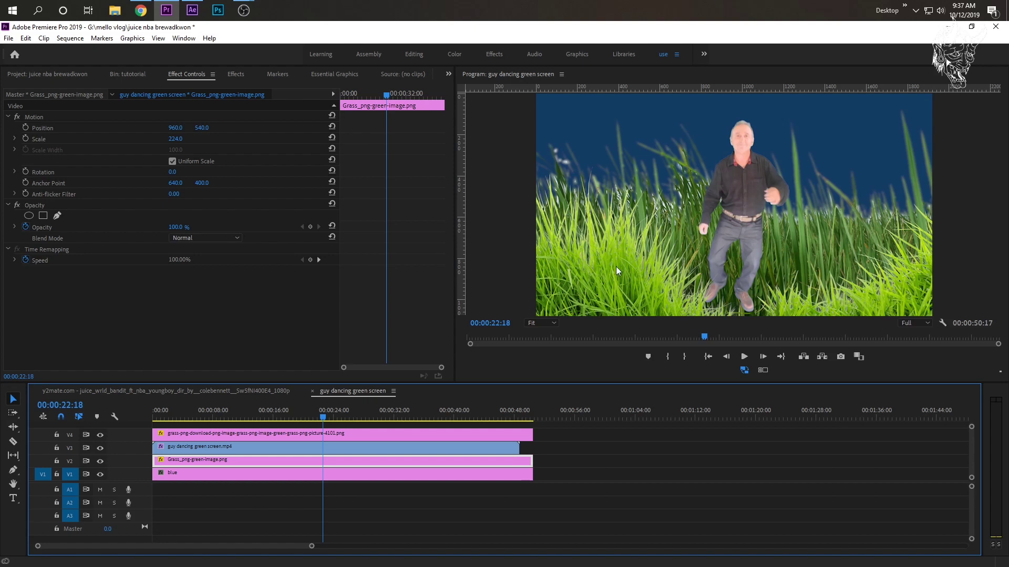
click(348, 433)
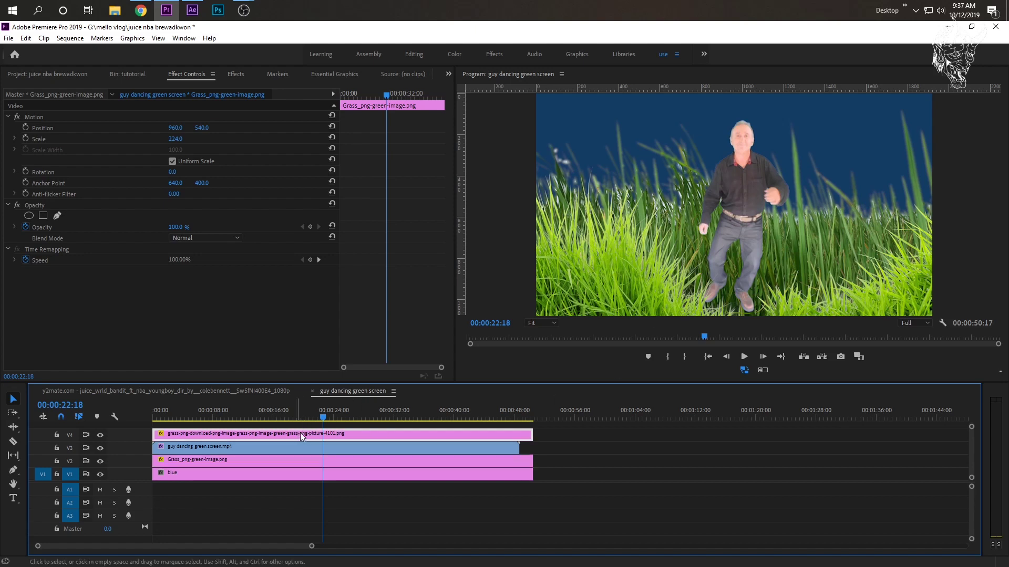
click(100, 435)
click(99, 435)
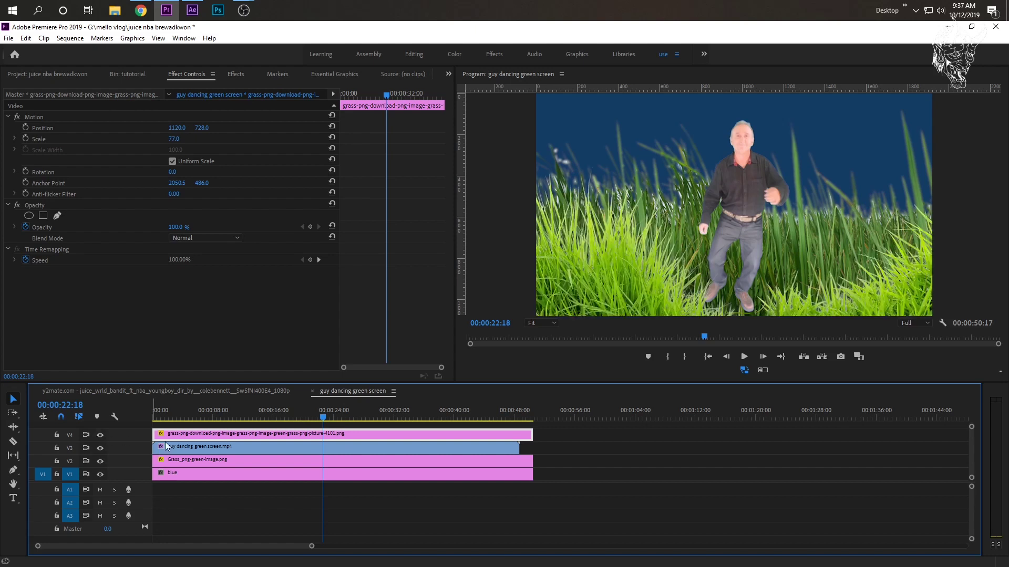
click(100, 435)
click(100, 435)
click(100, 435)
click(100, 436)
- Find the Camera Blur effect and apply it to the V4 foreground grass clip
click(237, 75)
drag(84, 89, 2, 87)
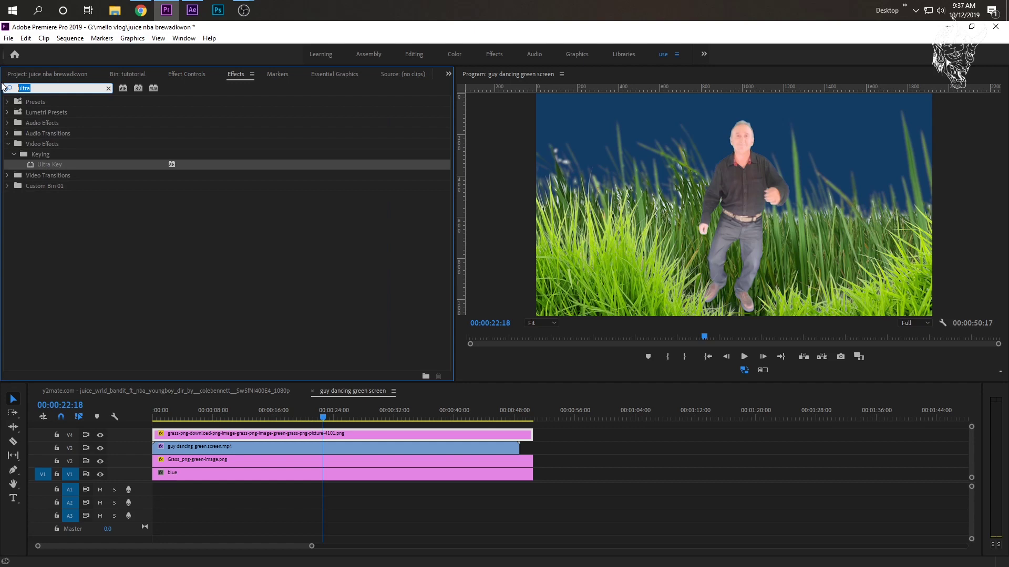
text(cam)
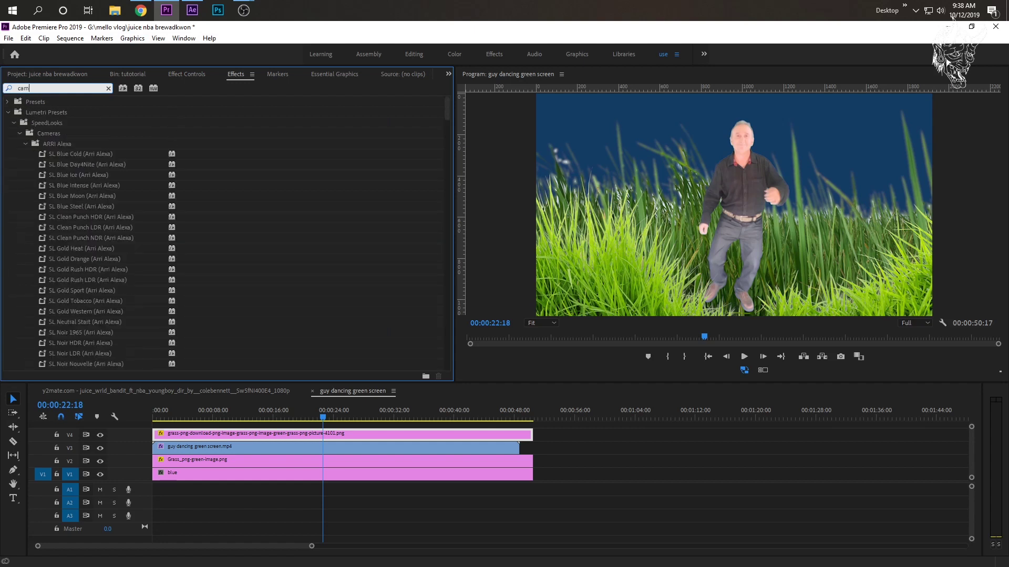
text(era blur)
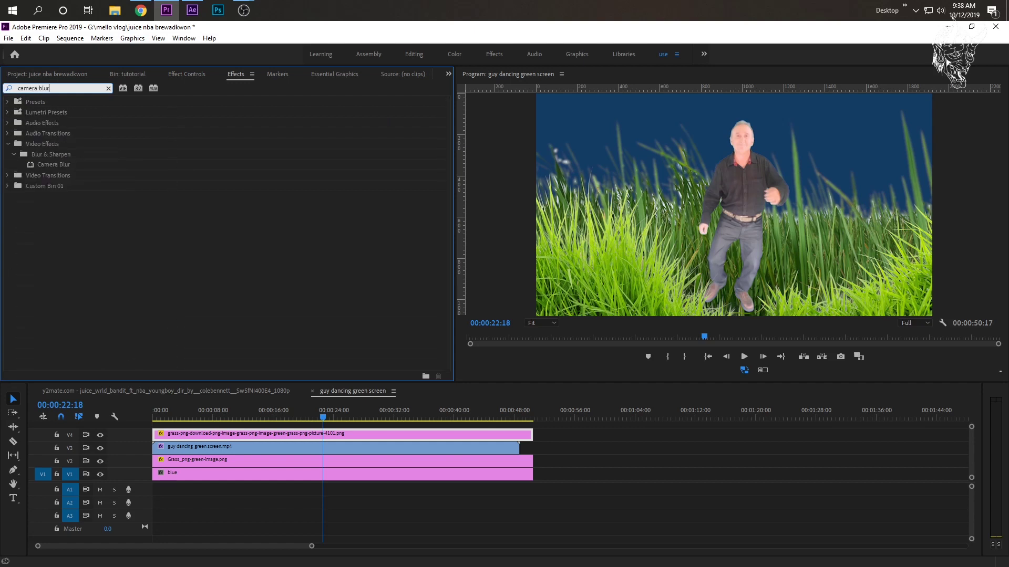
drag(45, 165, 242, 434)
- Set the Camera Blur's Percent Blur on the V4 foreground grass to 2
click(187, 74)
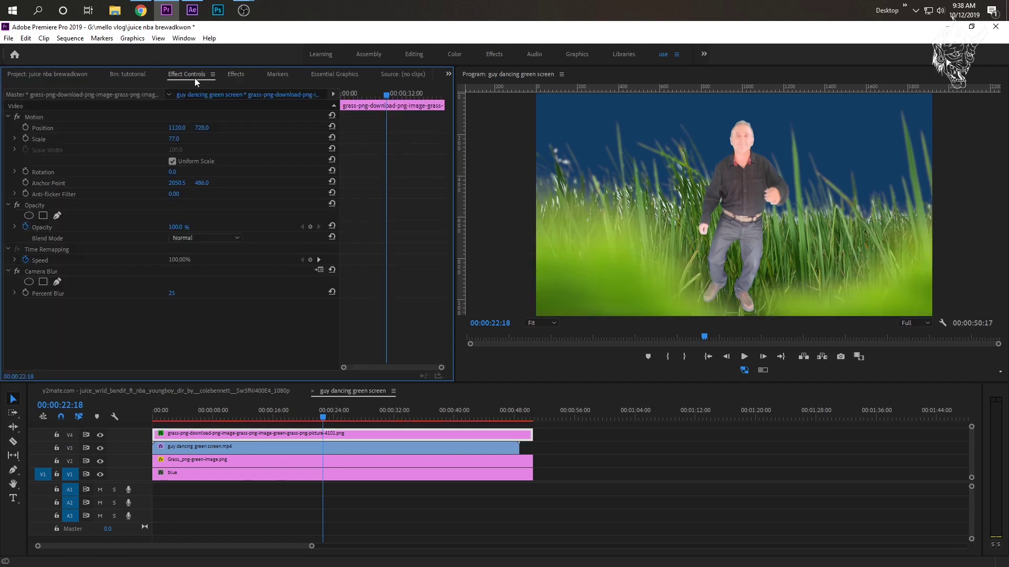
mouse_move(172, 293)
mouse_down()
mouse_move(163, 293)
mouse_move(183, 297)
mouse_up()
click(183, 290)
text(2)
key(Return)
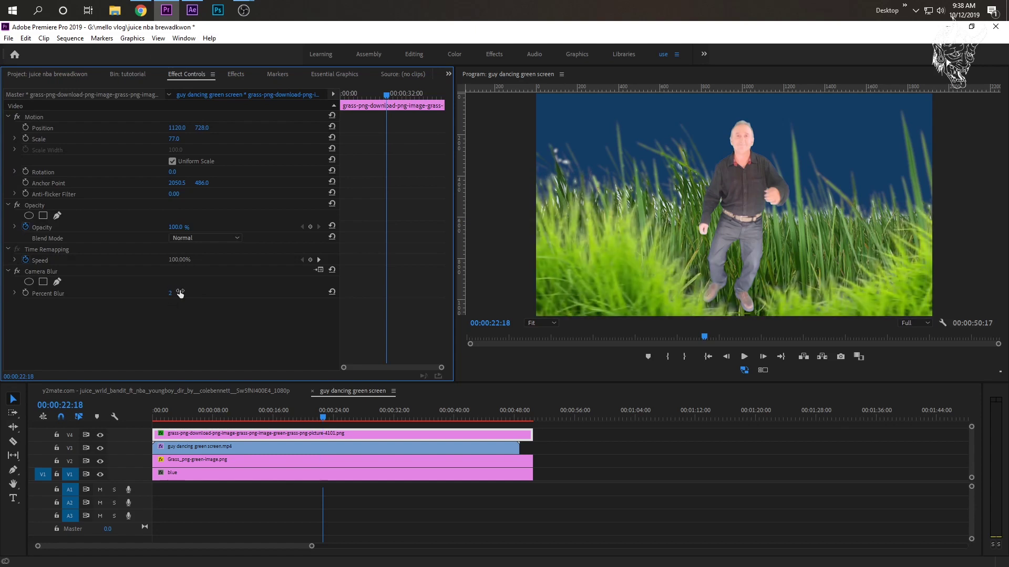
- Add a video track above V4 and duplicate the blurred foreground grass clip onto V5
click(255, 434)
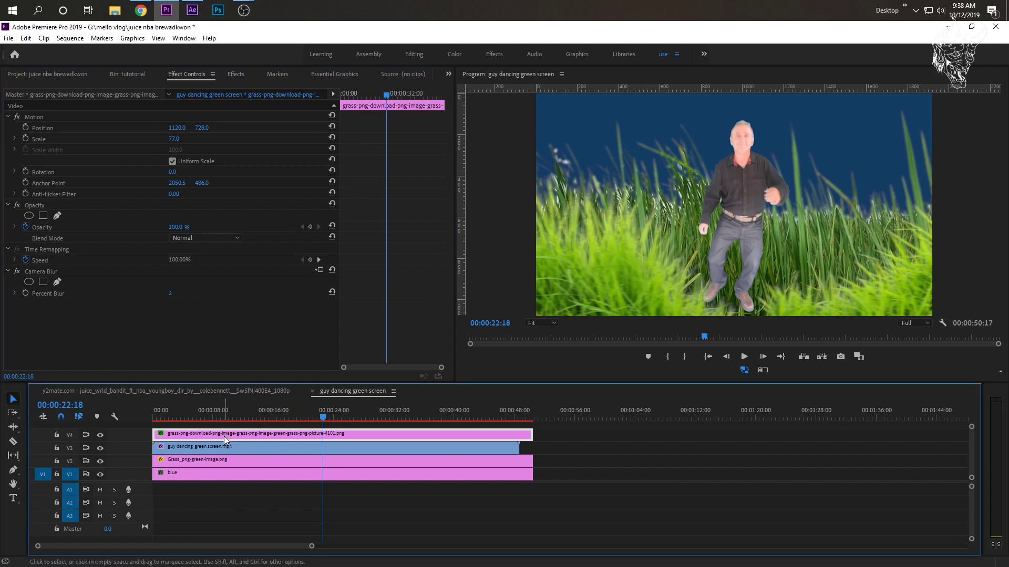
right_click(123, 442)
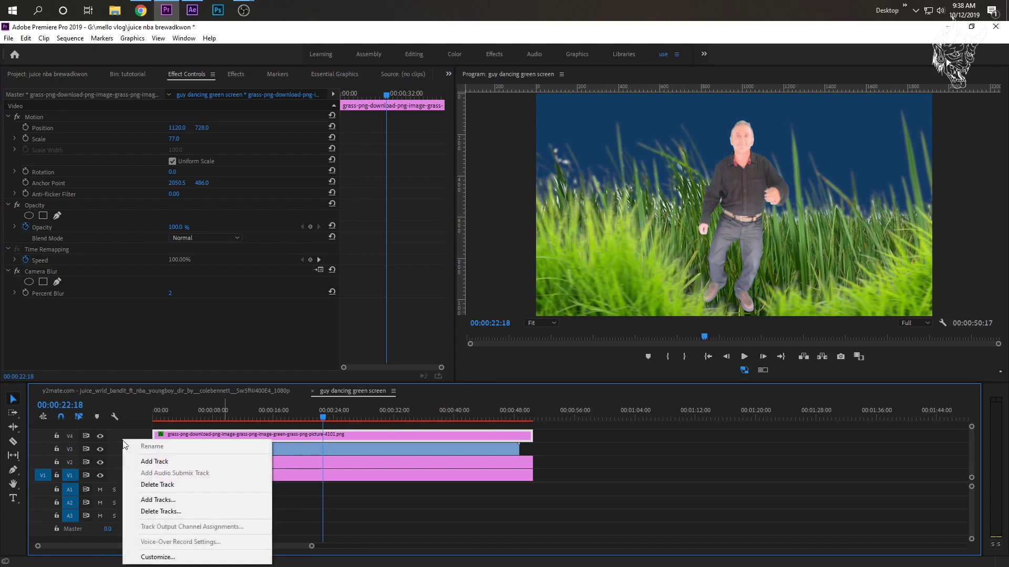
click(117, 442)
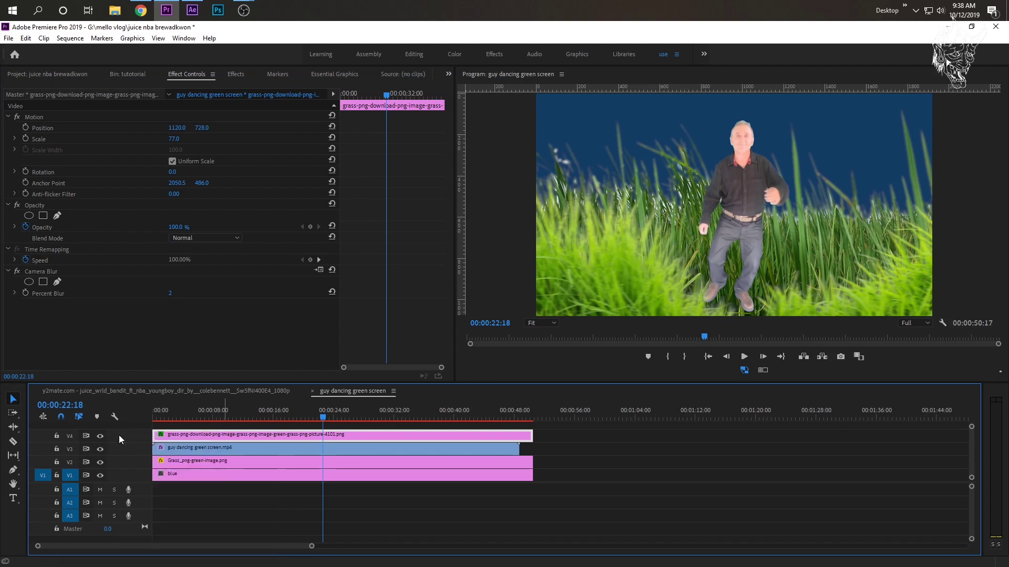
right_click(128, 436)
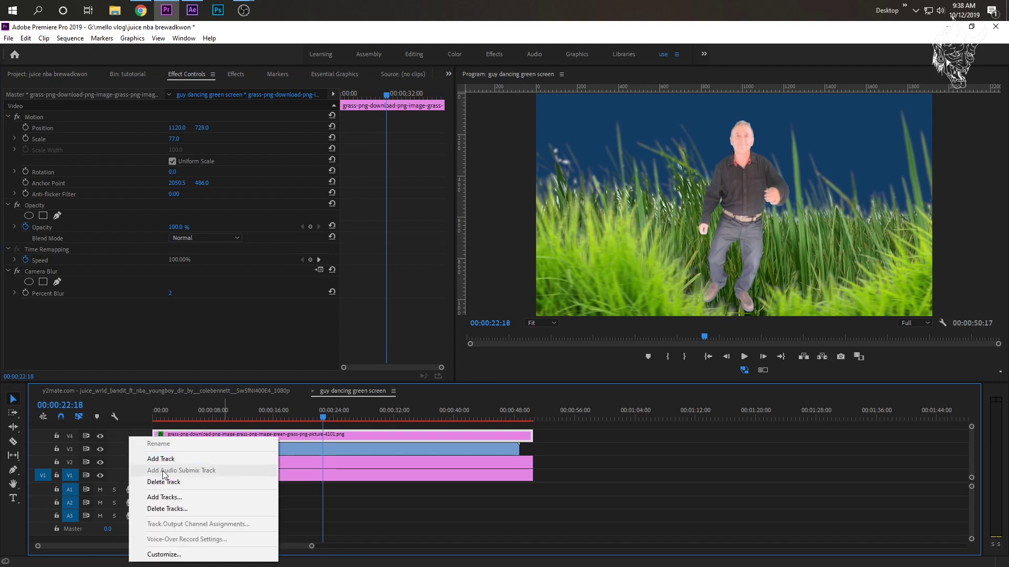
click(198, 462)
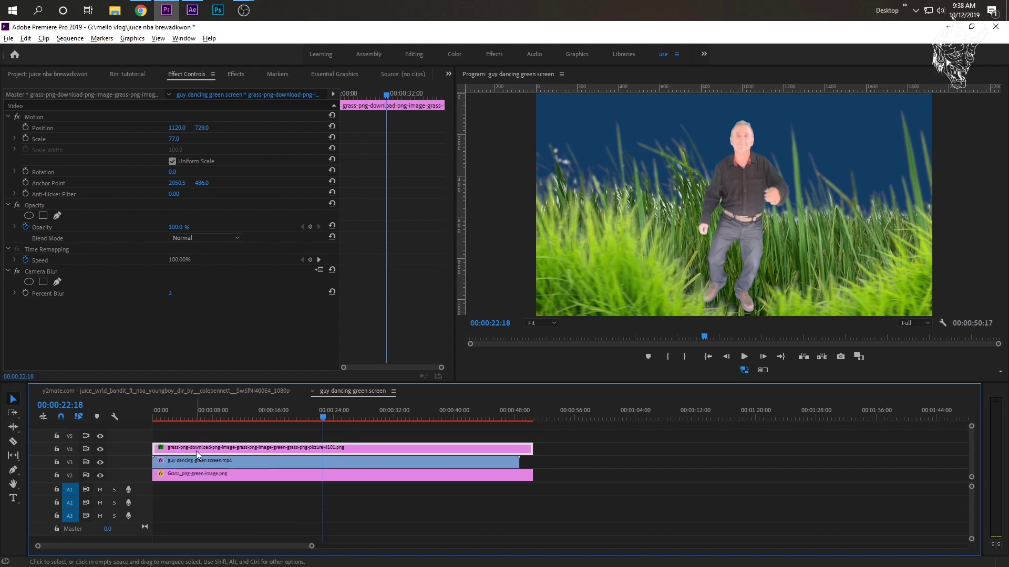
drag(196, 451, 198, 439)
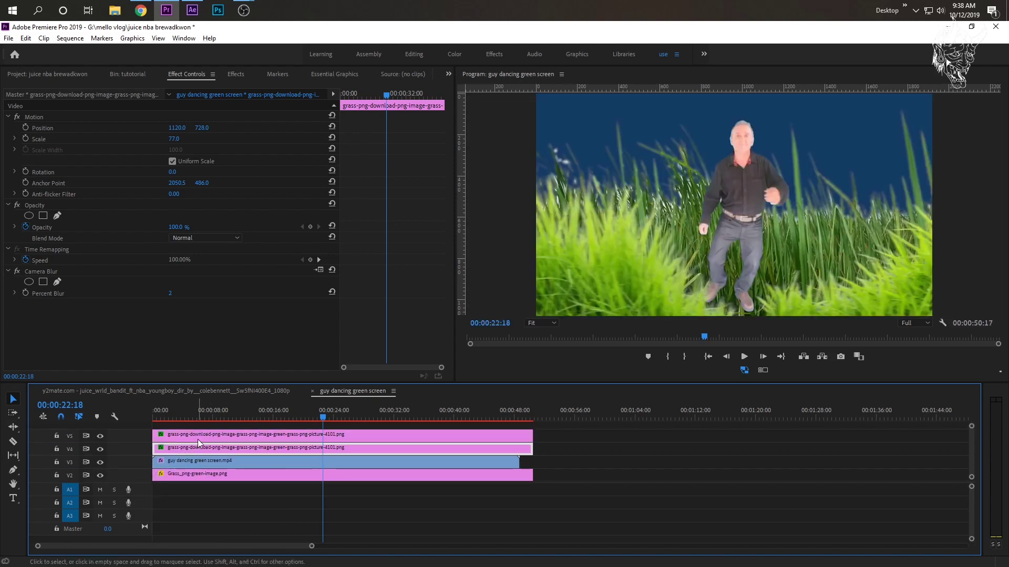
- Find the Horizontal Flip effect and apply it to the duplicated grass clip on V5
click(235, 75)
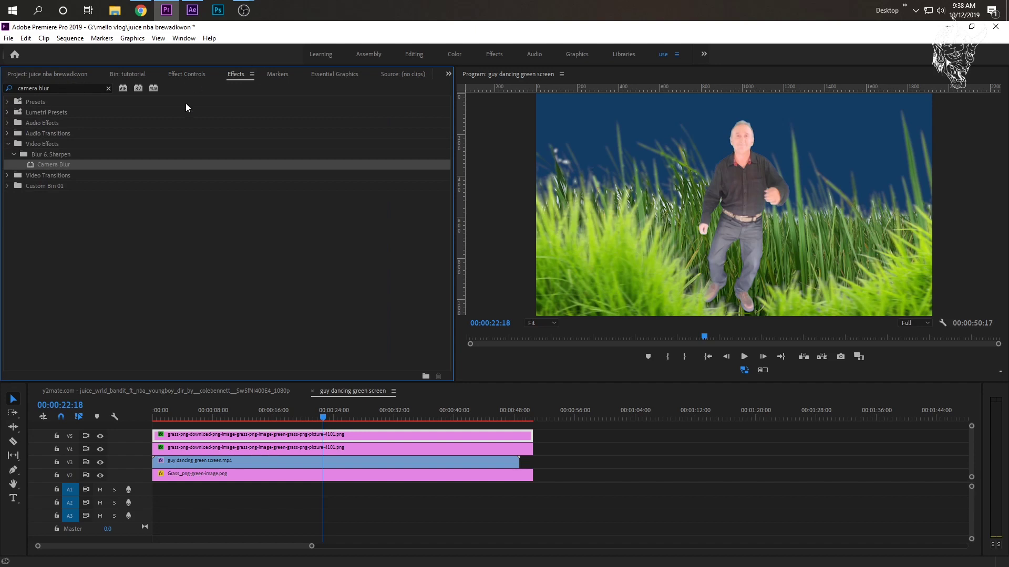
click(32, 87)
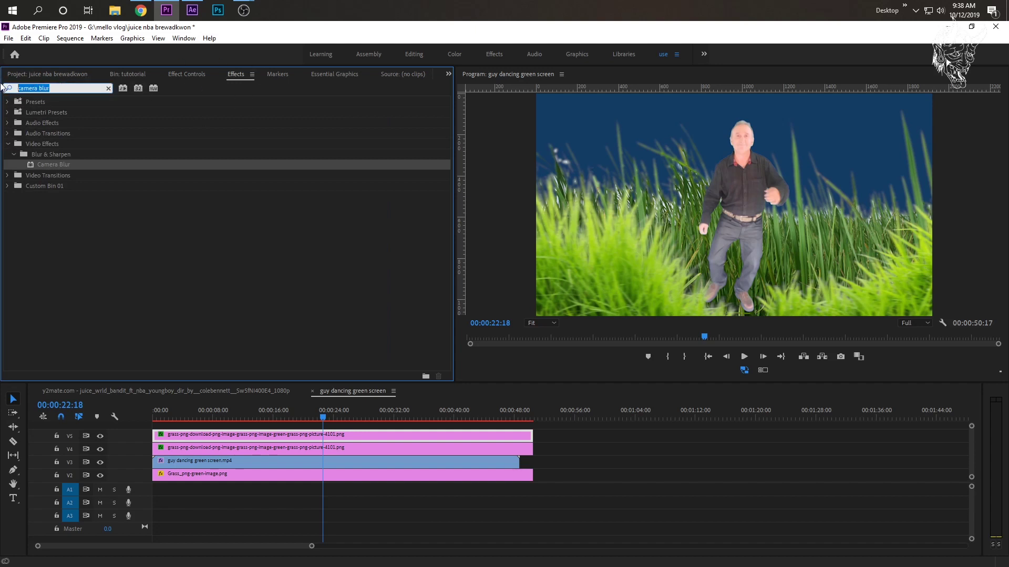
text(flip)
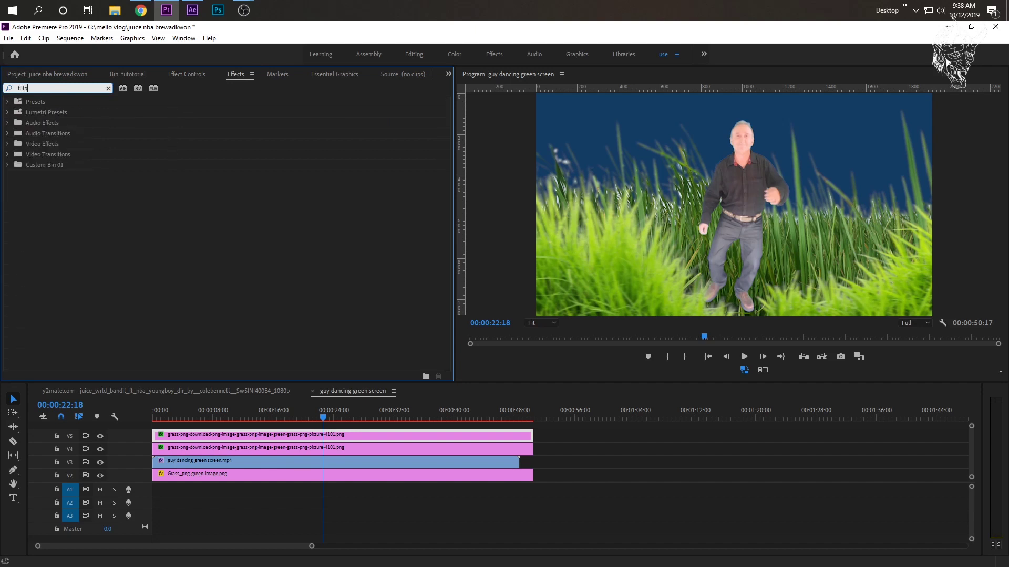
key(BackSpace)
key(BackSpace)
text(p)
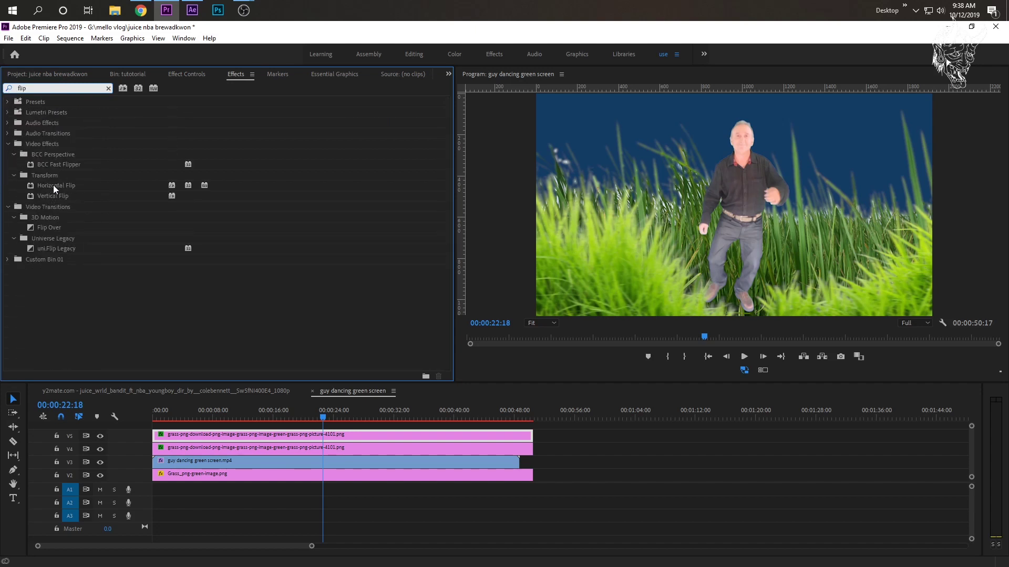
drag(54, 187, 294, 434)
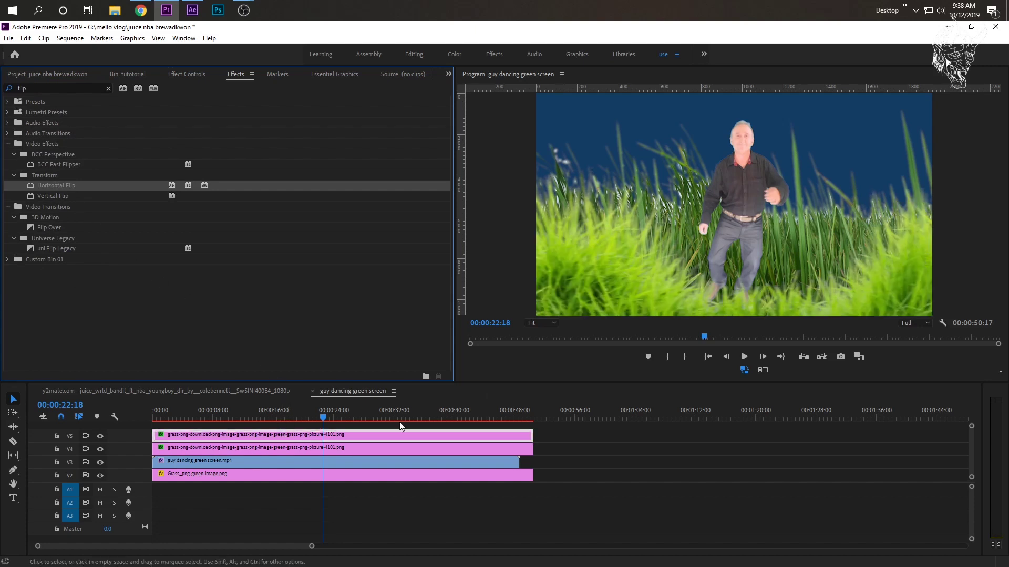
- Set the V4 grass clip's horizontal position to 1496 and check the composite near the start of the sequence
click(257, 447)
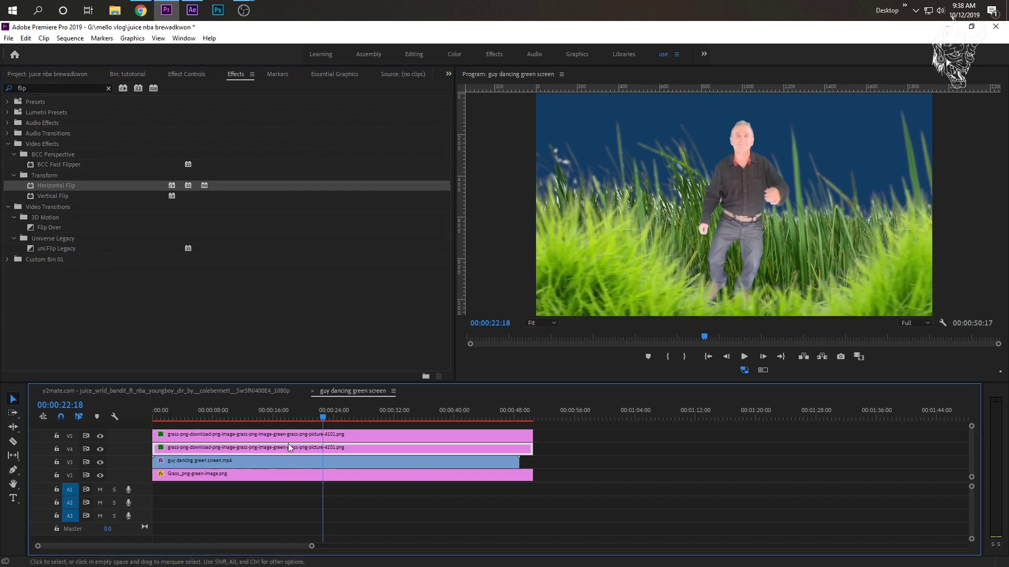
click(188, 74)
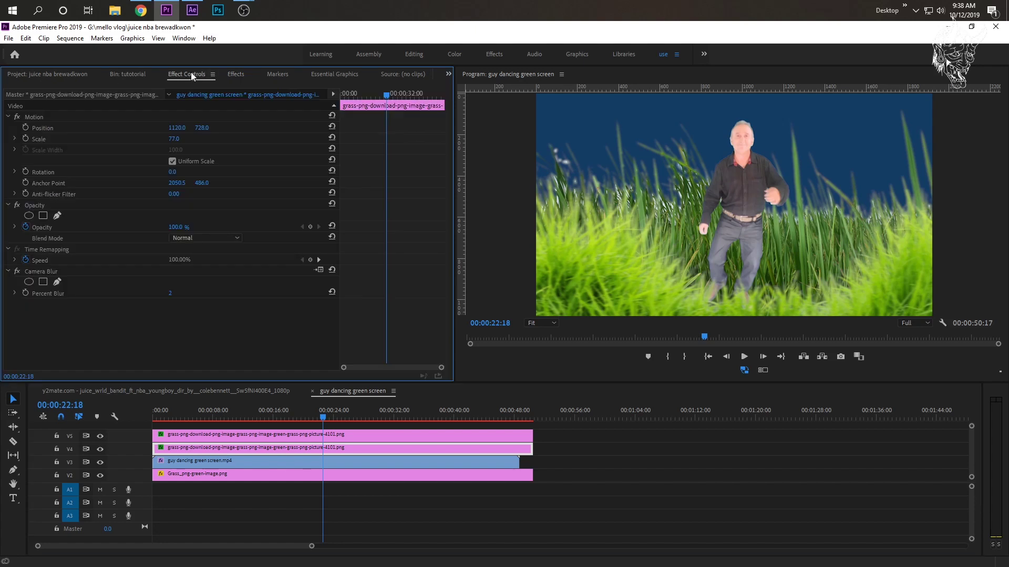
drag(177, 132, 374, 132)
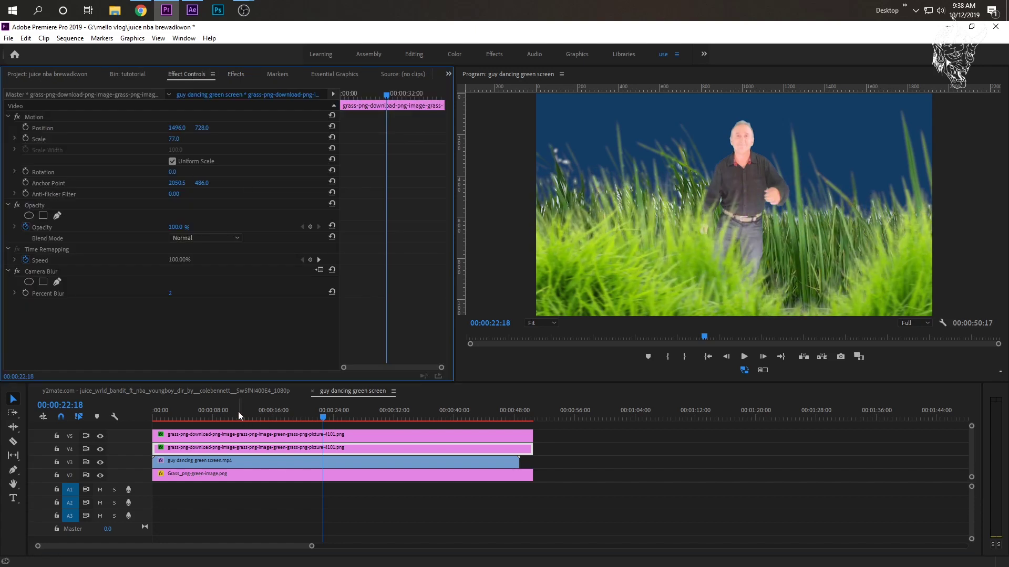
click(154, 418)
drag(154, 422, 193, 417)
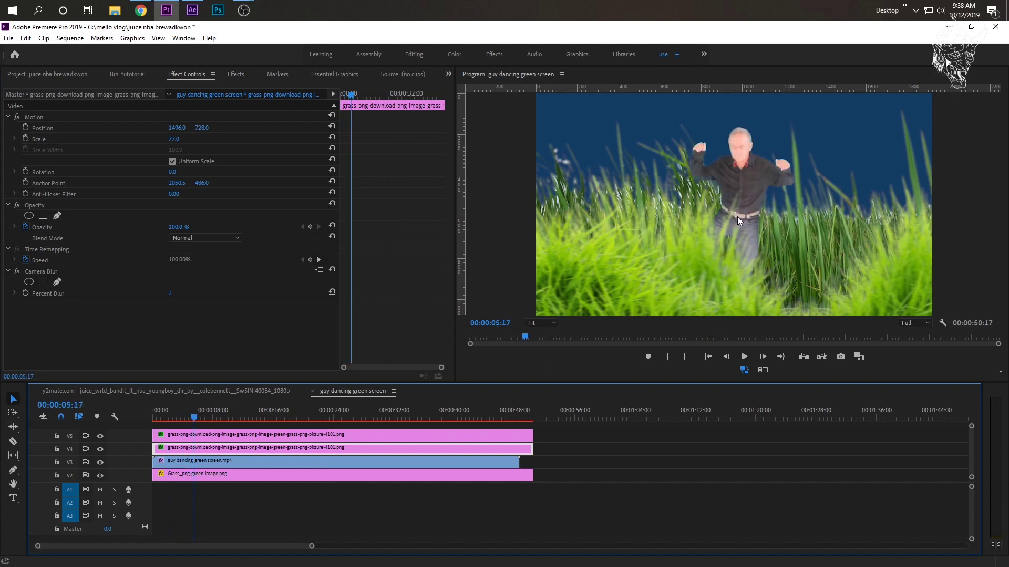
- Reposition the dancing man clip to 1158, 666 and check it at about 16 seconds
click(211, 463)
mouse_move(176, 127)
mouse_down()
mouse_move(221, 128)
mouse_move(184, 127)
mouse_up()
drag(173, 412, 278, 424)
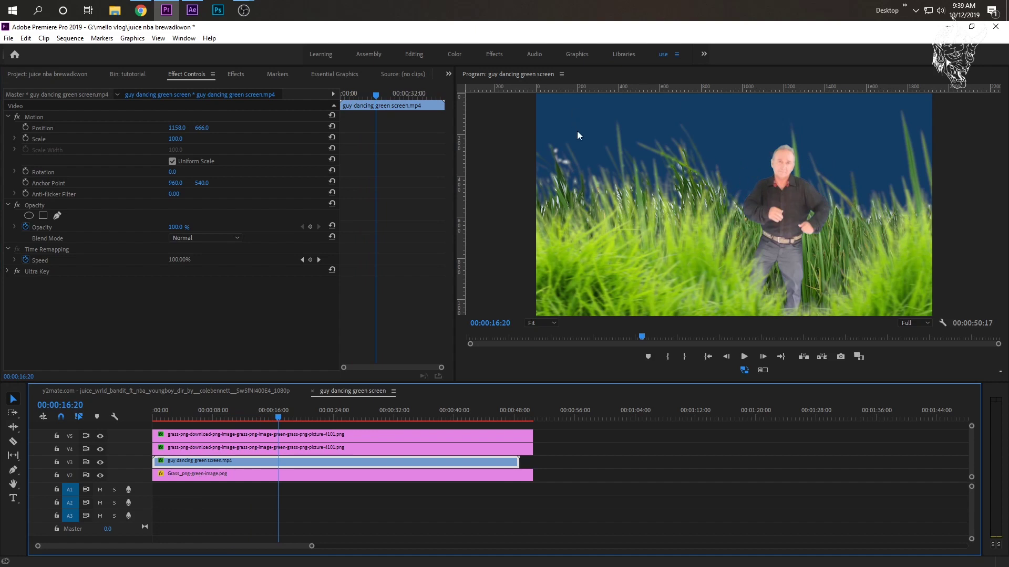
- Hide the two foreground grass tracks, V4 and V5
click(100, 450)
click(101, 436)
scroll(238, 475, down, 1)
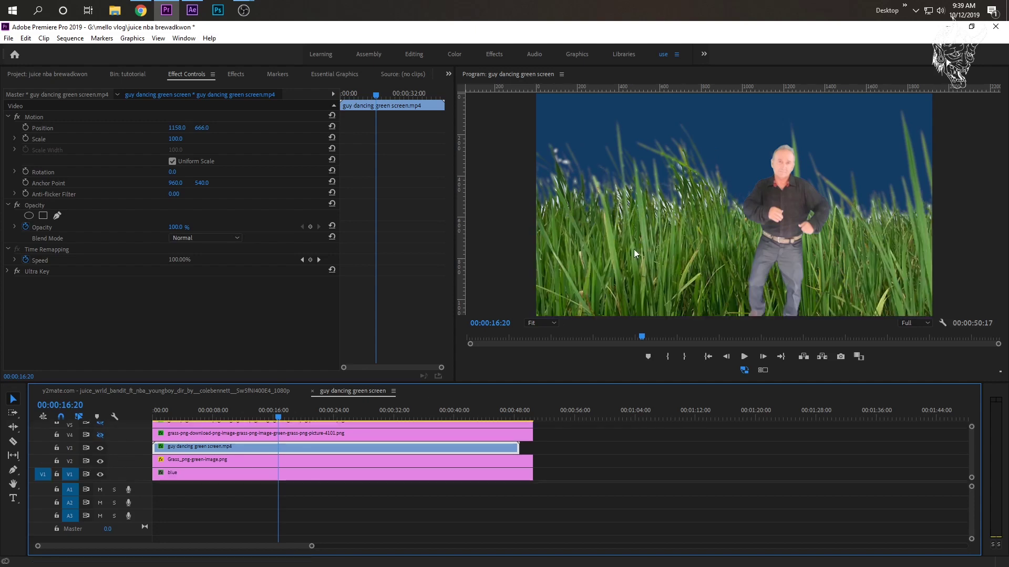
- Lower the background grass clip on V2 to a vertical position of 739
click(213, 461)
click(210, 96)
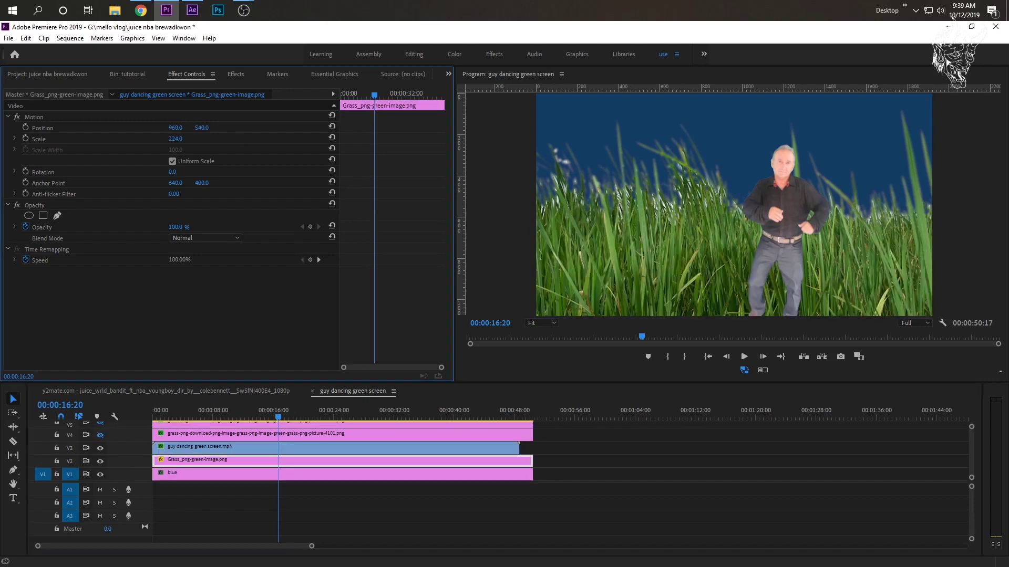
drag(748, 144, 749, 185)
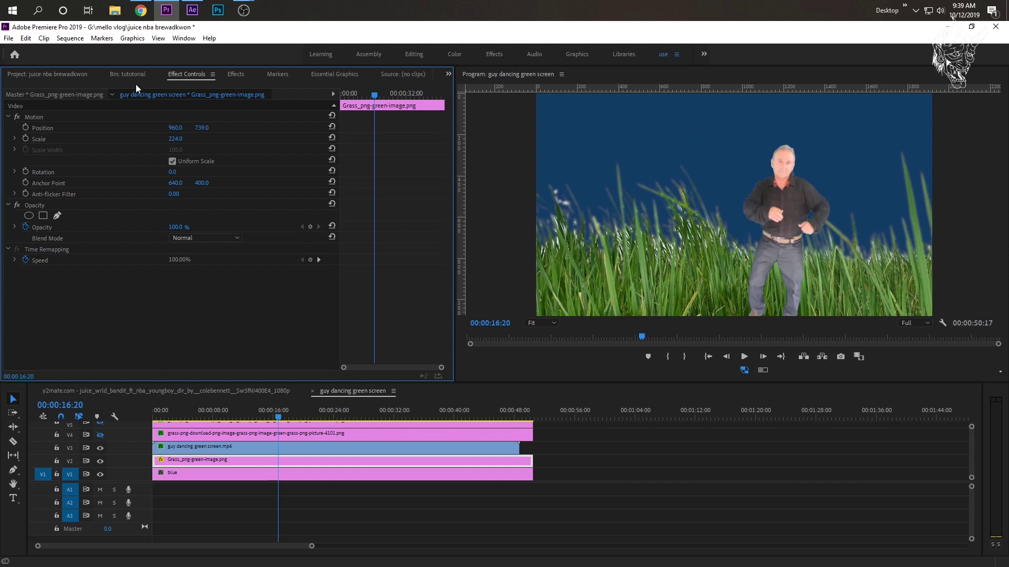
- Find the Camera Blur effect and apply it to the background grass clip on V2
click(236, 74)
click(55, 88)
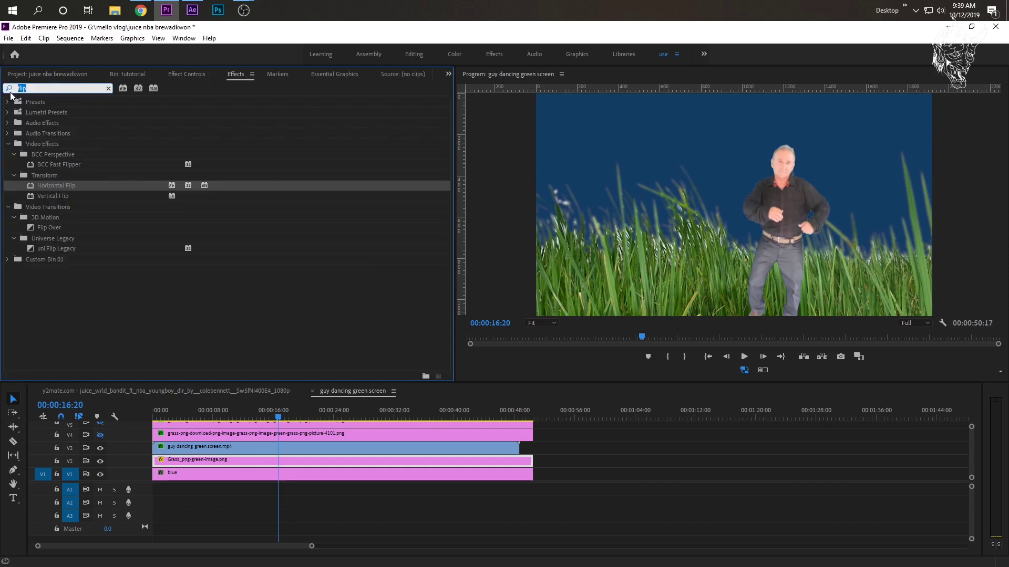
text(cam)
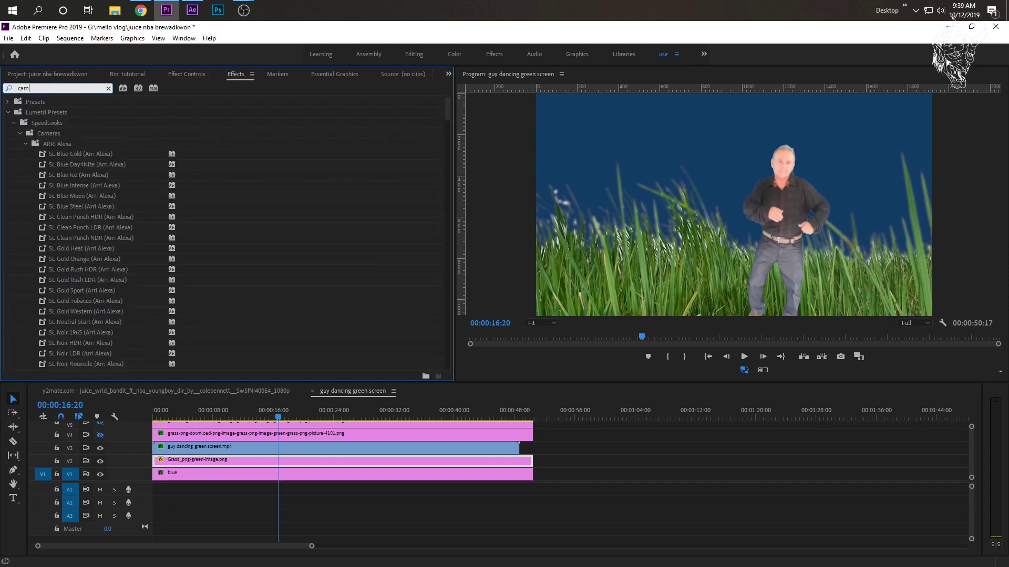
text(er)
text( blu)
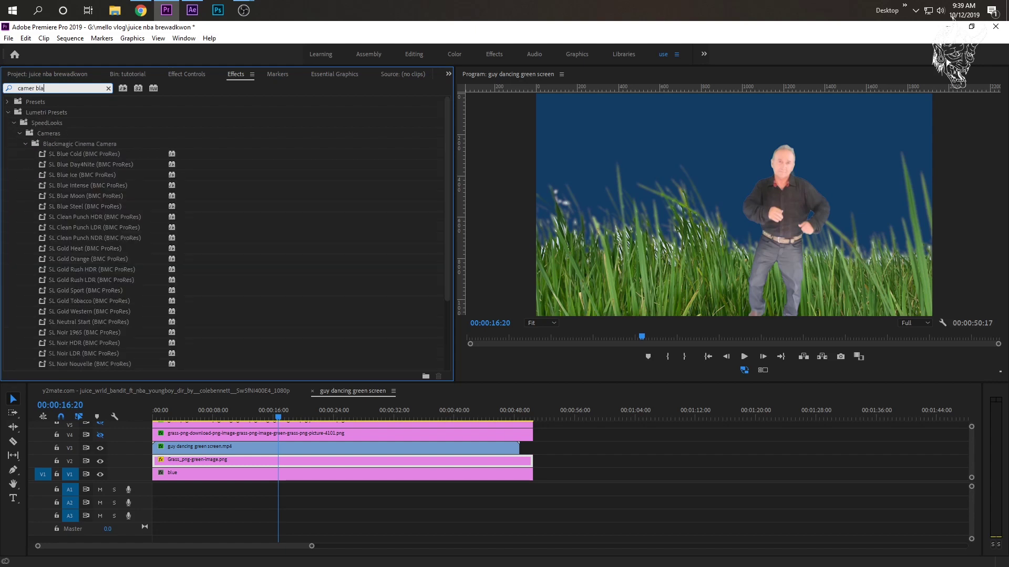
key(BackSpace)
text(ur)
drag(53, 165, 250, 460)
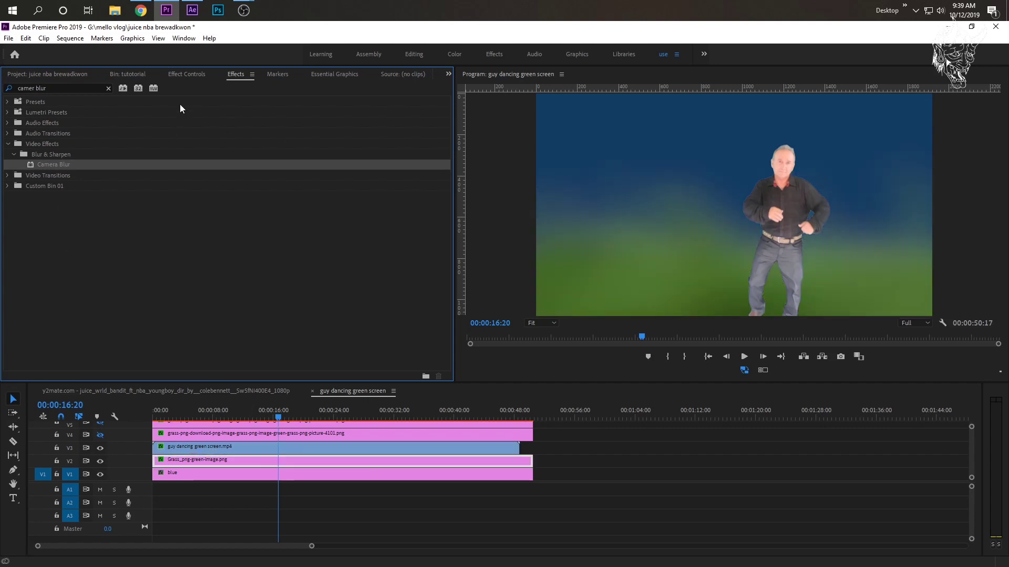
- Set the Camera Blur's Percent Blur on the V2 grass clip to 1
click(186, 74)
click(176, 293)
text(1)
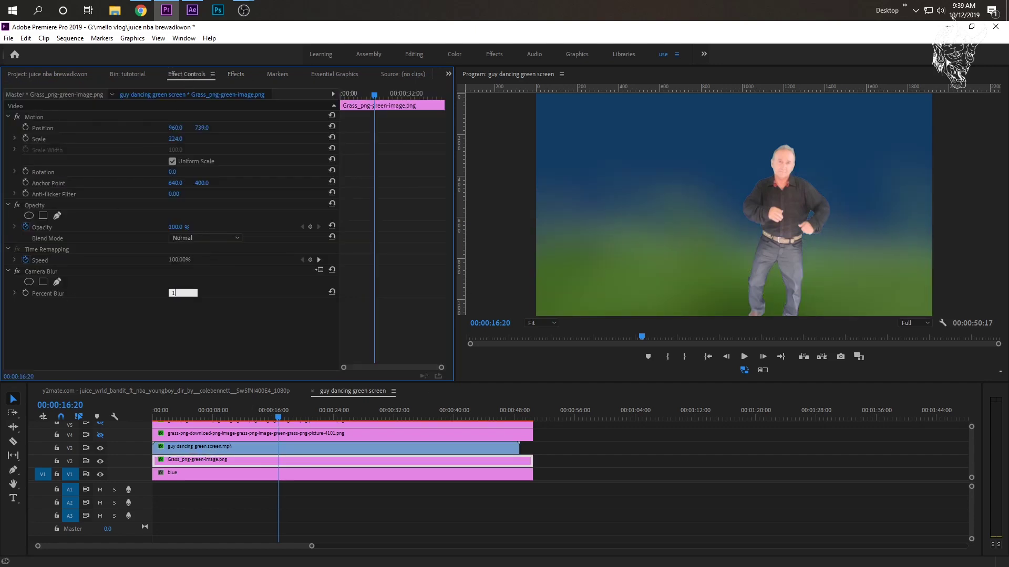
key(Return)
click(183, 292)
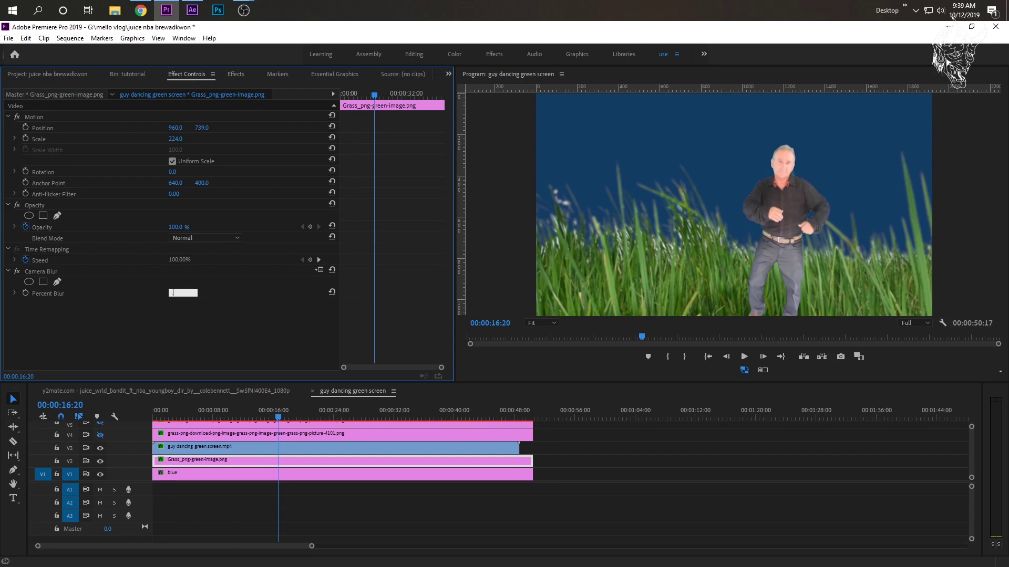
key(Return)
click(178, 291)
text(10)
key(Return)
- Show the V4 and V5 grass tracks again and set the V2 grass clip's vertical position to 541, viewed at about 7 seconds
scroll(97, 453, up, 1)
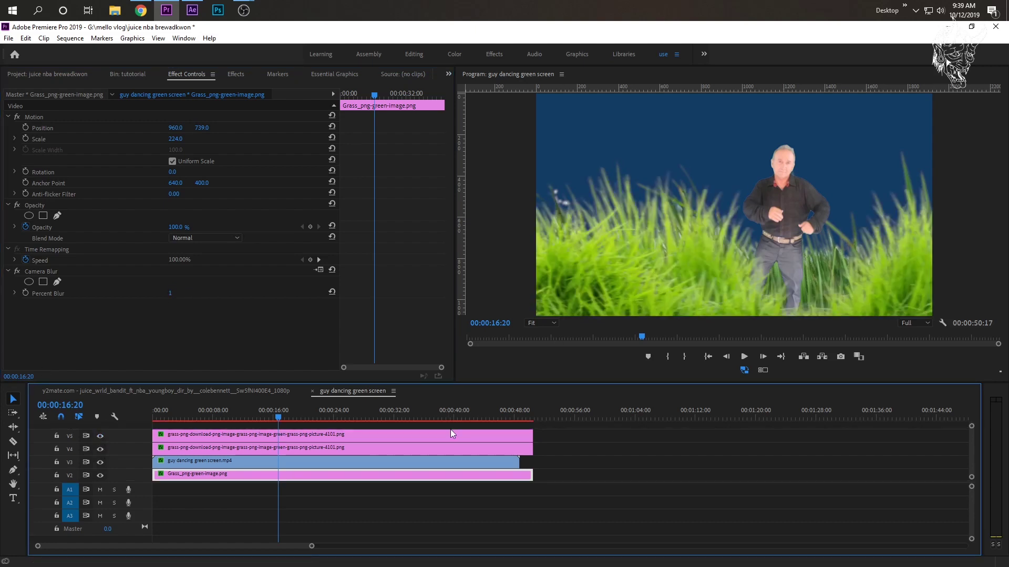
mouse_move(197, 416)
mouse_down()
mouse_move(219, 418)
mouse_move(210, 419)
mouse_up()
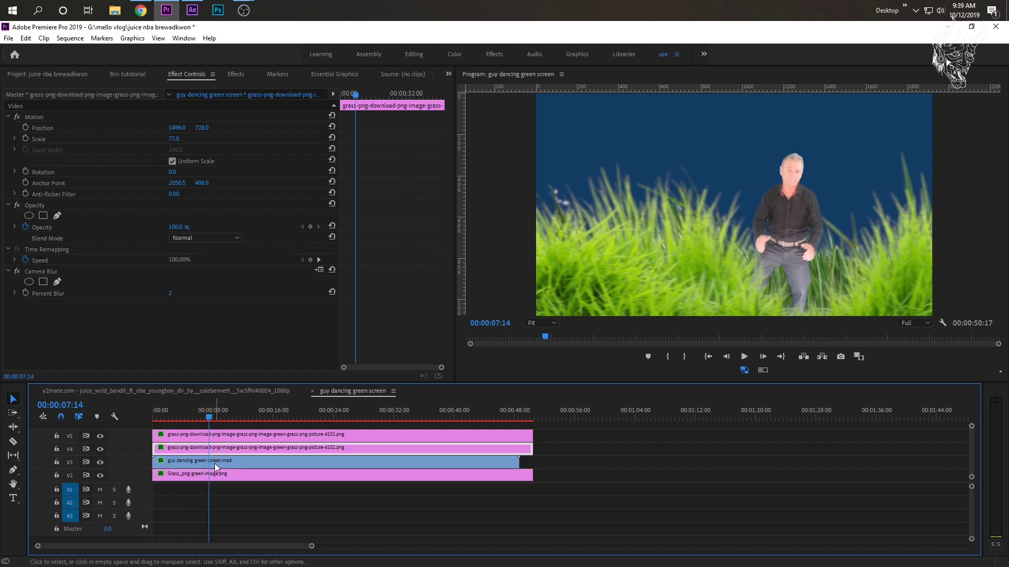
mouse_move(201, 128)
mouse_down()
mouse_move(157, 127)
mouse_move(207, 128)
mouse_up()
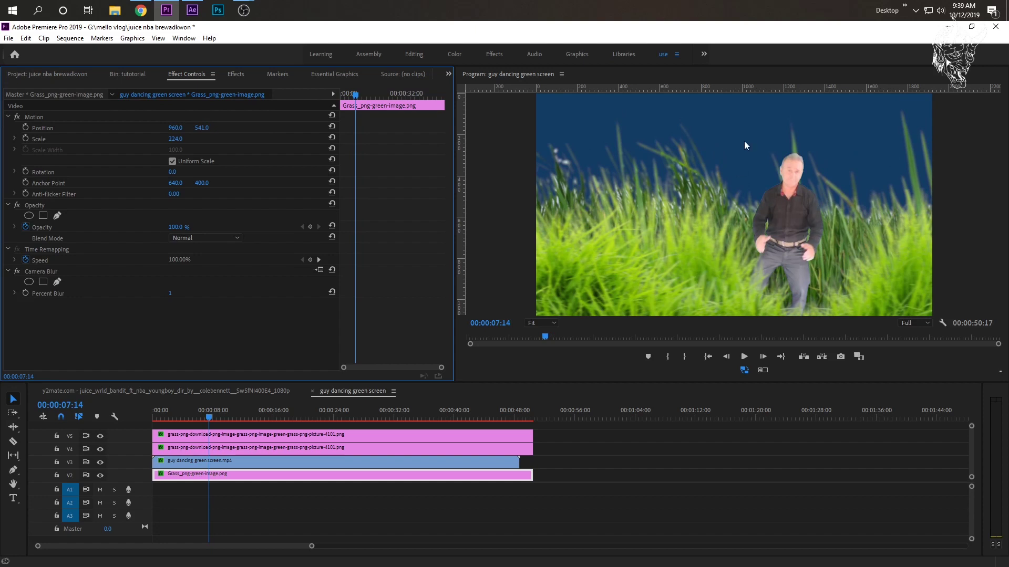
- Find the Color Matcher effect and apply it to the foreground grass clip on V5
click(191, 437)
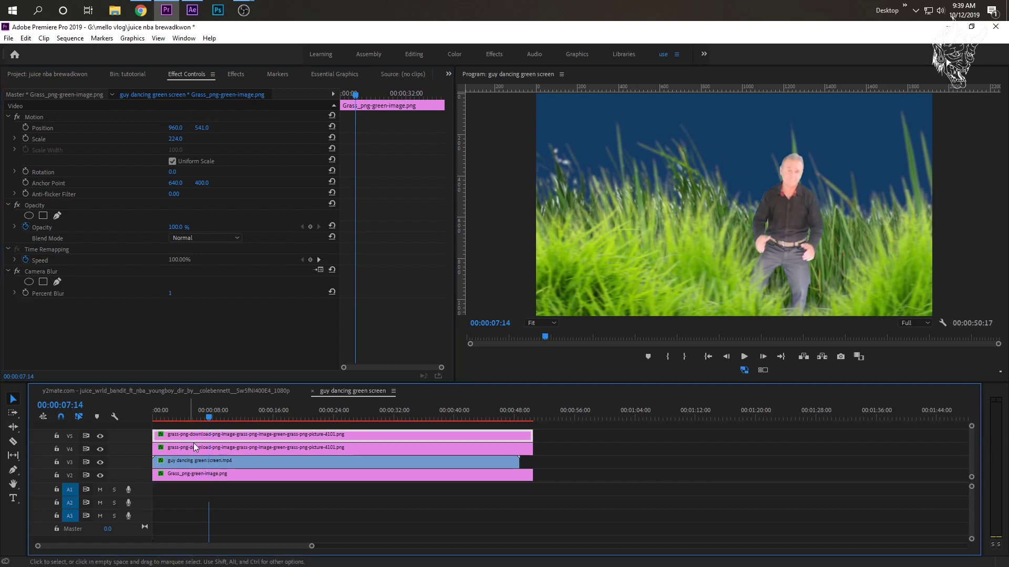
click(236, 74)
click(4, 90)
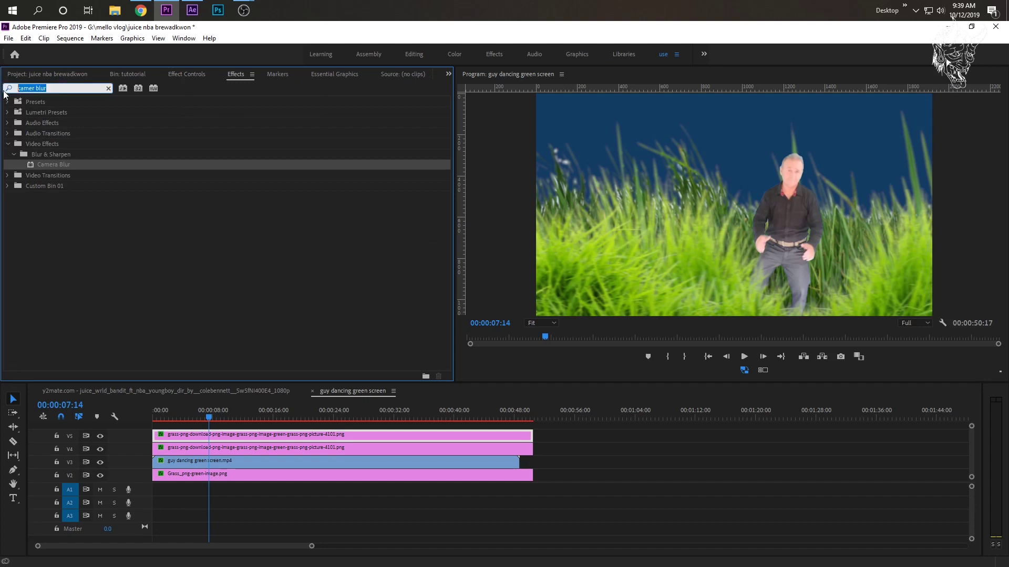
text(cu)
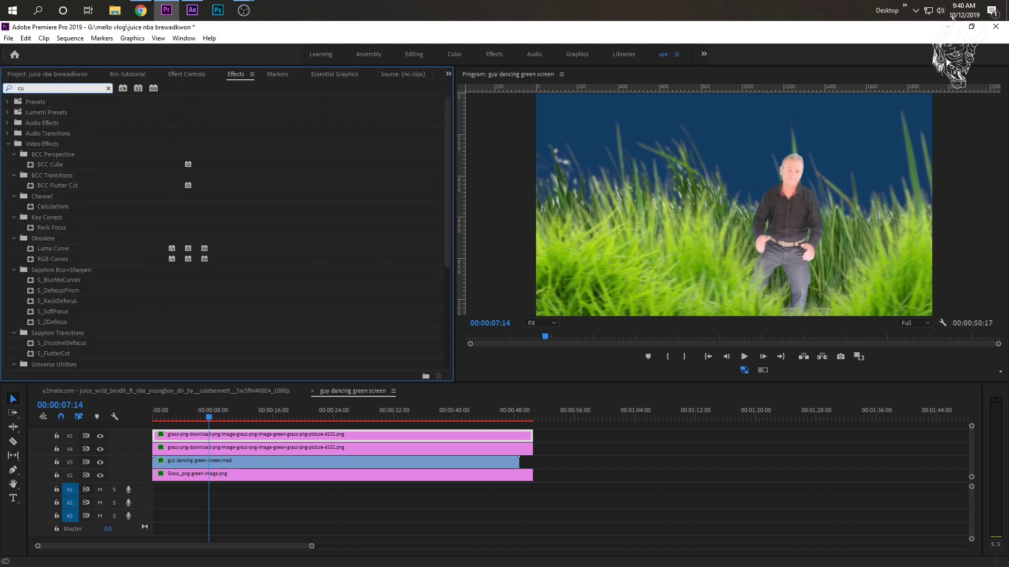
key(BackSpace)
text(olor ma)
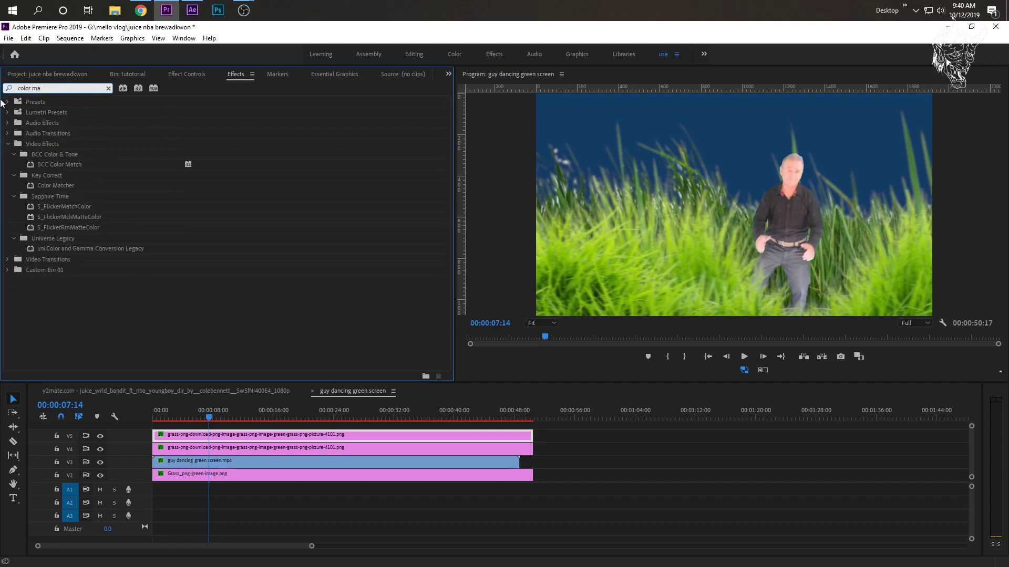
click(7, 144)
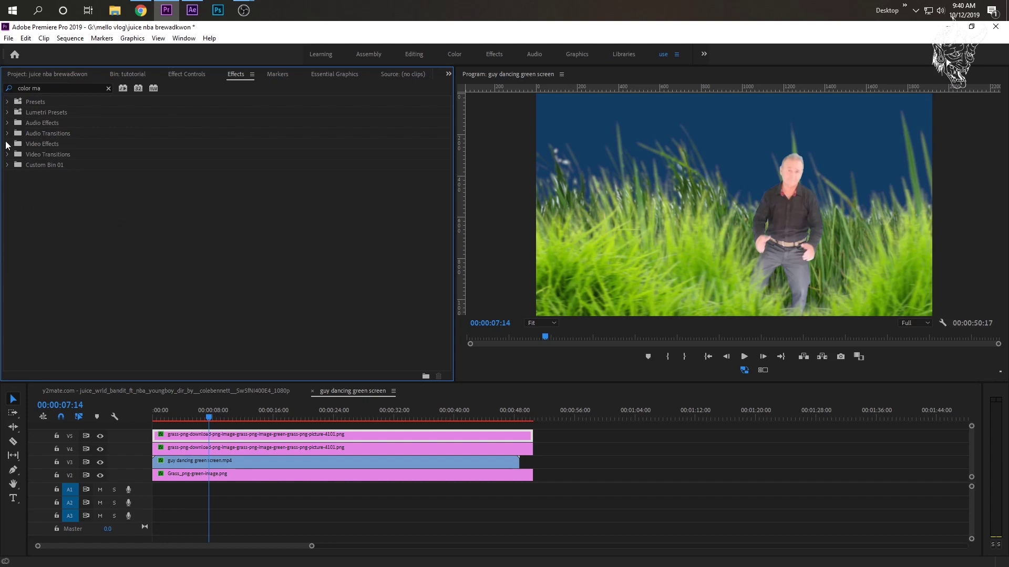
click(7, 144)
click(58, 185)
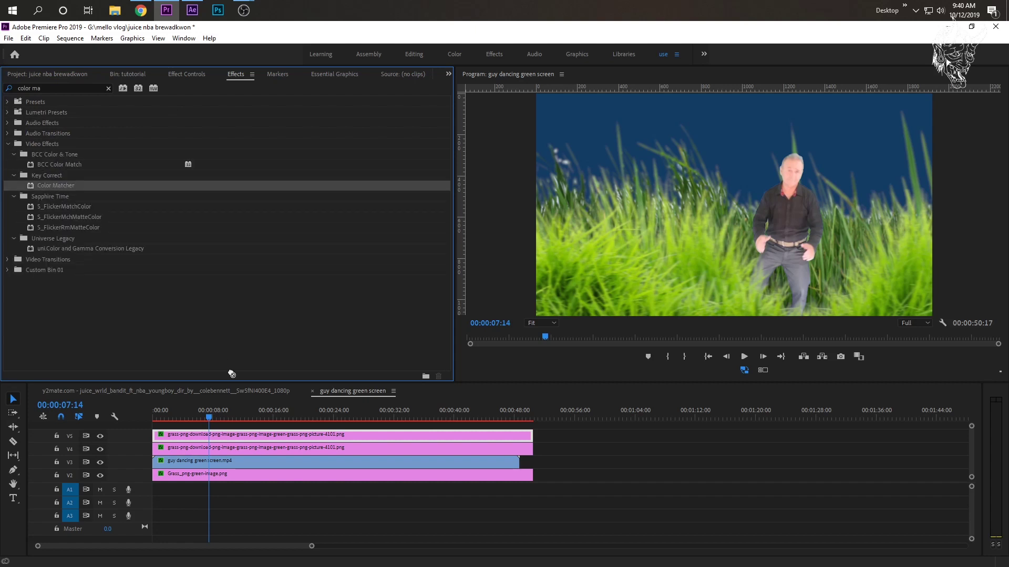
drag(231, 374, 226, 436)
- Set the V5 clip's Color Matcher to target layer Video 1 with a Strength of 48%
click(186, 74)
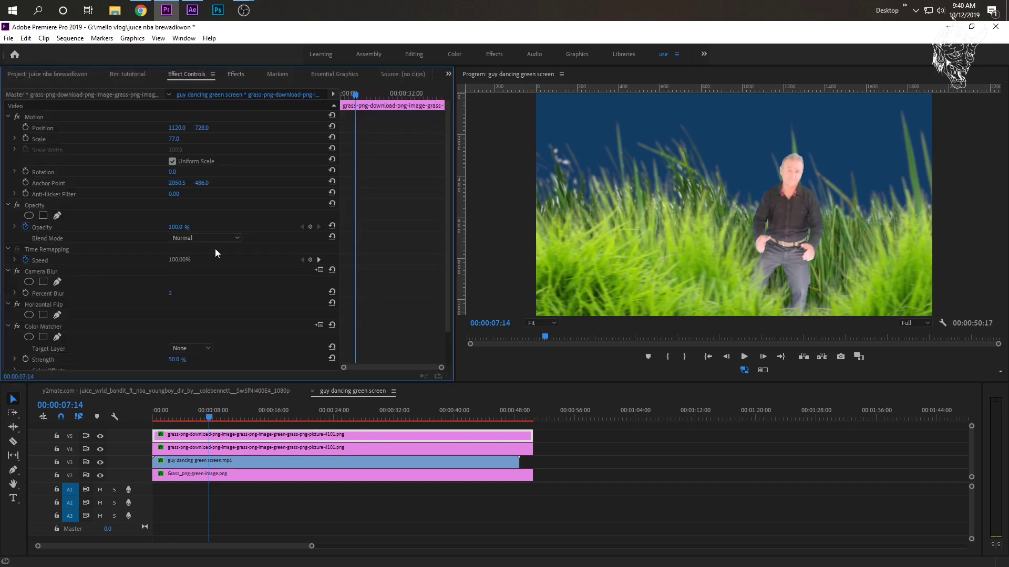
click(7, 239)
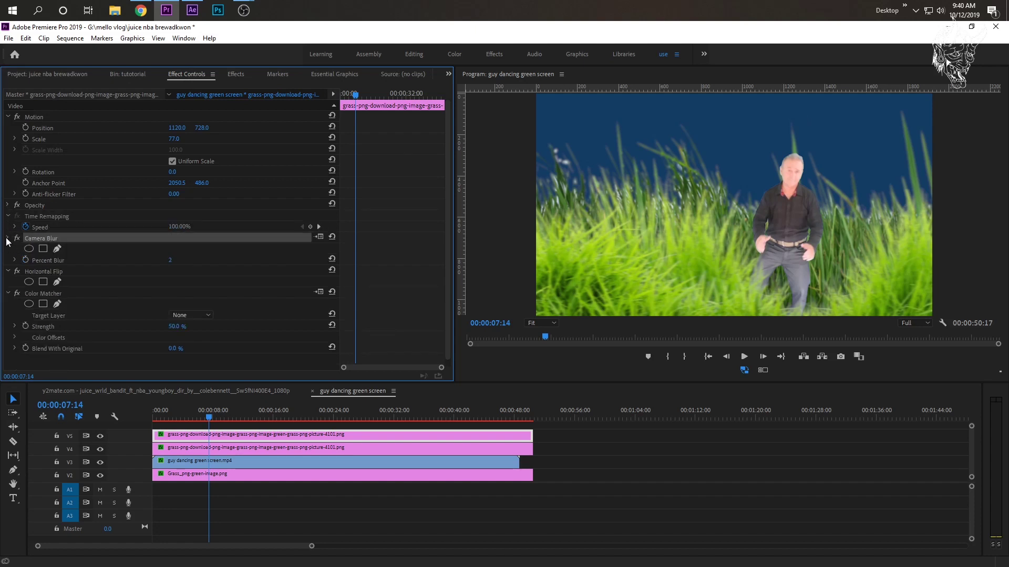
click(7, 239)
click(8, 250)
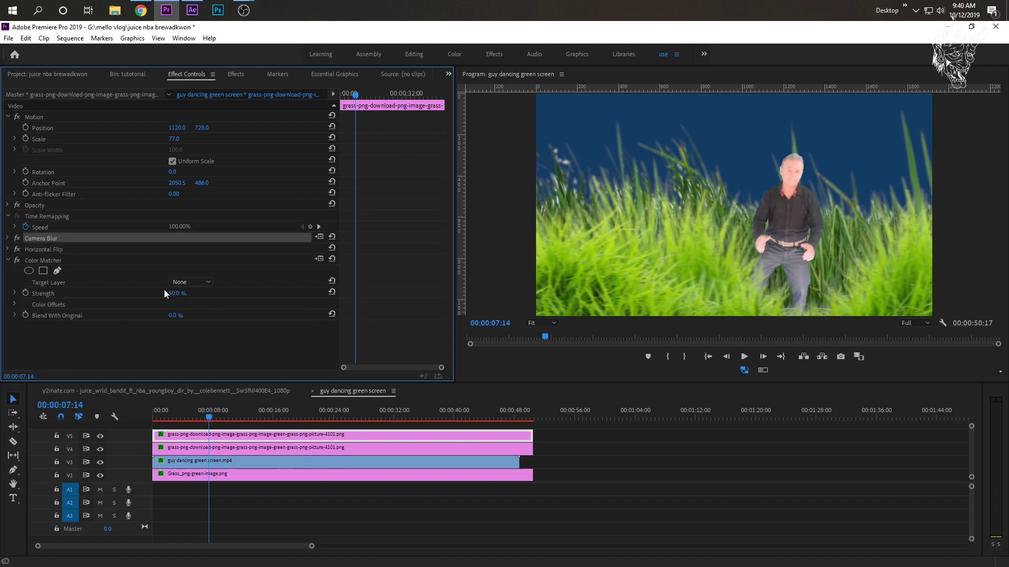
click(181, 283)
click(245, 491)
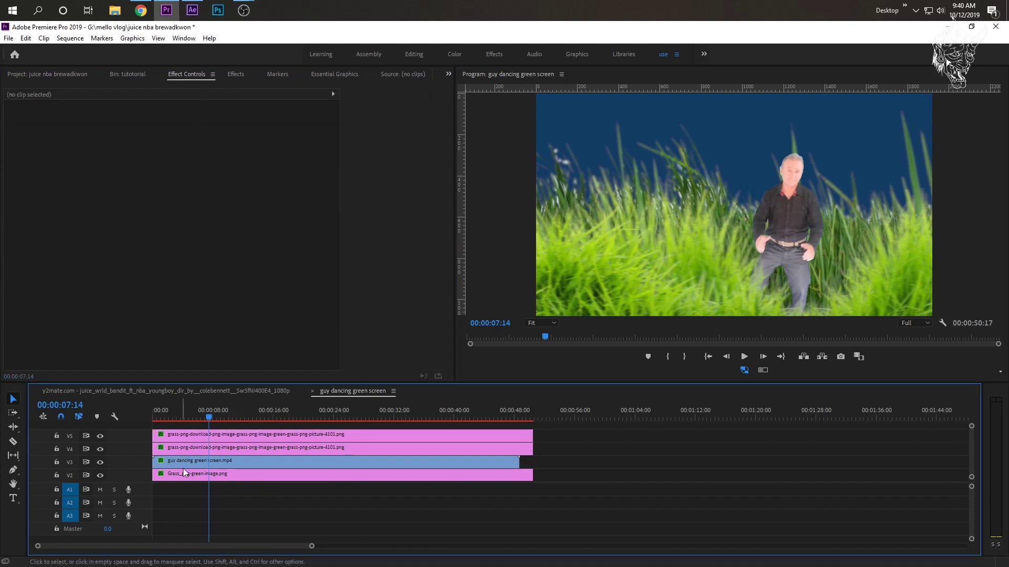
click(185, 434)
click(179, 282)
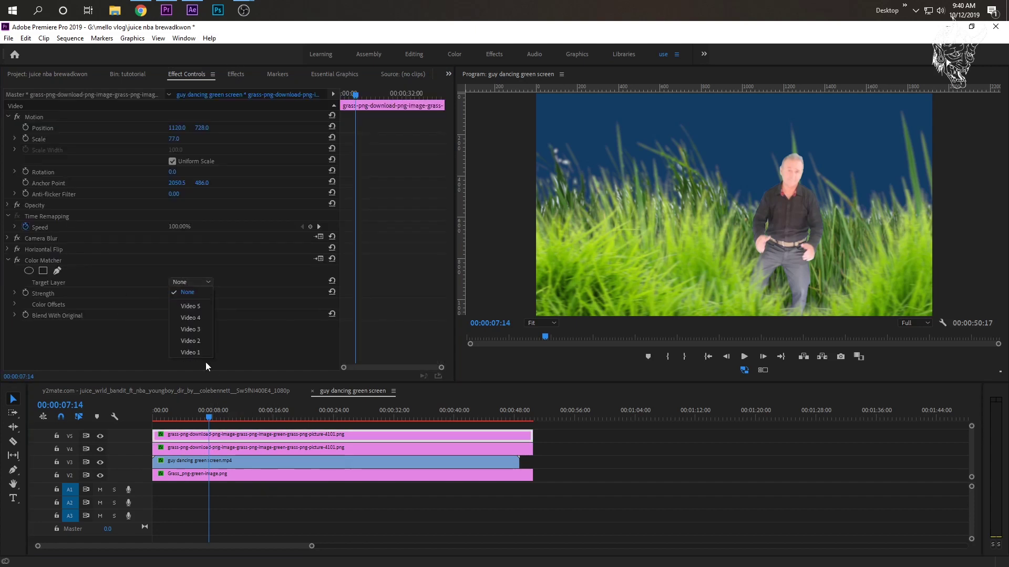
click(217, 506)
scroll(178, 469, down, 1)
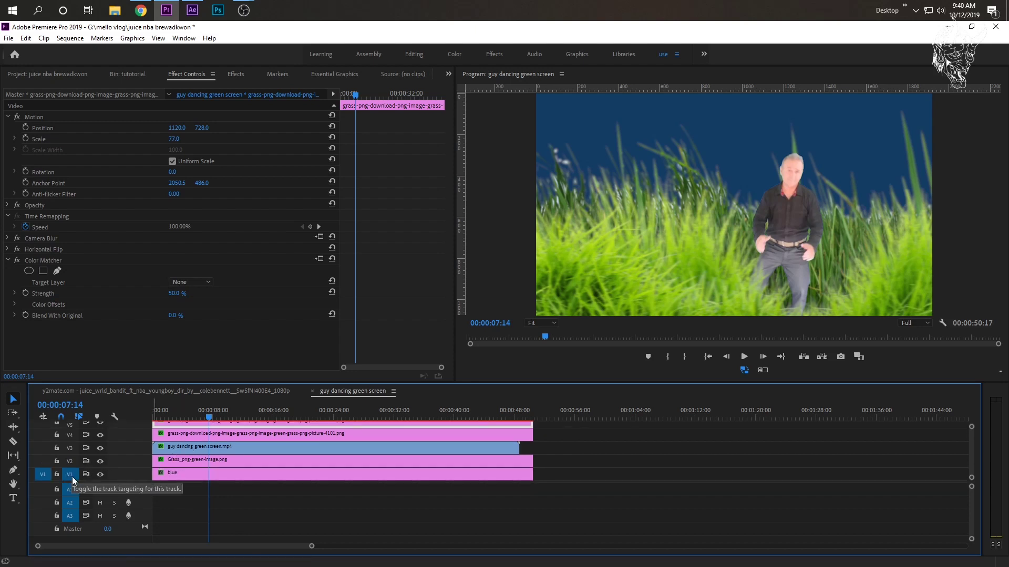
click(191, 282)
click(194, 351)
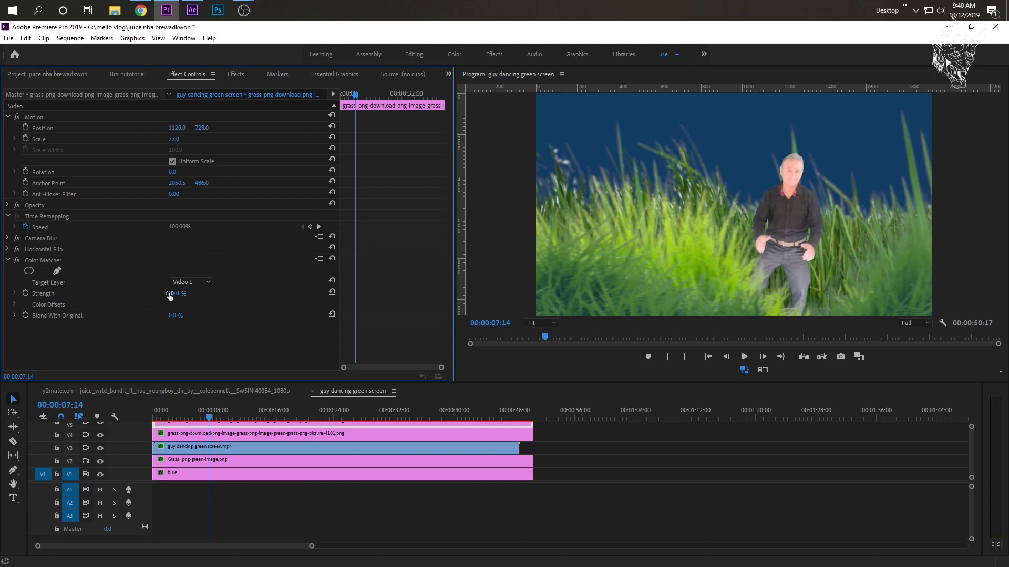
drag(169, 296, 195, 296)
- Copy the Color Matcher effect from the V5 clip to the grass clip on V4
scroll(218, 454, up, 1)
click(218, 448)
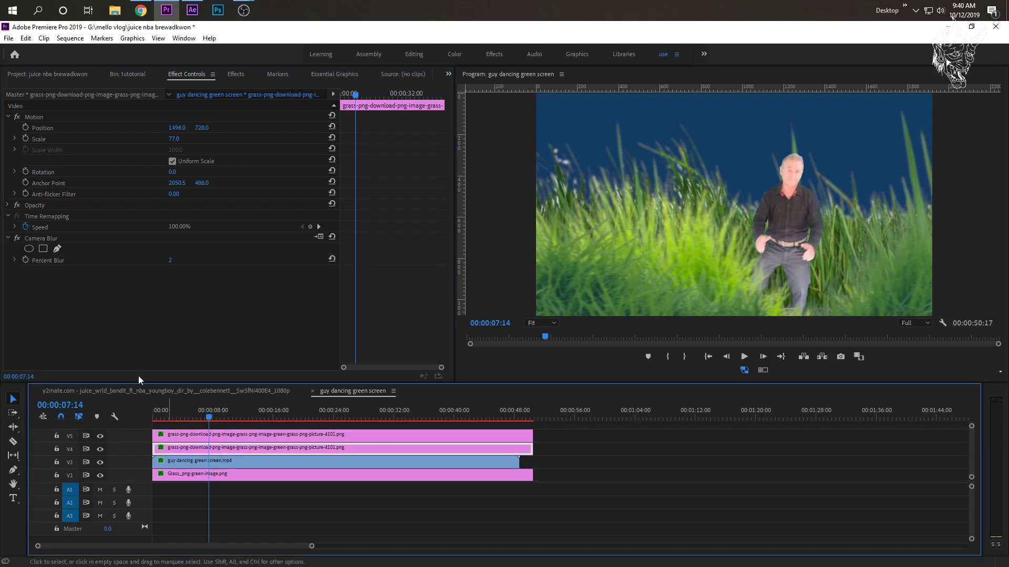
click(113, 350)
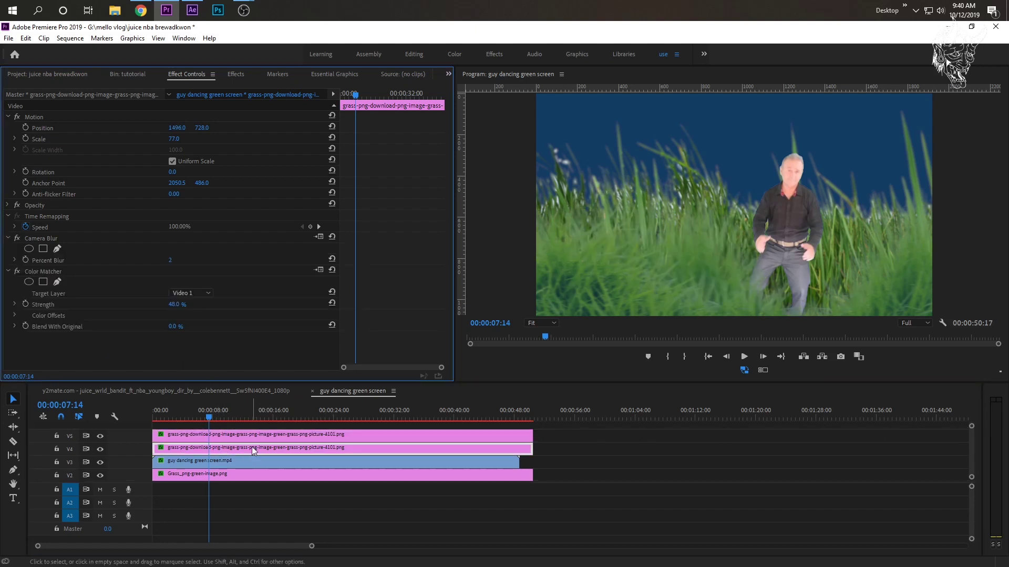
- Paste the Color Matcher effect onto the dancing man clip and set its Strength to 15%
click(239, 461)
key(ctrl+v)
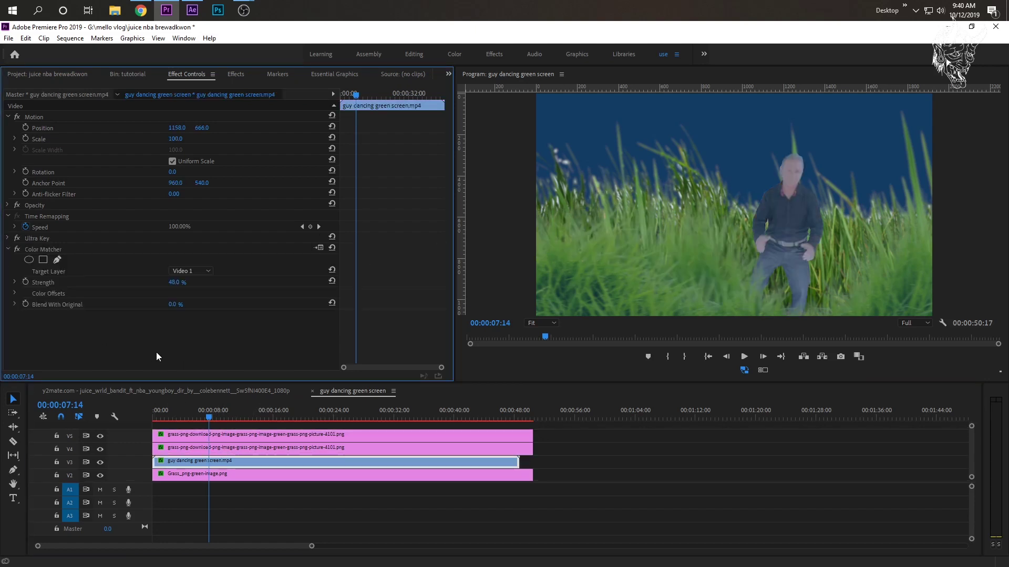
click(175, 282)
text(10)
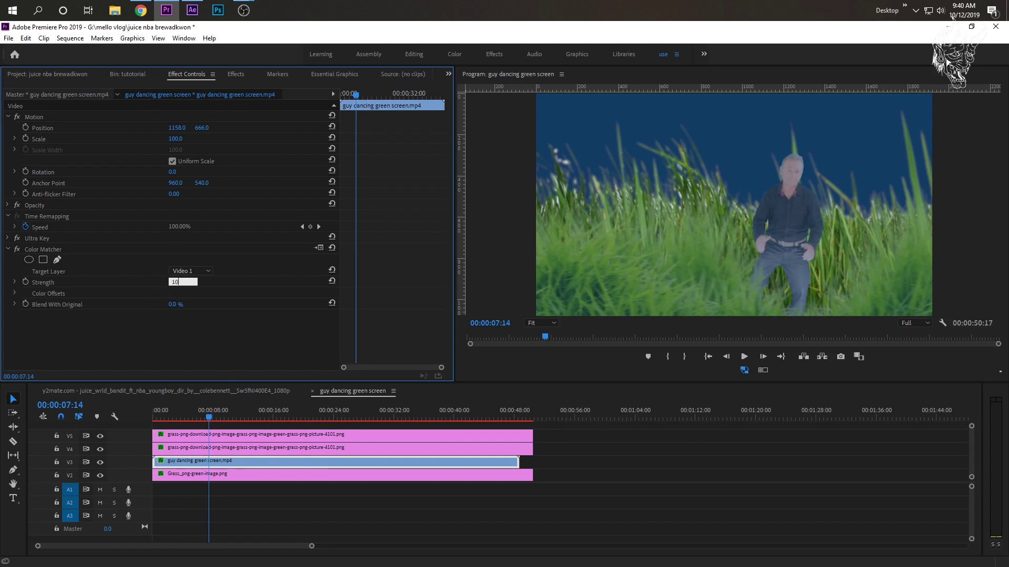
key(Return)
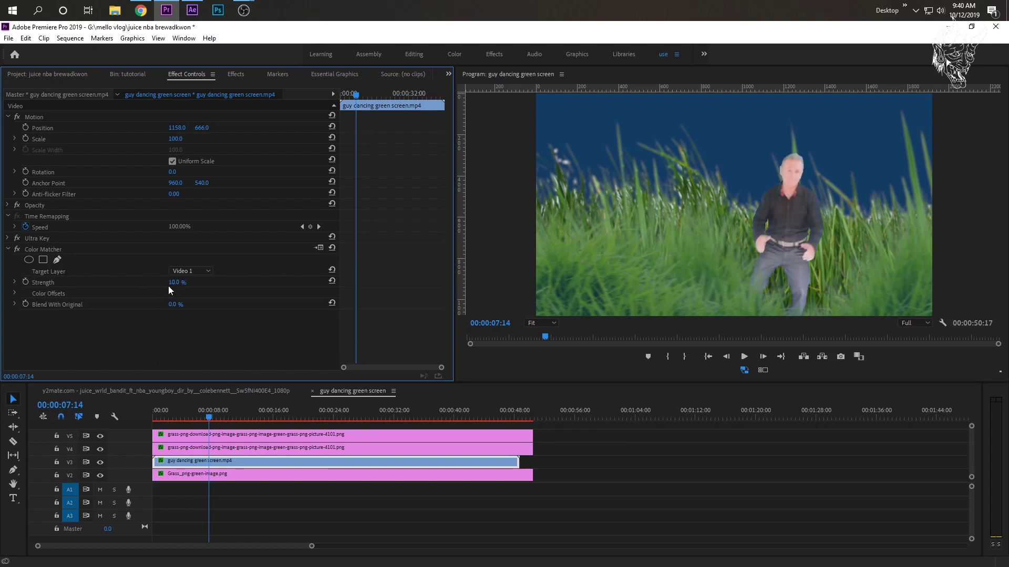
drag(179, 286, 186, 286)
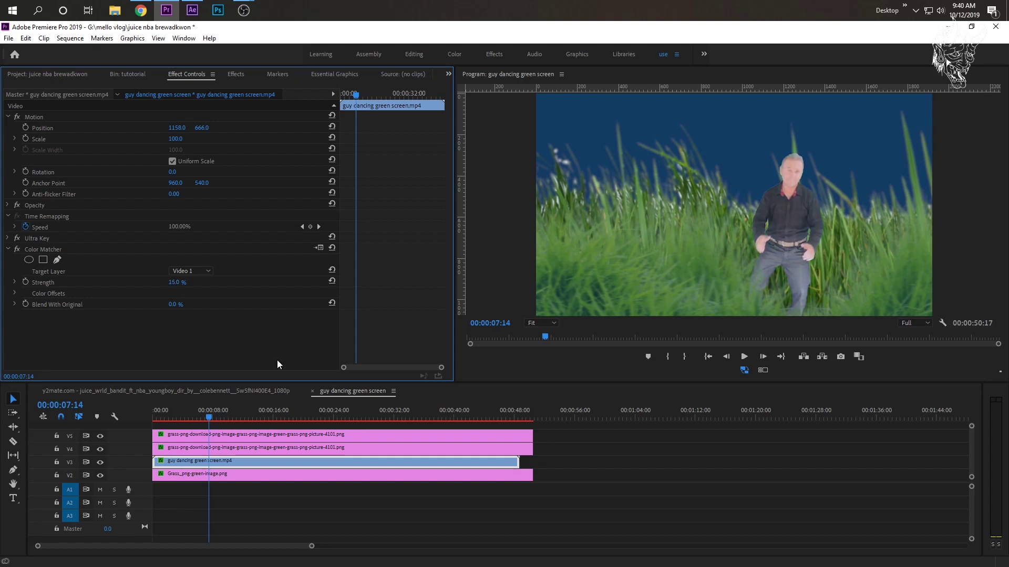
- Paste the Color Matcher effect onto the V2 grass clip and check the composite between about 3 and 10 seconds
click(220, 475)
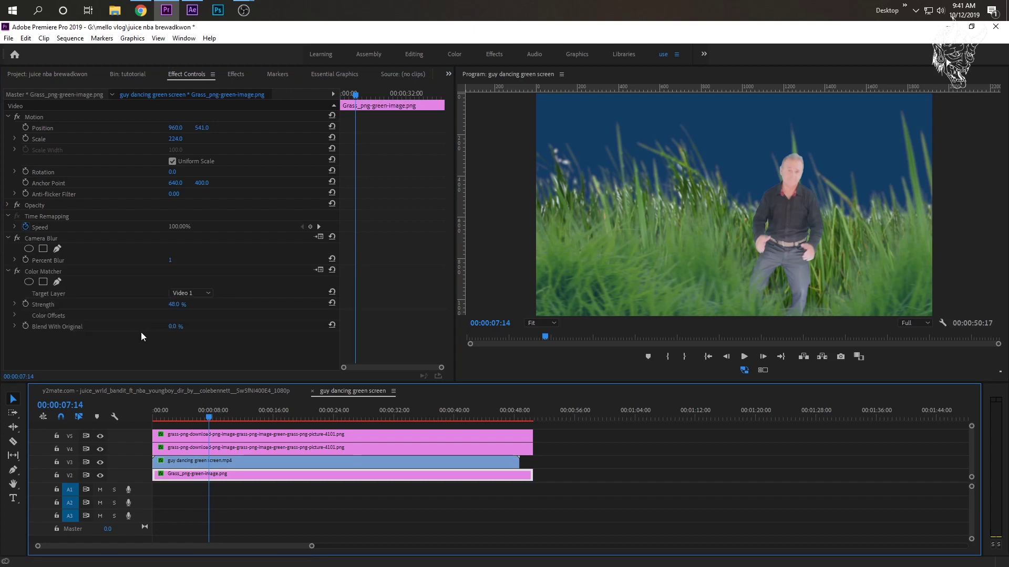
click(181, 419)
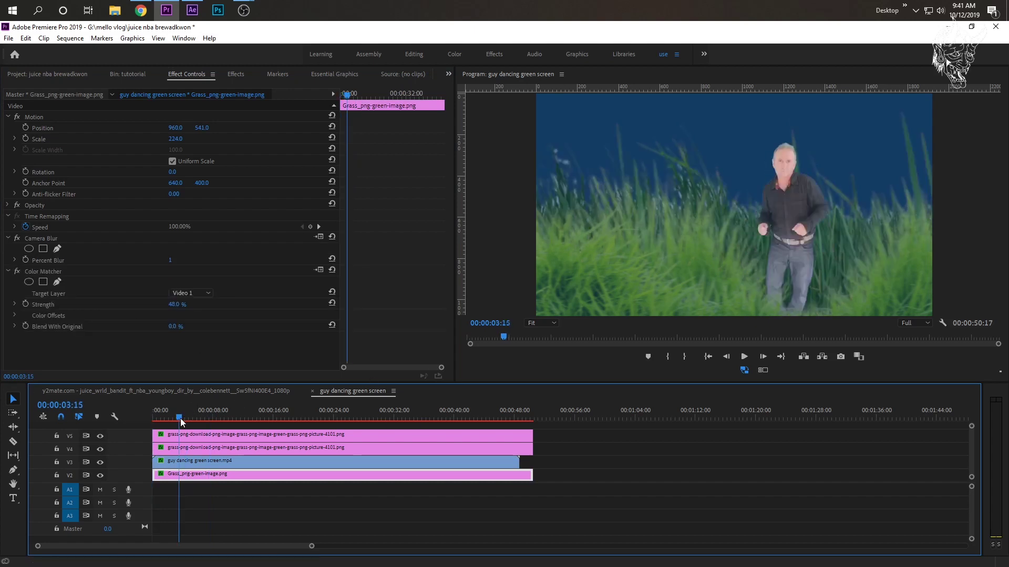
mouse_move(180, 418)
mouse_down()
mouse_move(218, 416)
mouse_move(140, 427)
mouse_move(174, 423)
mouse_up()
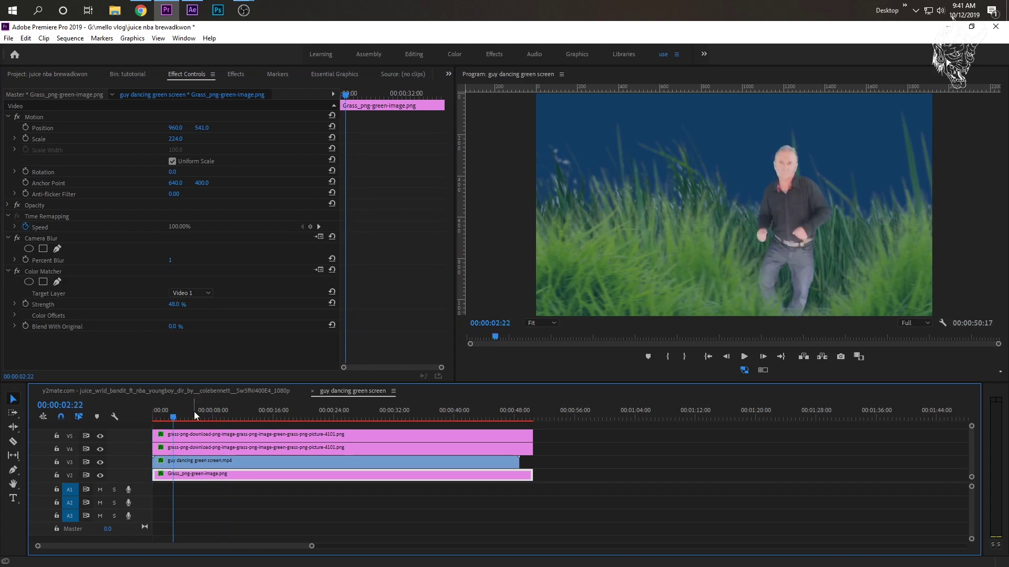
drag(194, 414, 227, 420)
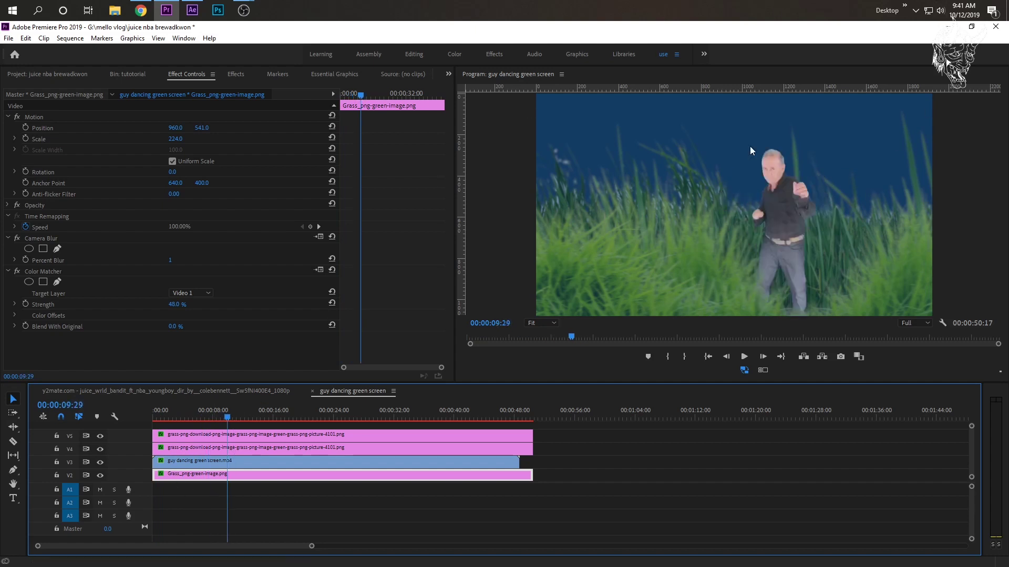
- Find the RGB Curves effect and apply it to the dancing man clip on V3
click(235, 74)
click(58, 88)
text(curv)
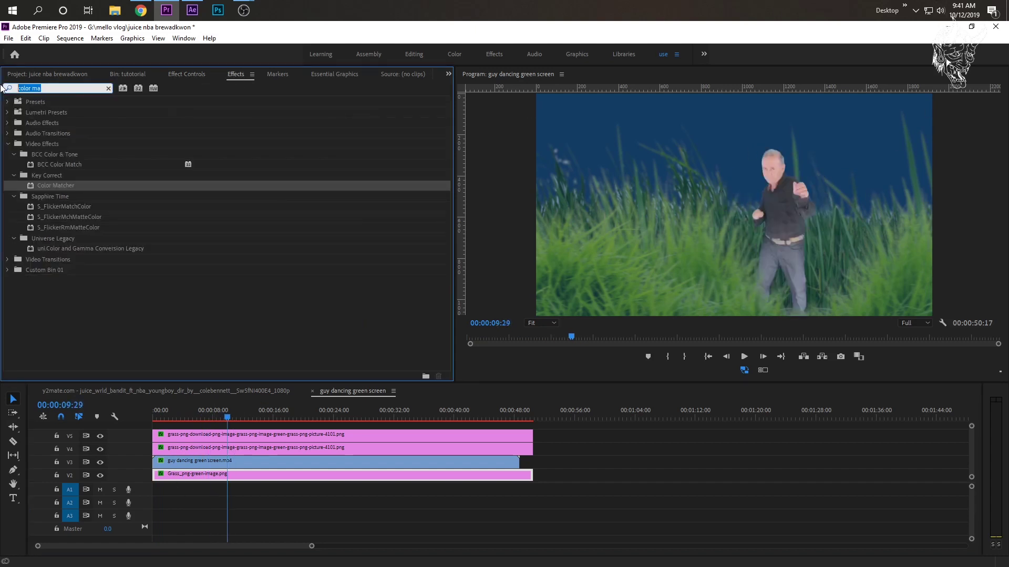
text(es)
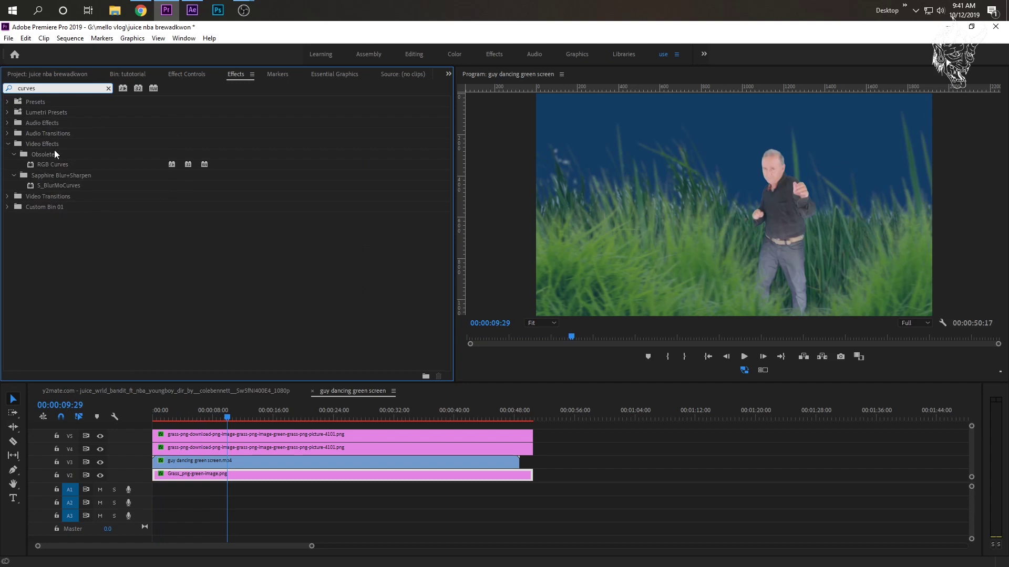
drag(52, 164, 220, 462)
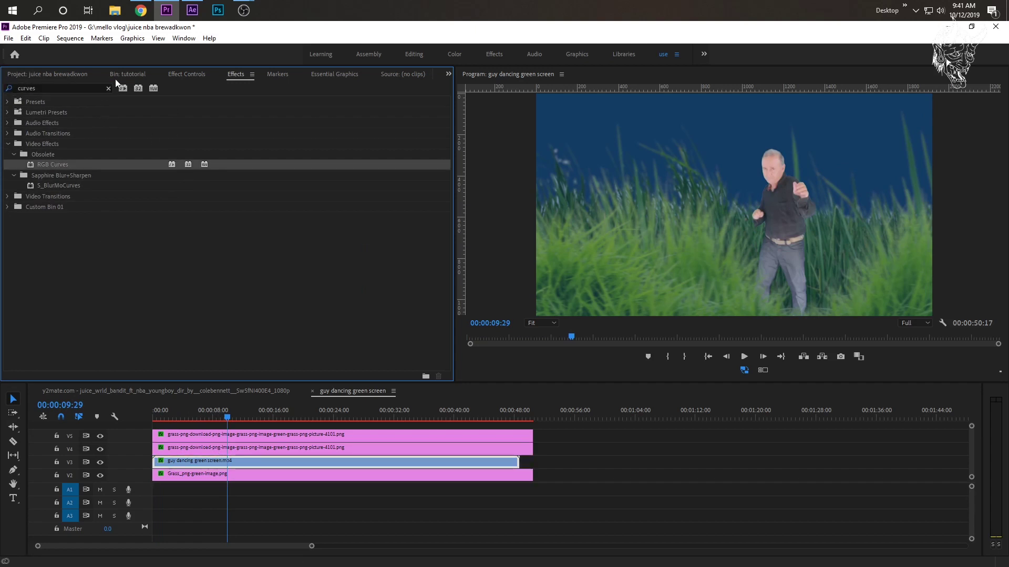
- Add two points to the RGB Curves Master curve, pull both below the diagonal to darken the dancer, and play back the composite
key(shift+5)
scroll(137, 337, down, 5)
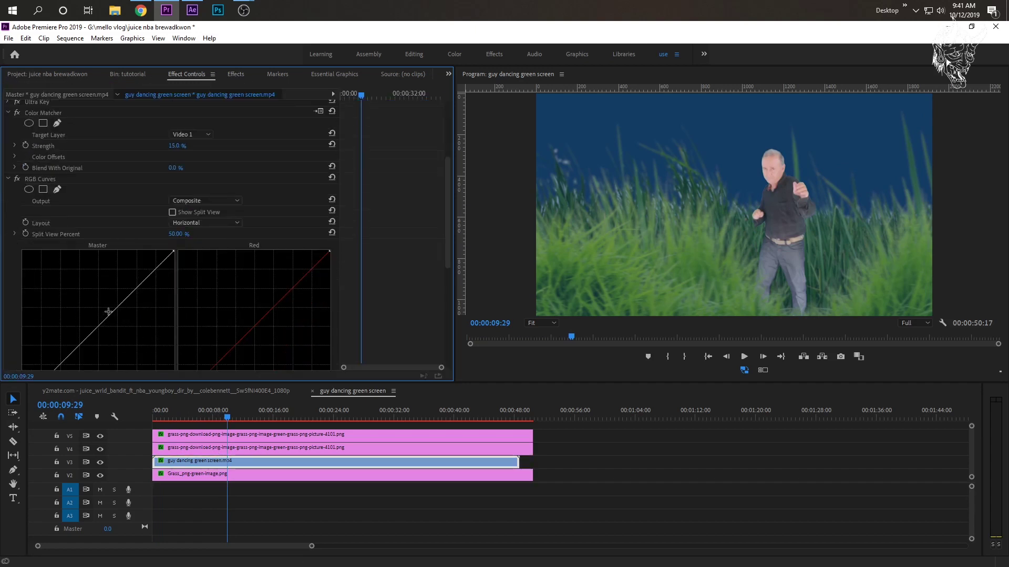
click(144, 280)
scroll(74, 325, up, 2)
click(68, 298)
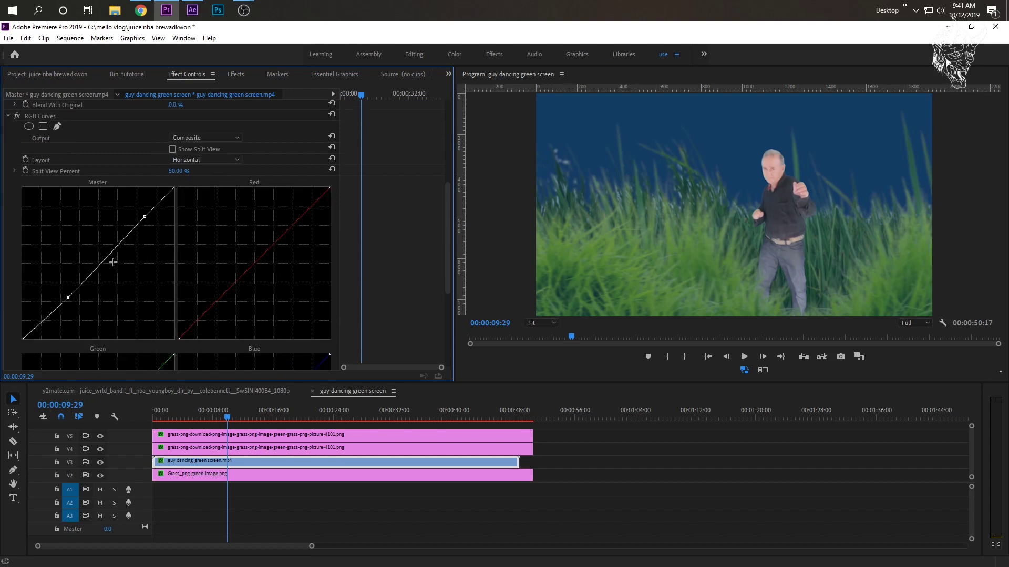
drag(145, 217, 130, 216)
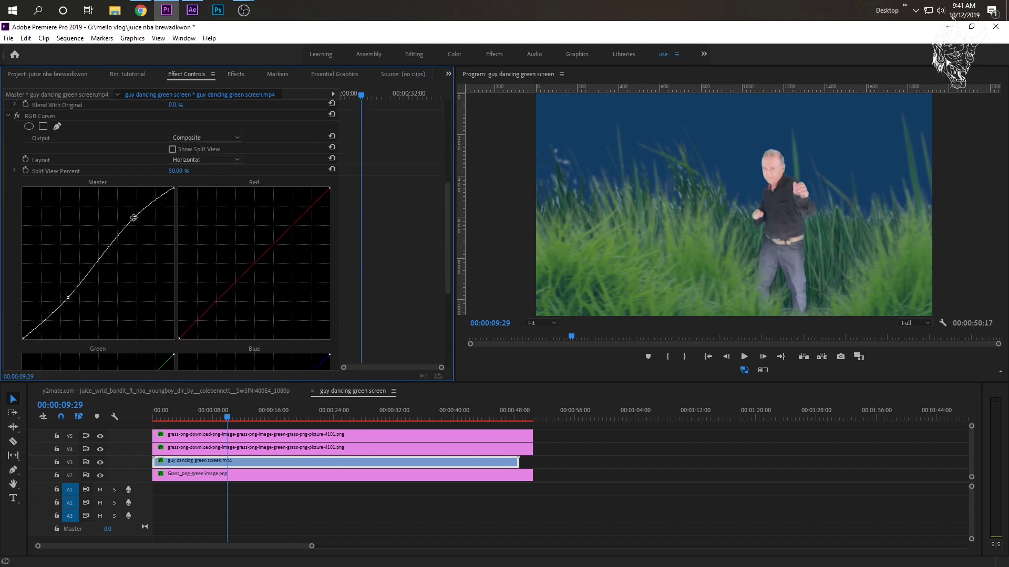
drag(74, 294, 77, 304)
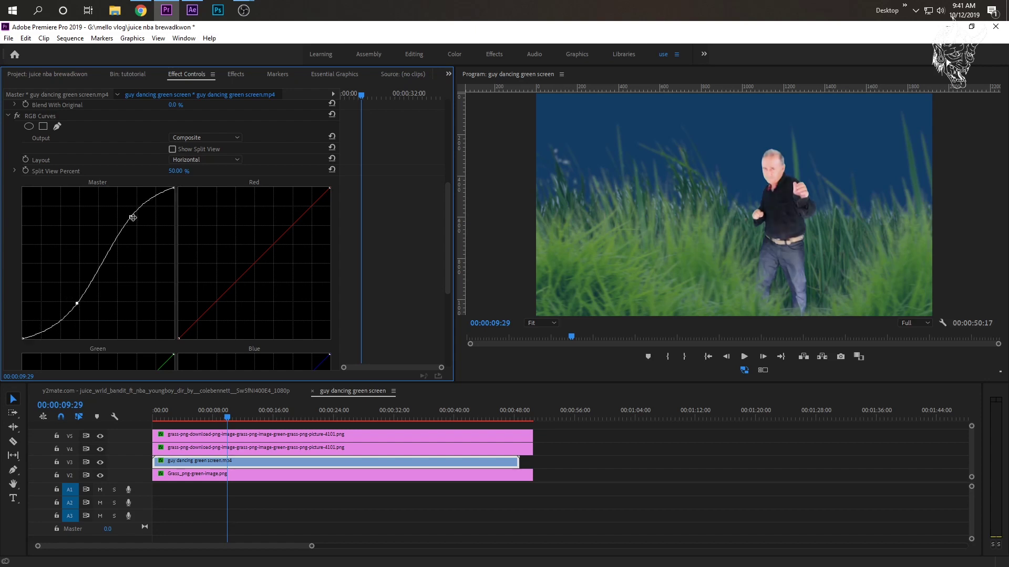
drag(130, 217, 143, 233)
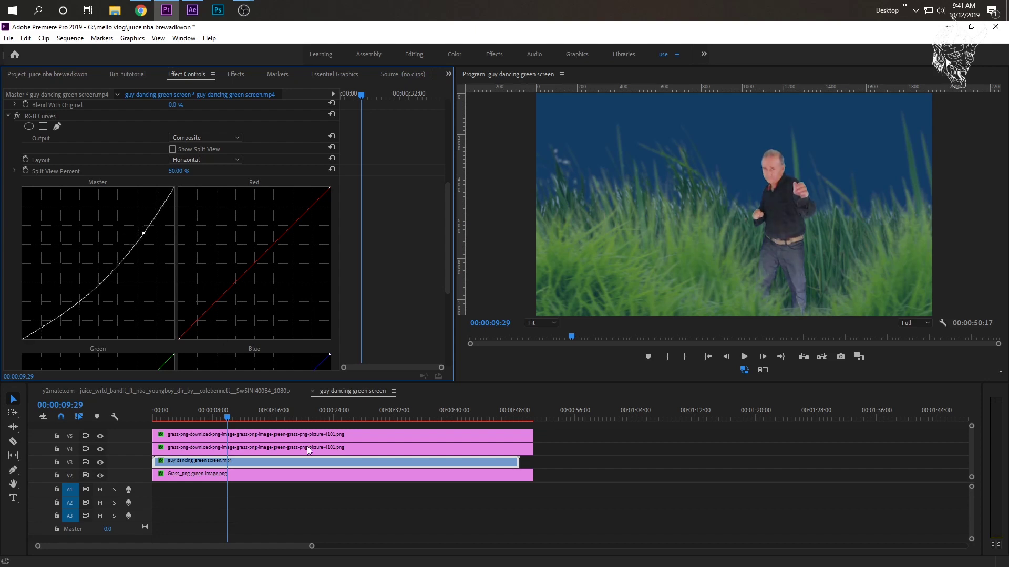
drag(225, 411, 303, 413)
key(space)
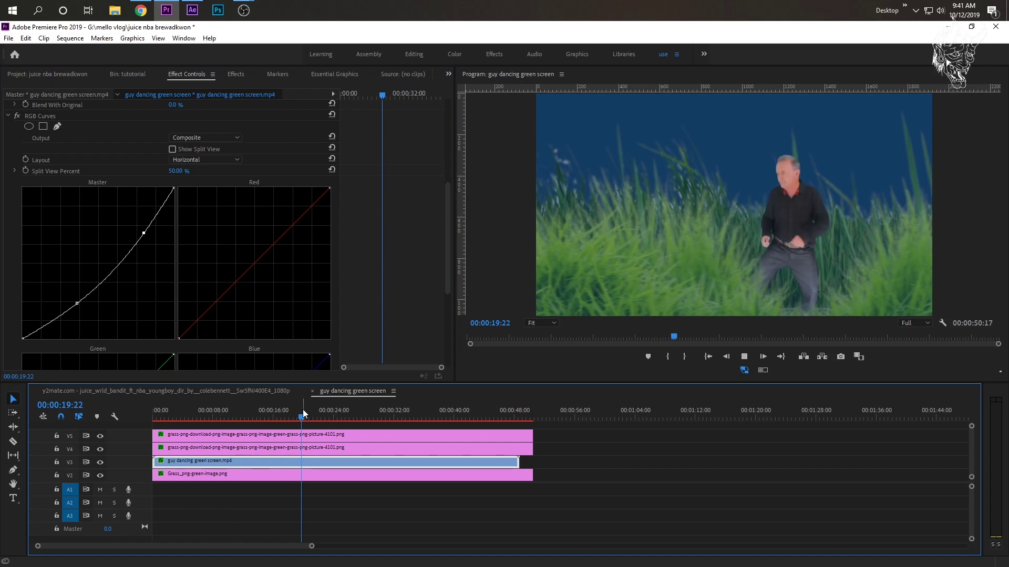
click(151, 416)
key(space)
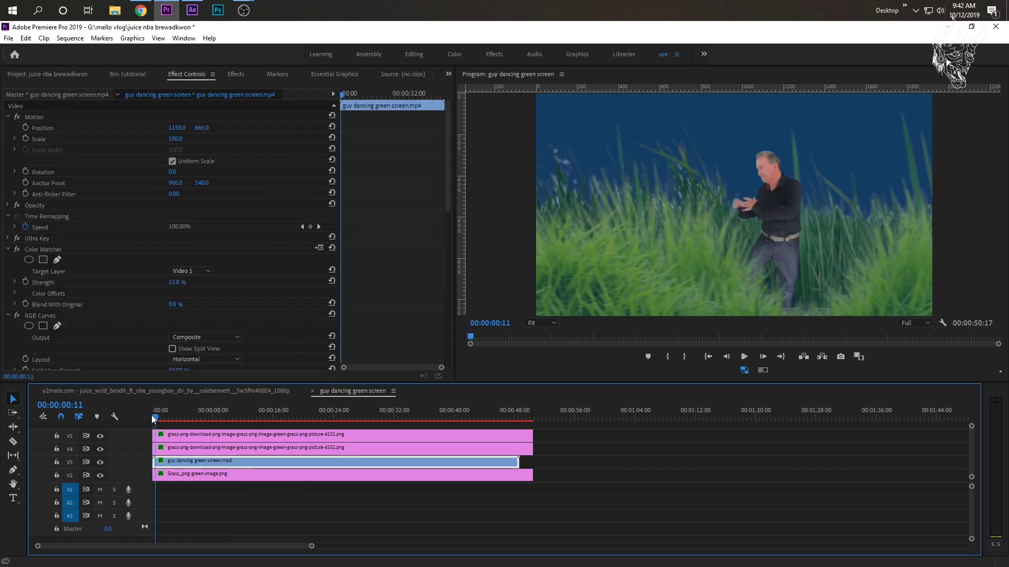
- Nest all the clips in the timeline into one sequence, keeping the suggested name
scroll(274, 427, down, 1)
drag(544, 478, 174, 420)
right_click(212, 449)
click(251, 334)
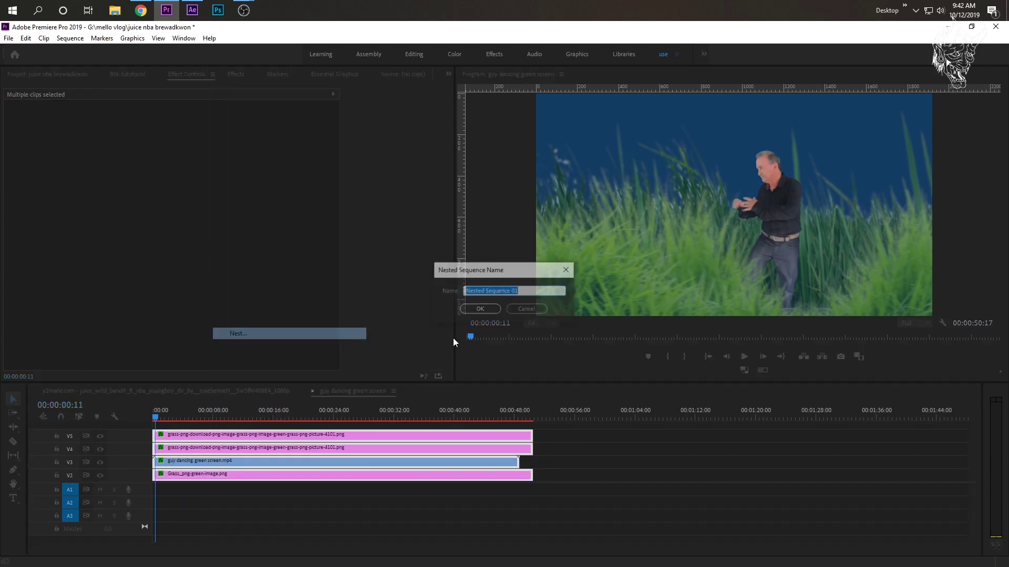
click(480, 309)
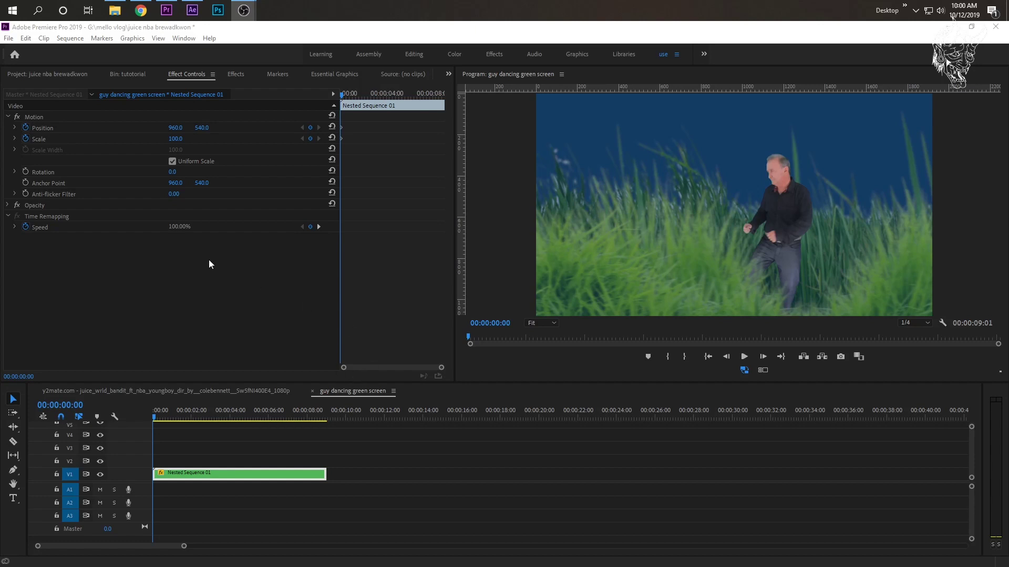
- At 00:00:01:02, keyframe the nested sequence's Scale at 174 and its Position at 691, 630 to zoom in on the dancer
click(177, 529)
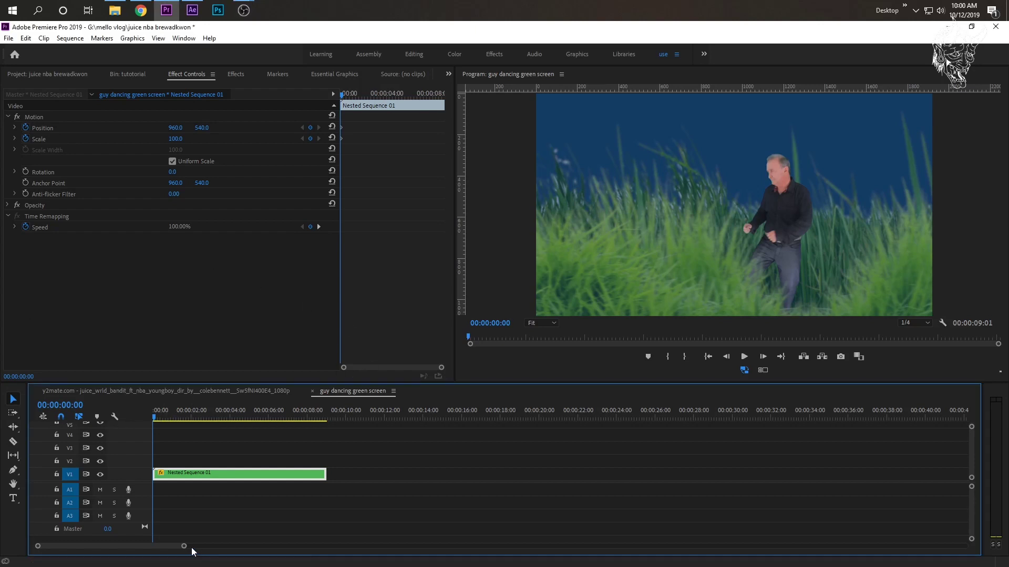
drag(185, 547, 165, 548)
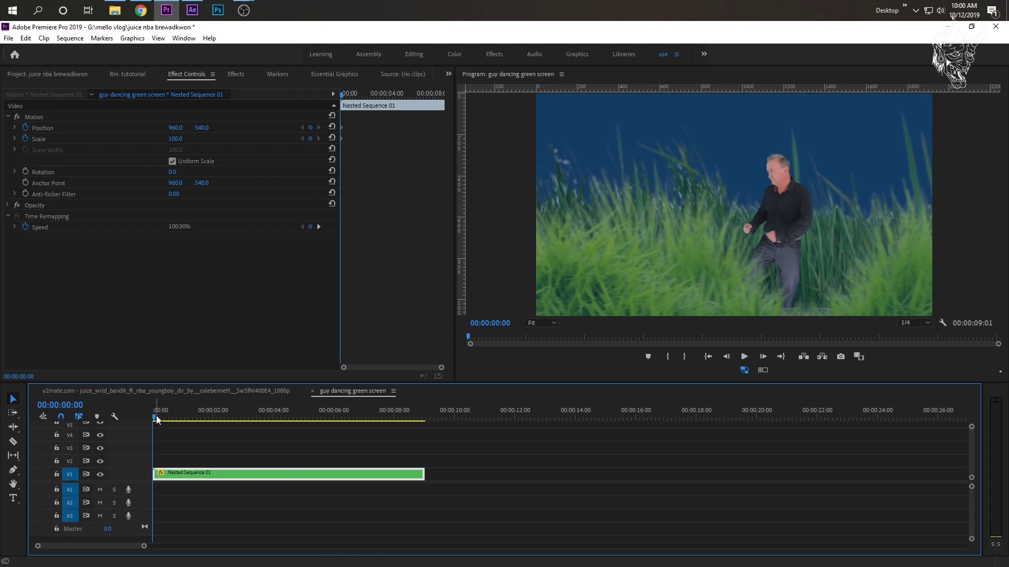
drag(156, 416, 187, 415)
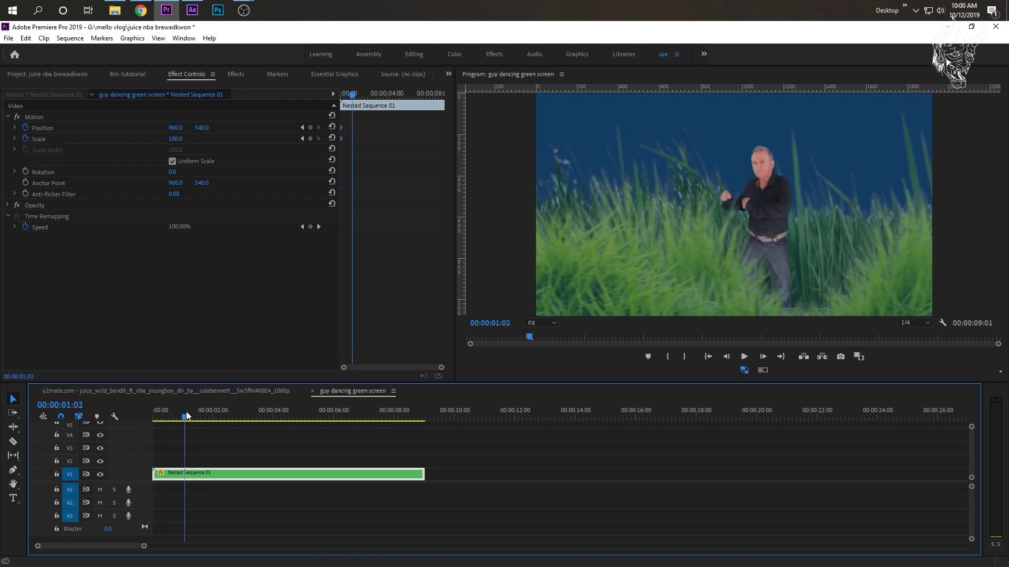
drag(175, 139, 142, 128)
drag(211, 129, 226, 128)
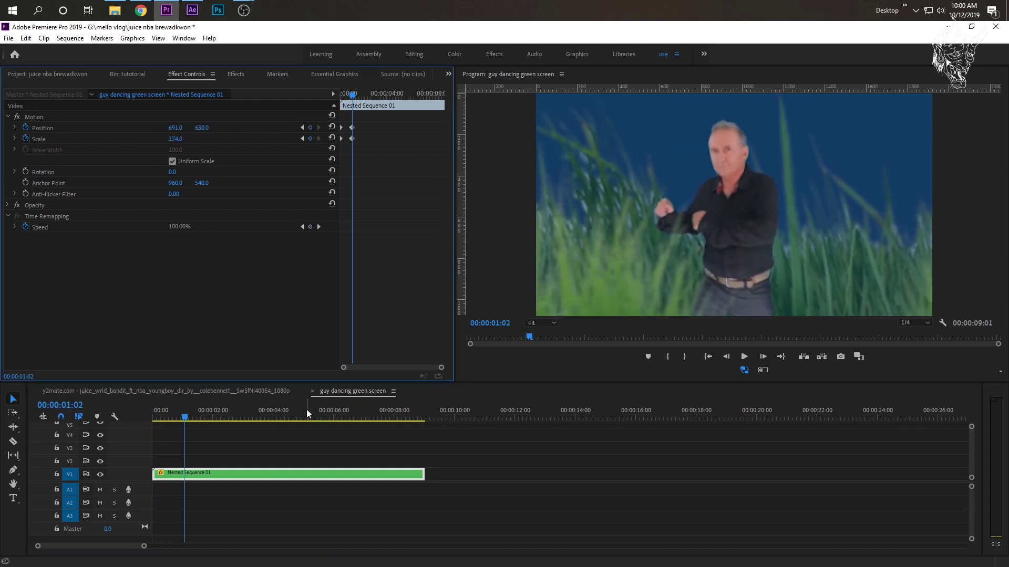
- At 00:00:01:29, reset the nested sequence's Scale and Position to their defaults, and play the zoom from the start
drag(185, 413, 212, 409)
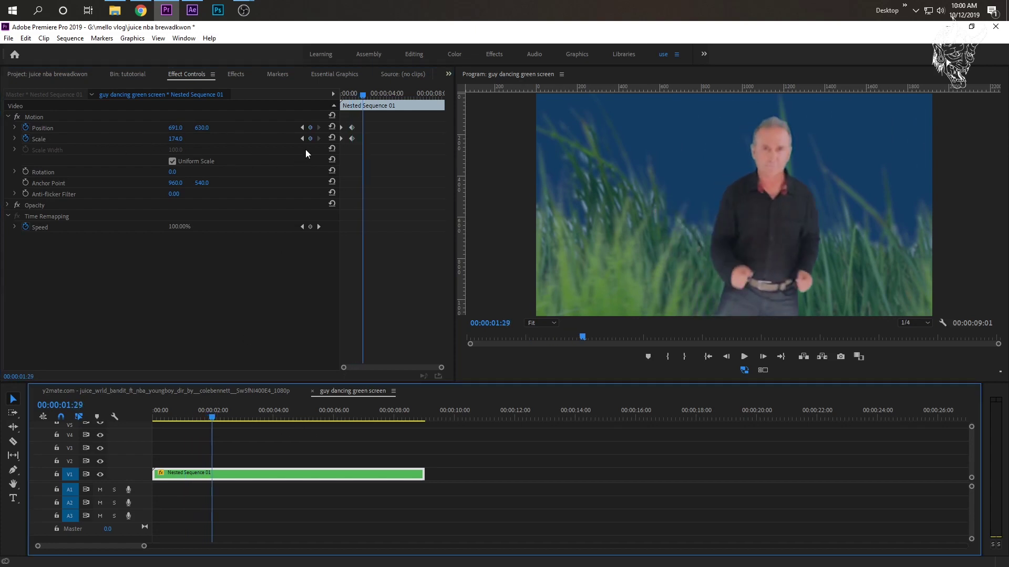
click(331, 138)
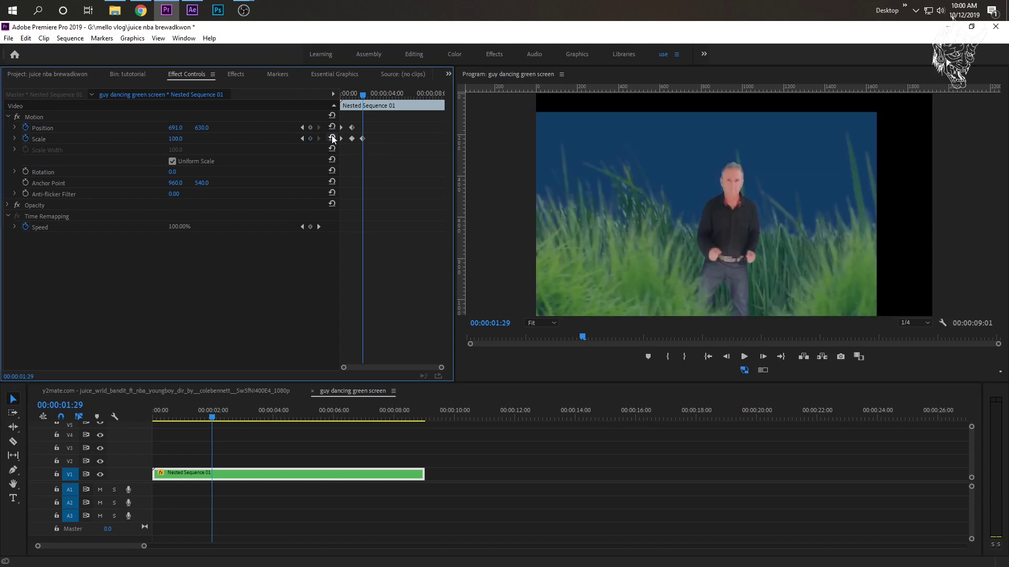
click(332, 127)
click(154, 410)
key(space)
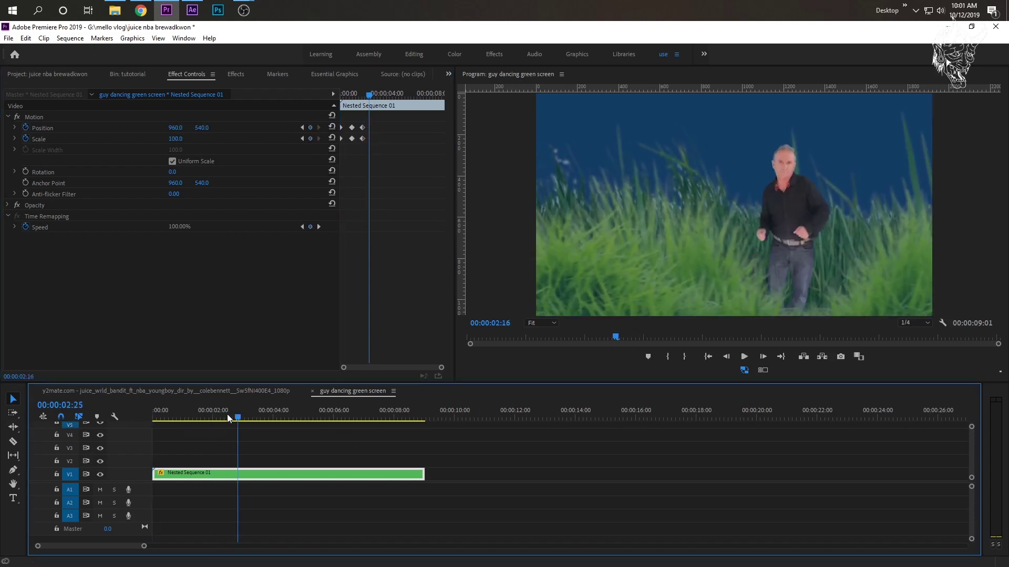
- Mark an out point at about 00:00:02:04, render the range up to it, and replay it from the start
key(space)
key(o)
click(70, 39)
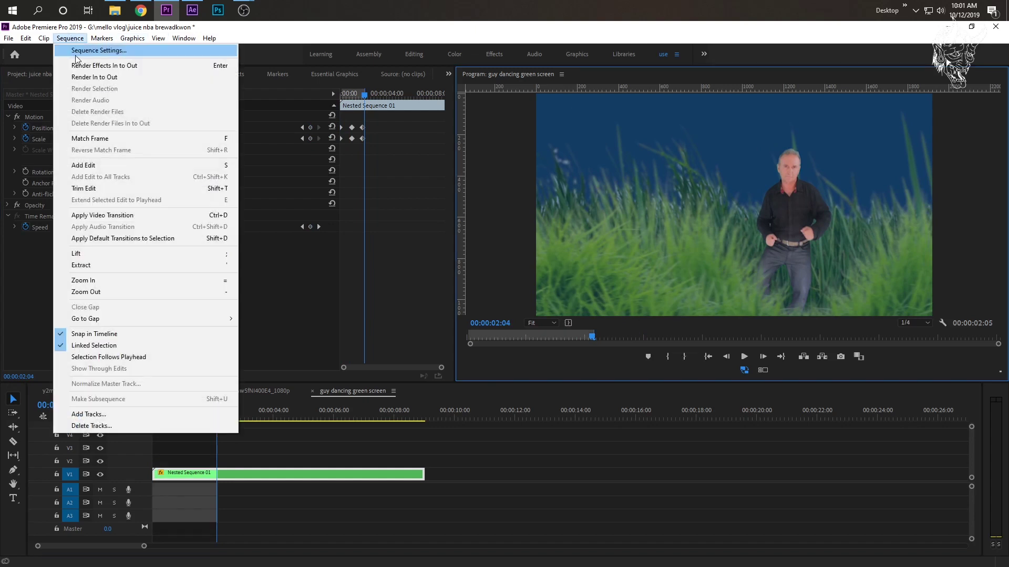
click(86, 48)
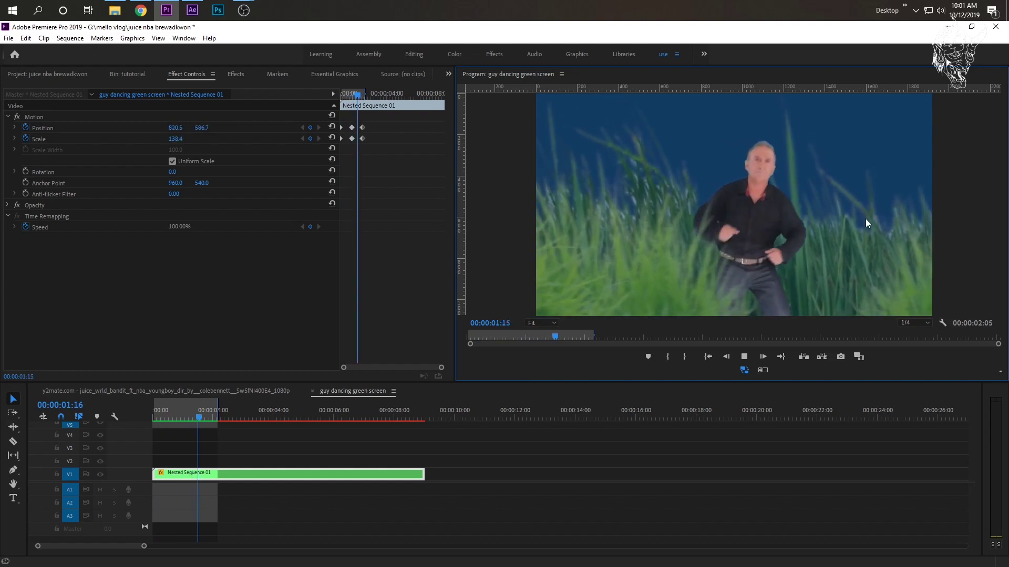
click(134, 418)
key(space)
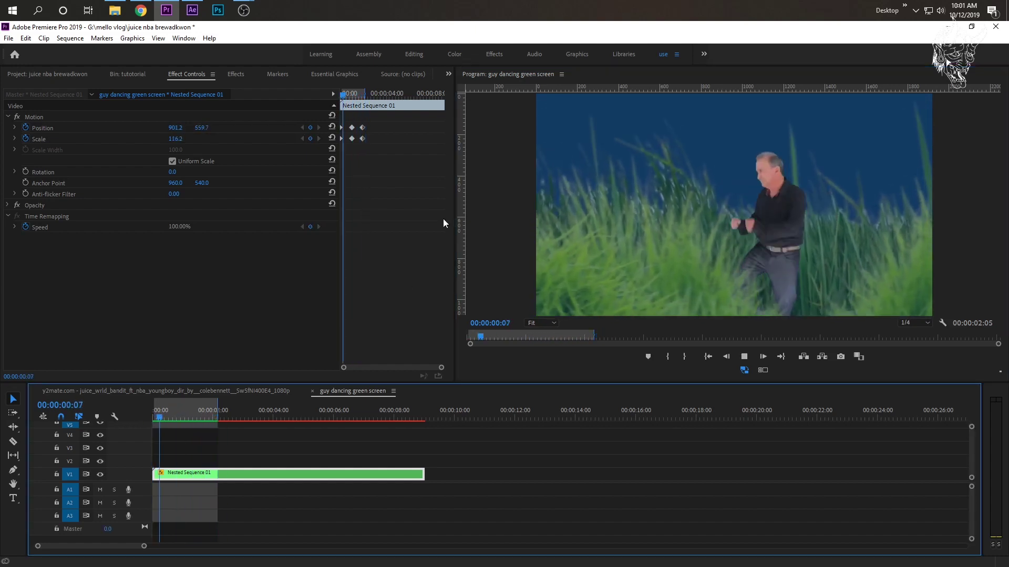
- Set the middle Position and Scale keyframes near 1 second to Auto Bezier interpolation
click(353, 98)
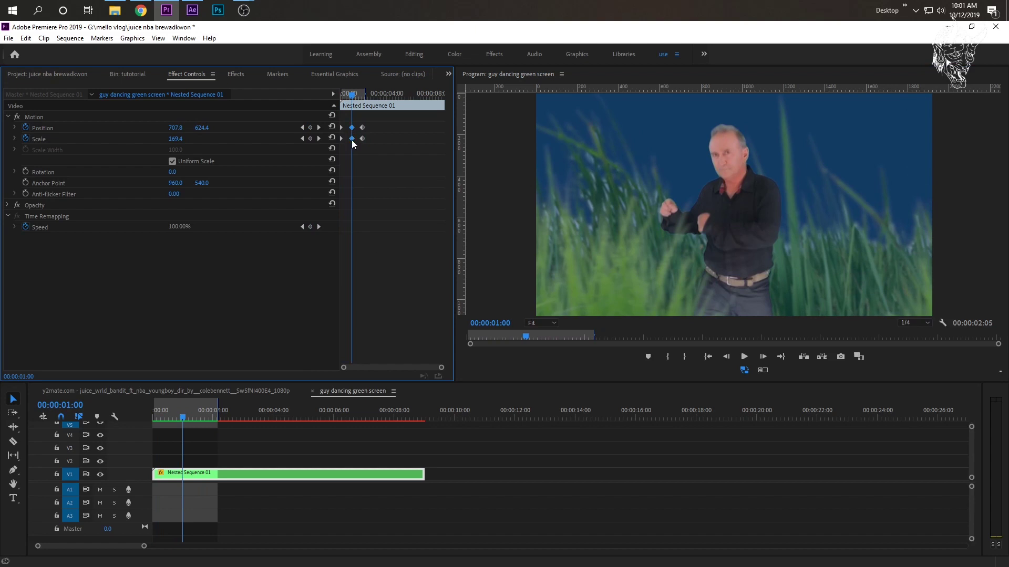
right_click(352, 139)
mouse_move(399, 225)
click(497, 250)
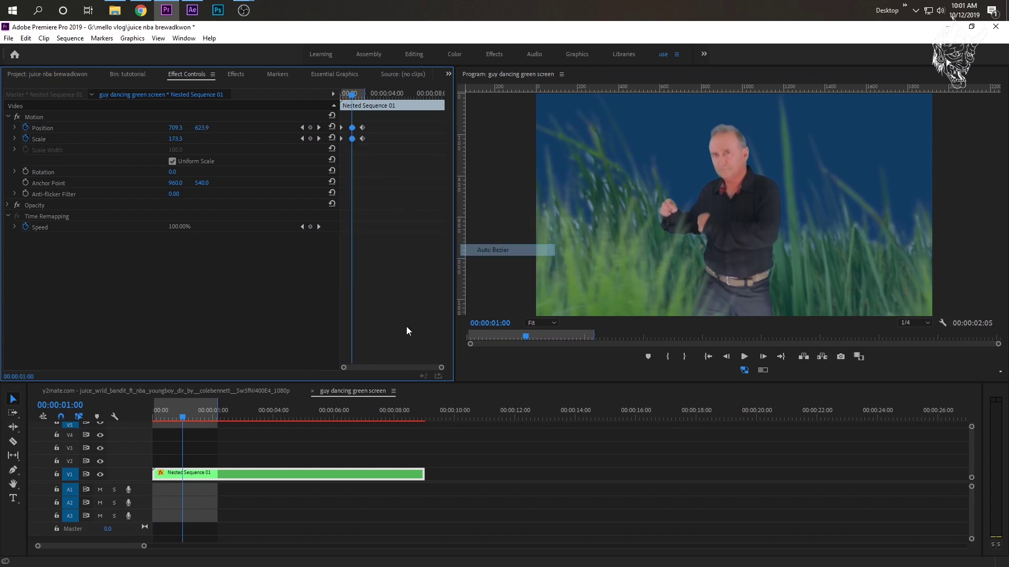
- Render the marked range again with Render In to Out, and play back the smoothed zoom
click(151, 417)
click(69, 38)
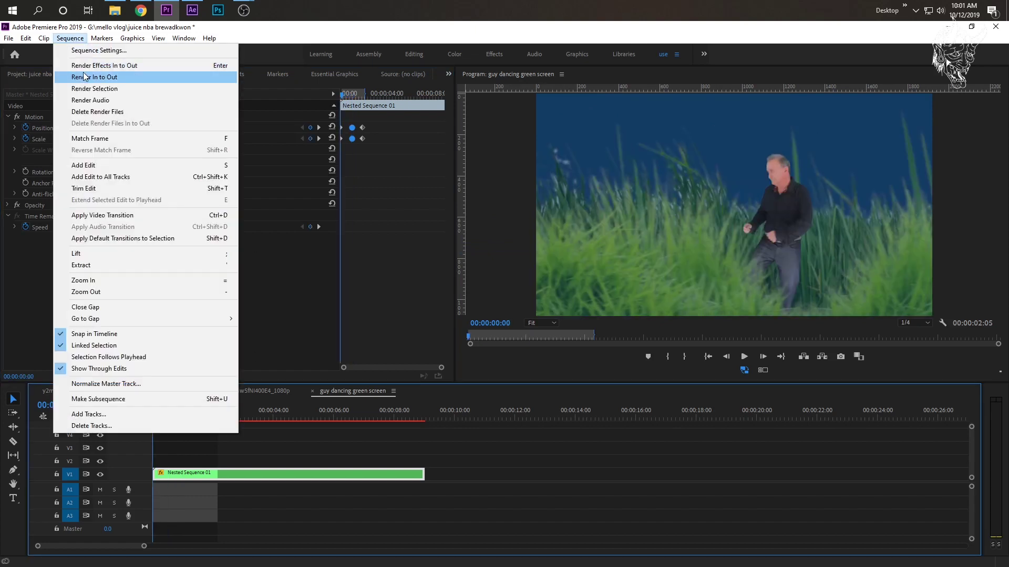
click(84, 76)
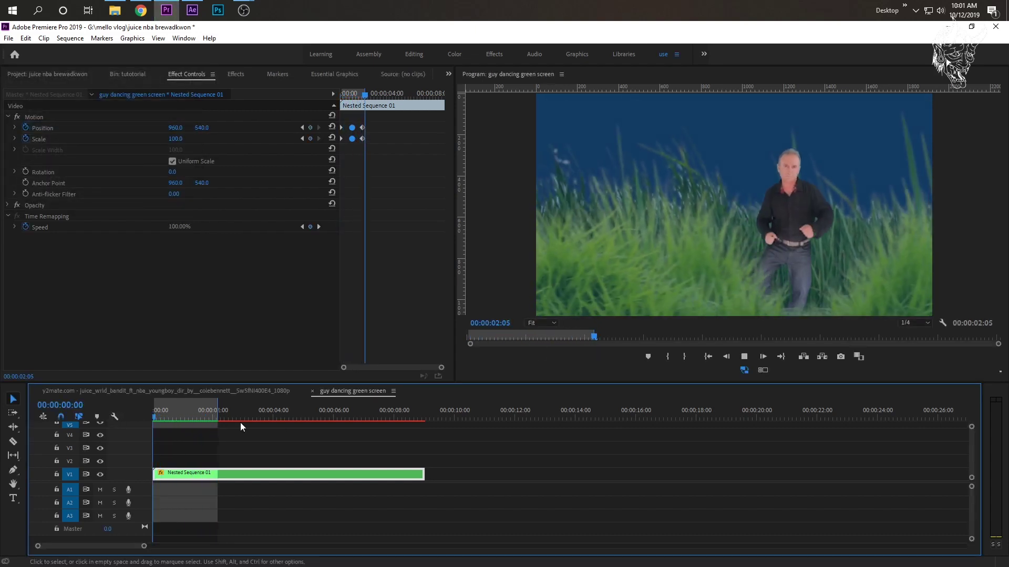
click(742, 357)
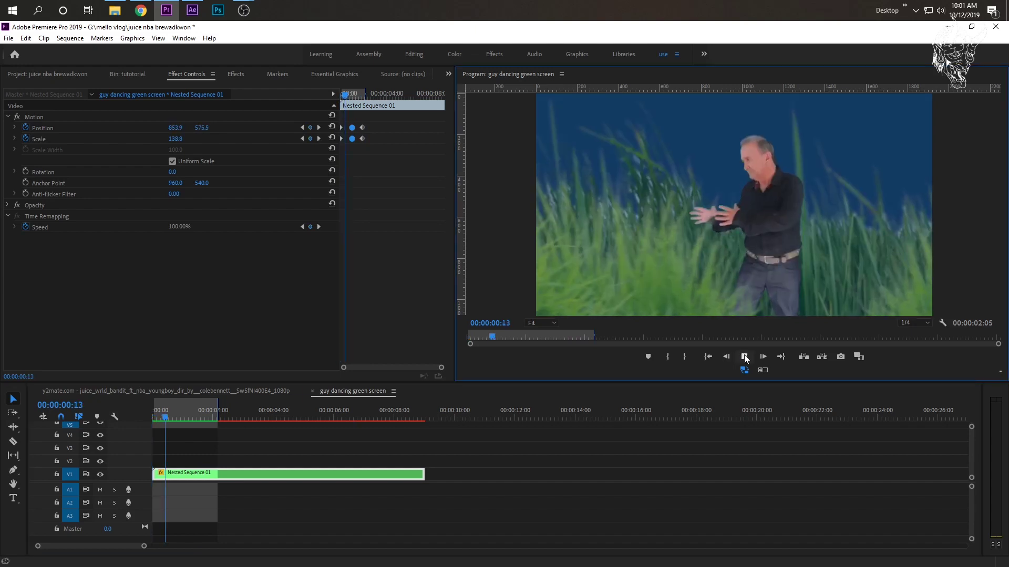
click(745, 357)
click(745, 357)
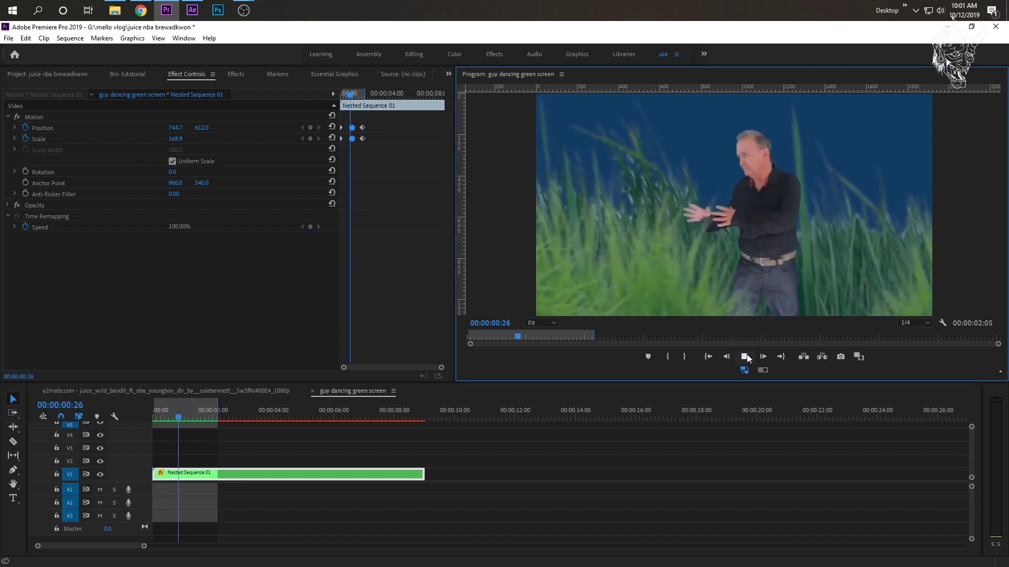
click(745, 357)
drag(198, 417, 158, 420)
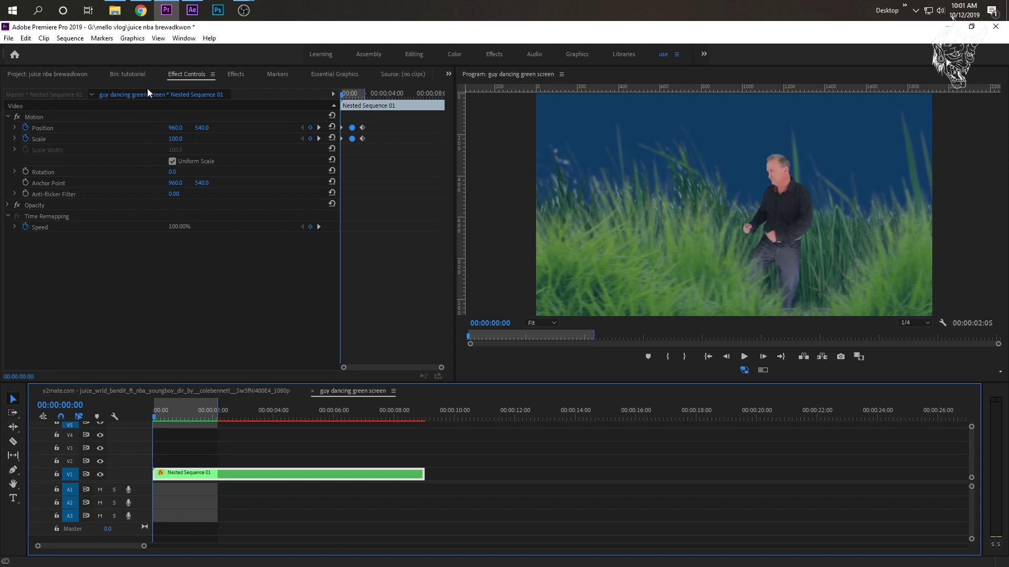
- Find the Edge Blur effect, apply it to the nested sequence, and render the marked range
click(235, 74)
text(blur)
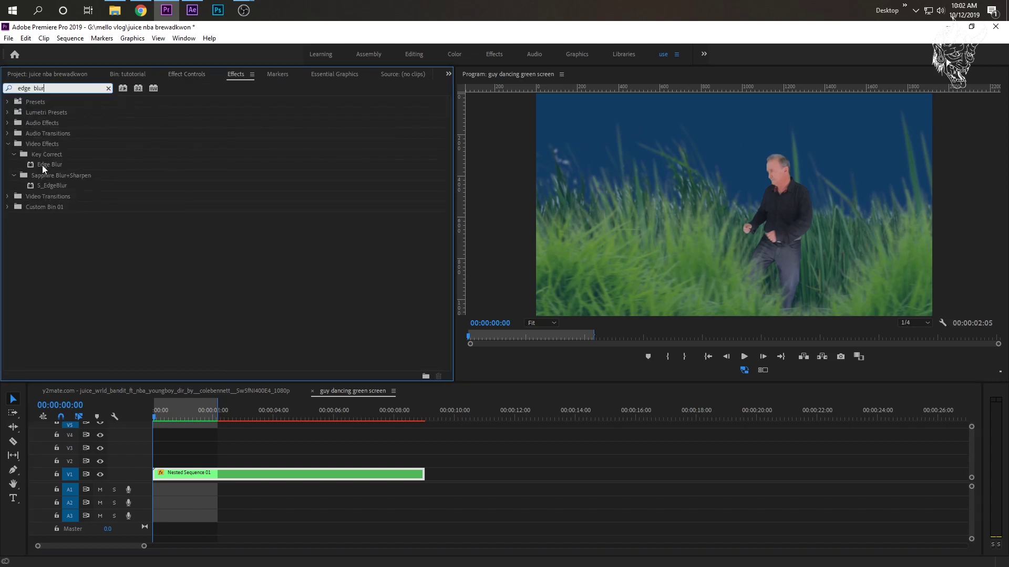
drag(42, 165, 157, 471)
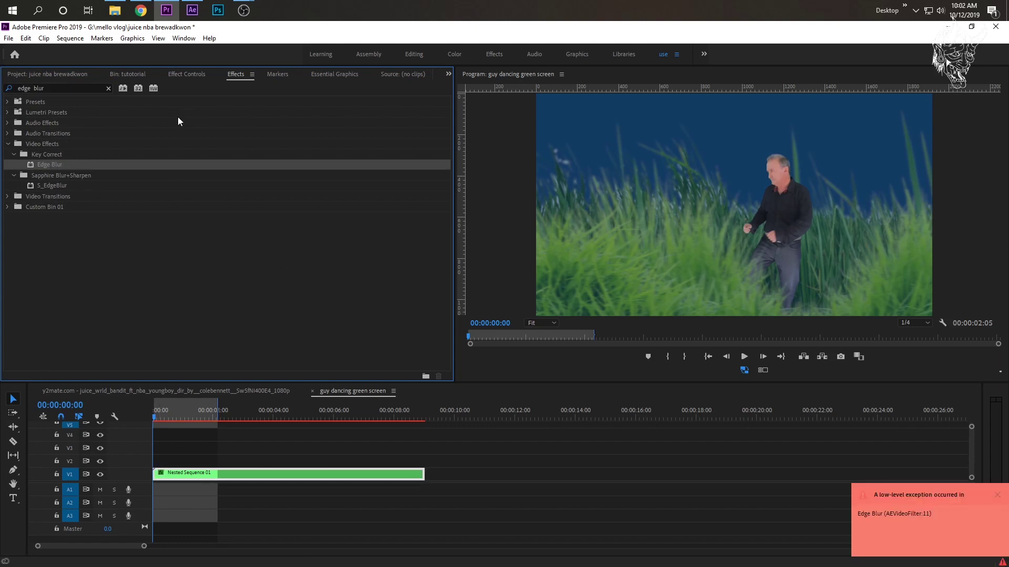
key(Return)
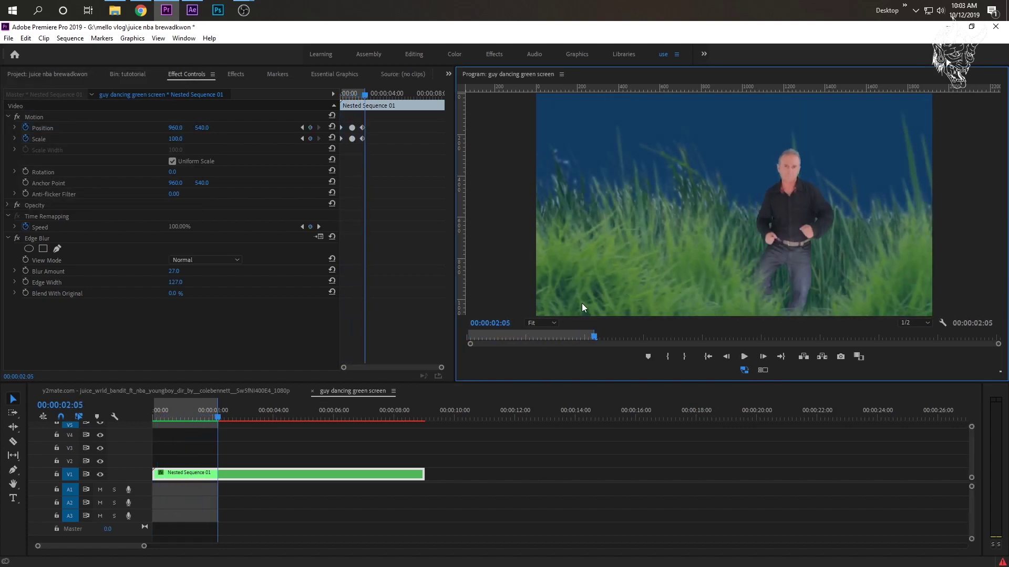
- Play back the edge-blurred nested sequence from the start through the zoom at about 1 second
click(198, 410)
click(744, 356)
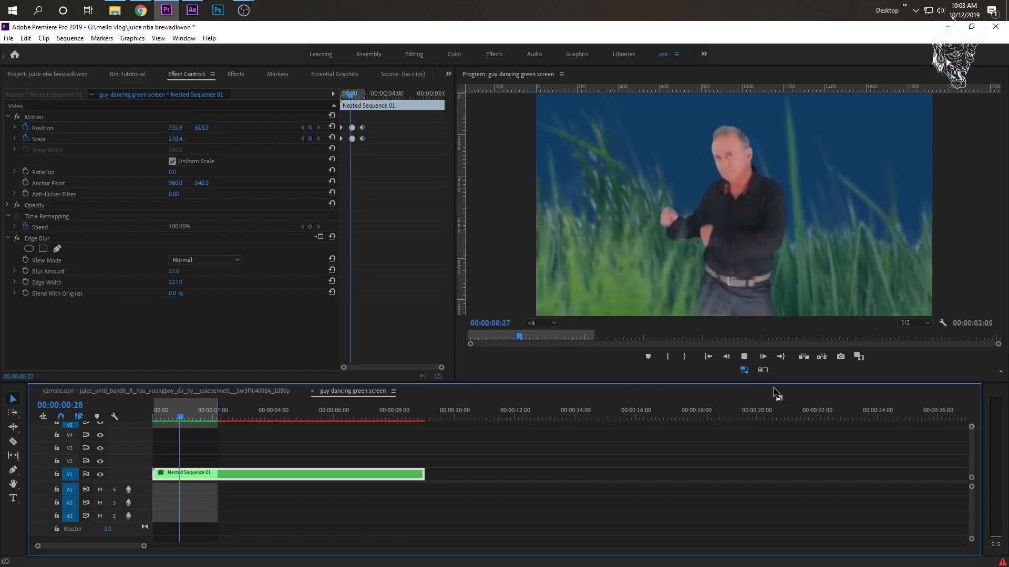
click(745, 361)
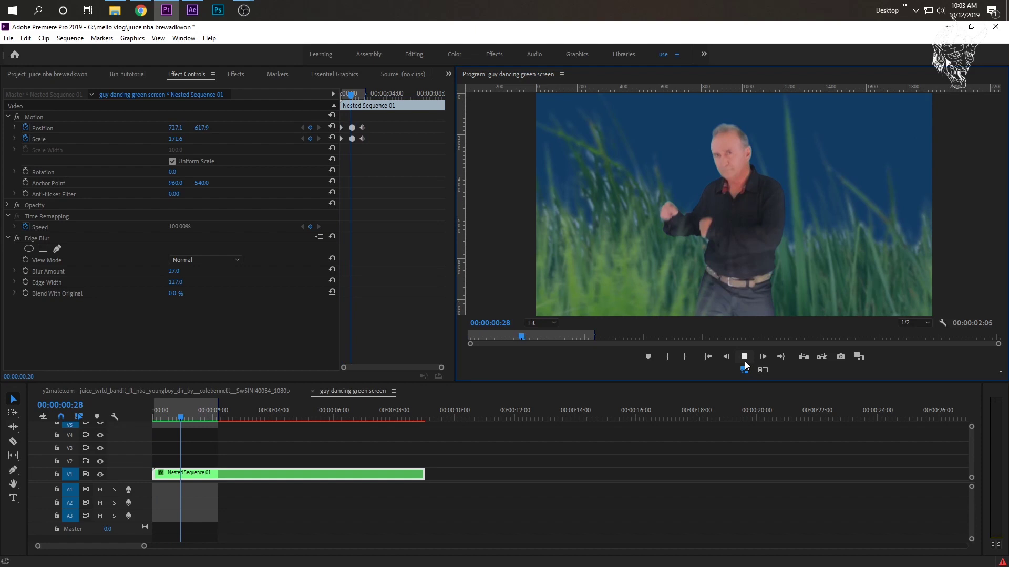
click(159, 409)
key(space)
key(space)
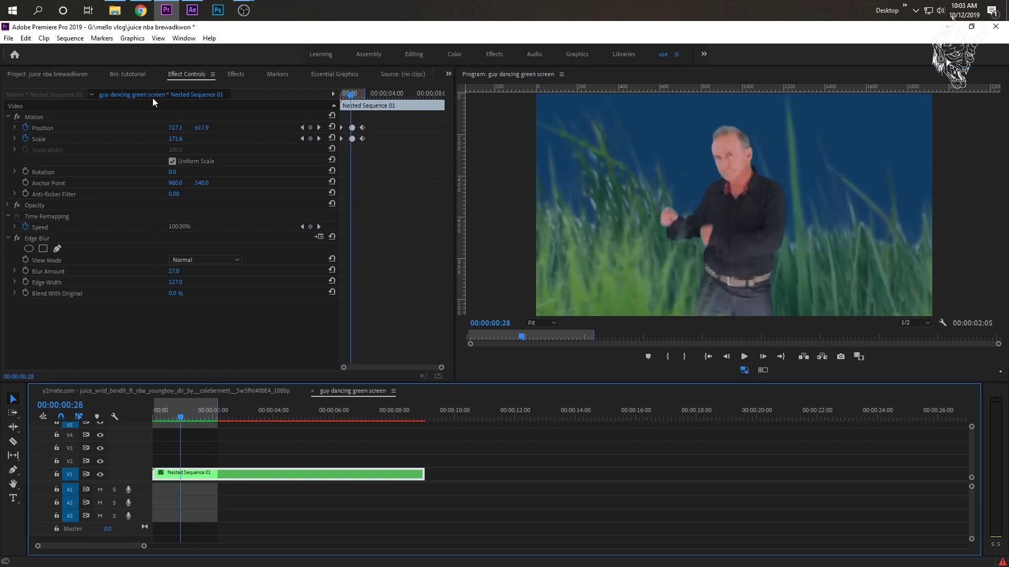
- Search the effects for "chromat" and apply uni.Chromatic Aberration to the nested sequence clip
click(241, 70)
drag(65, 85, 2, 94)
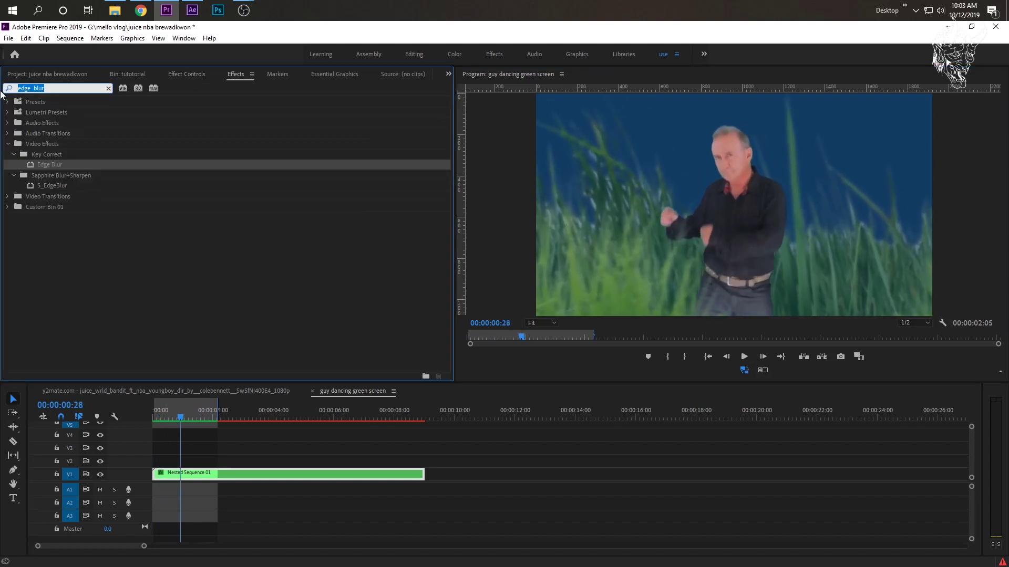
text(chr)
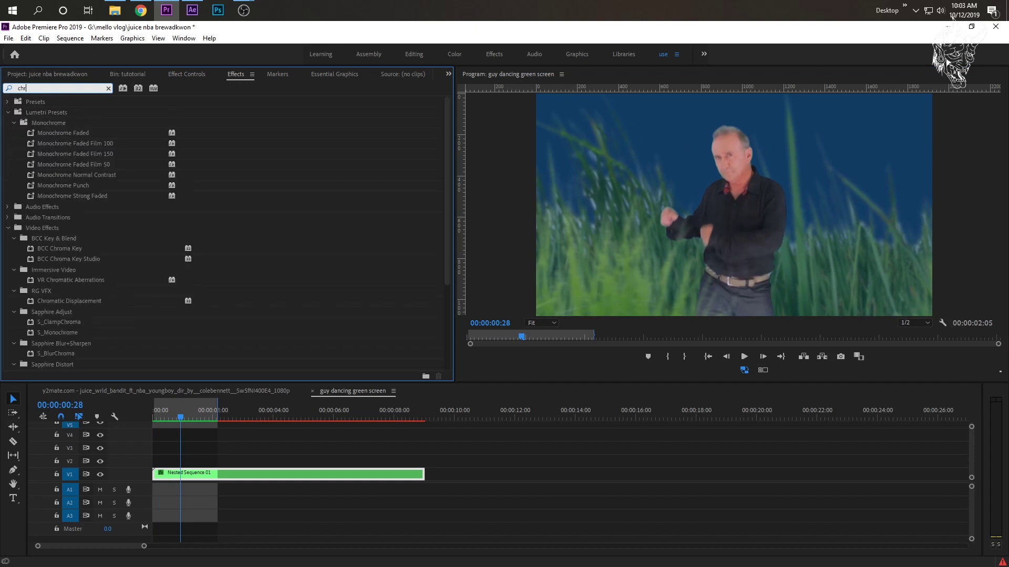
text(omatc)
key(BackSpace)
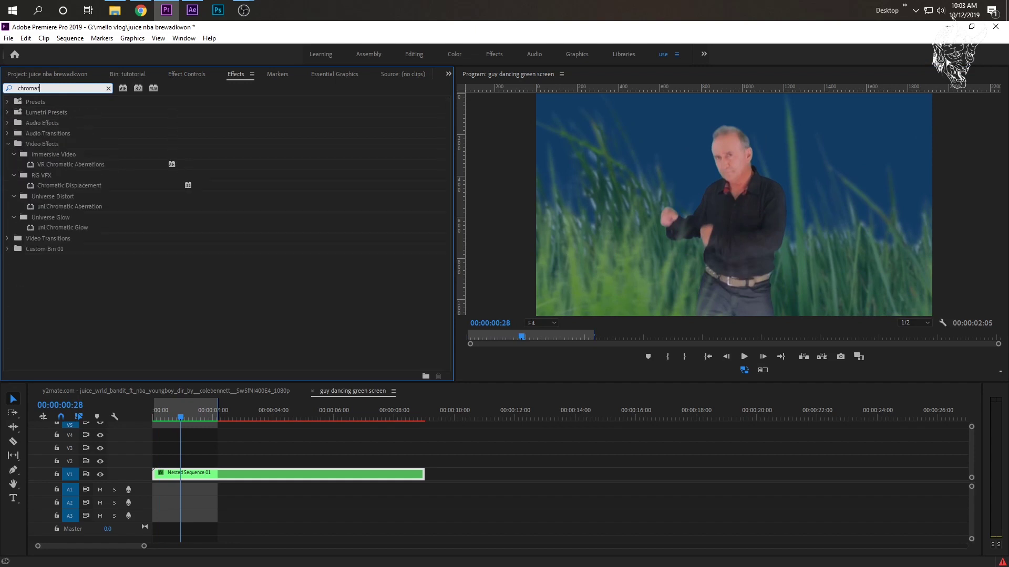
drag(58, 208, 163, 471)
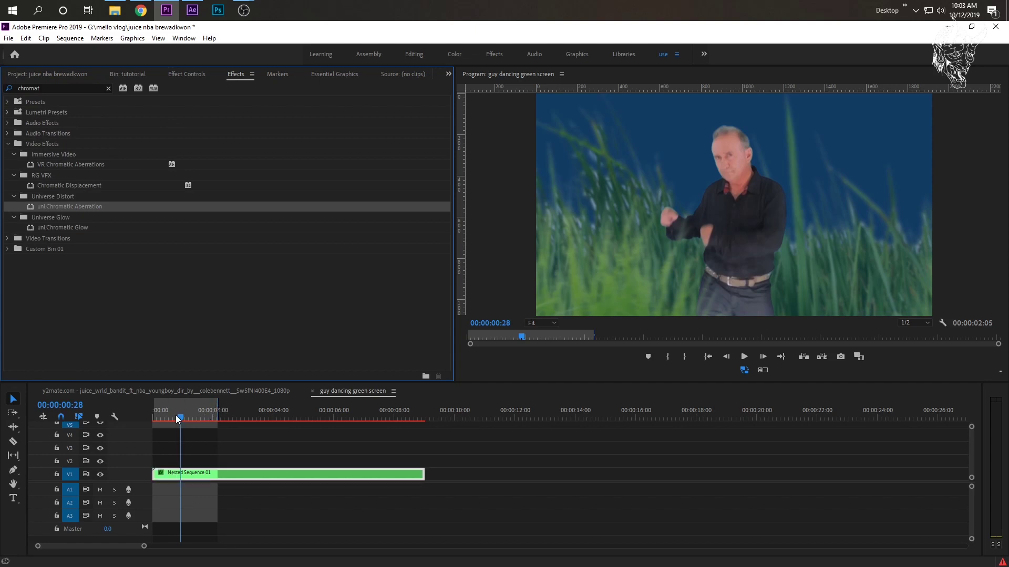
- Preview the aberration at frame 9 and set its Lens Texture option to None
click(159, 417)
drag(159, 417, 162, 417)
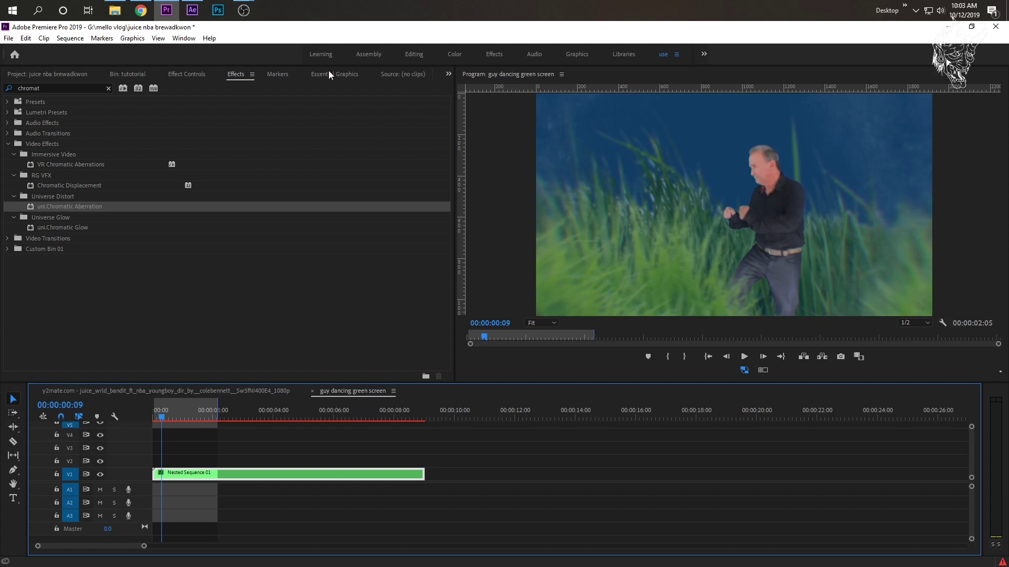
click(186, 75)
scroll(93, 273, down, 2)
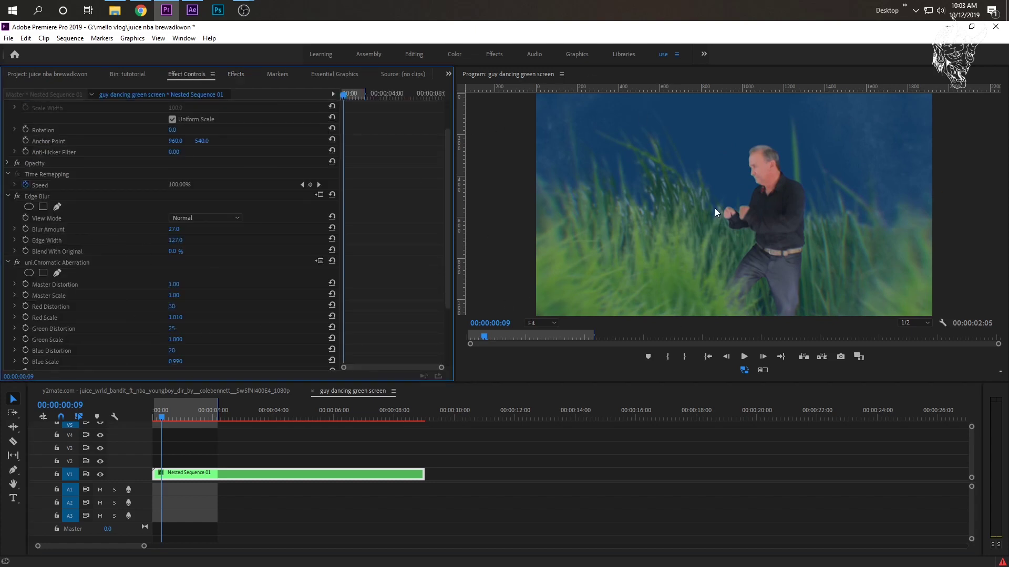
scroll(126, 338, down, 3)
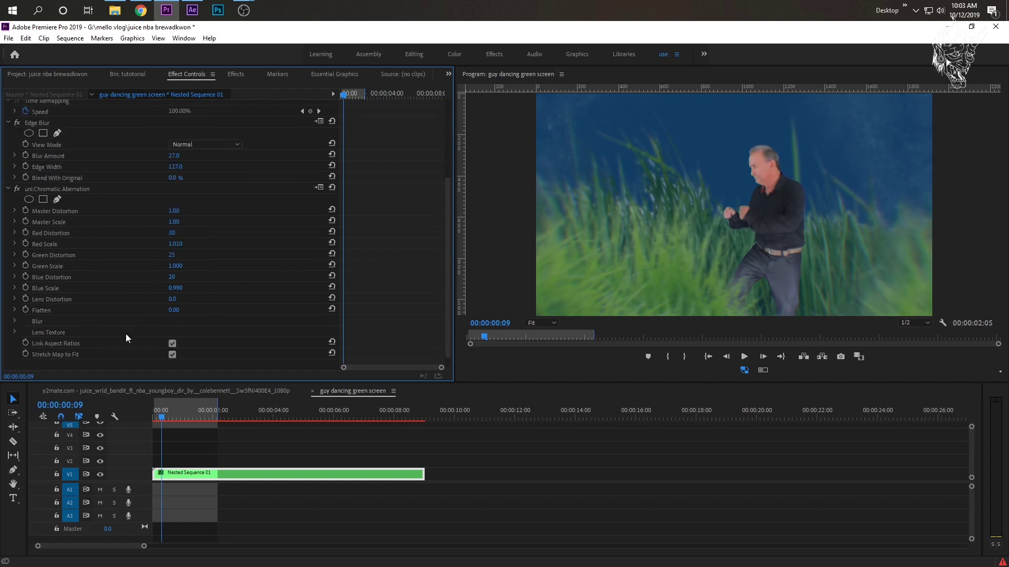
click(15, 332)
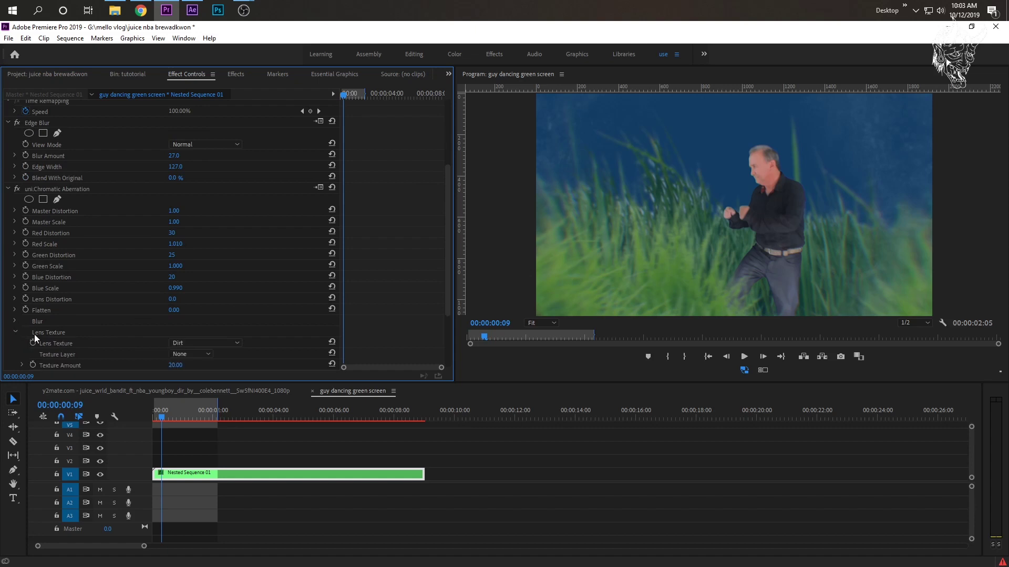
click(179, 342)
click(244, 362)
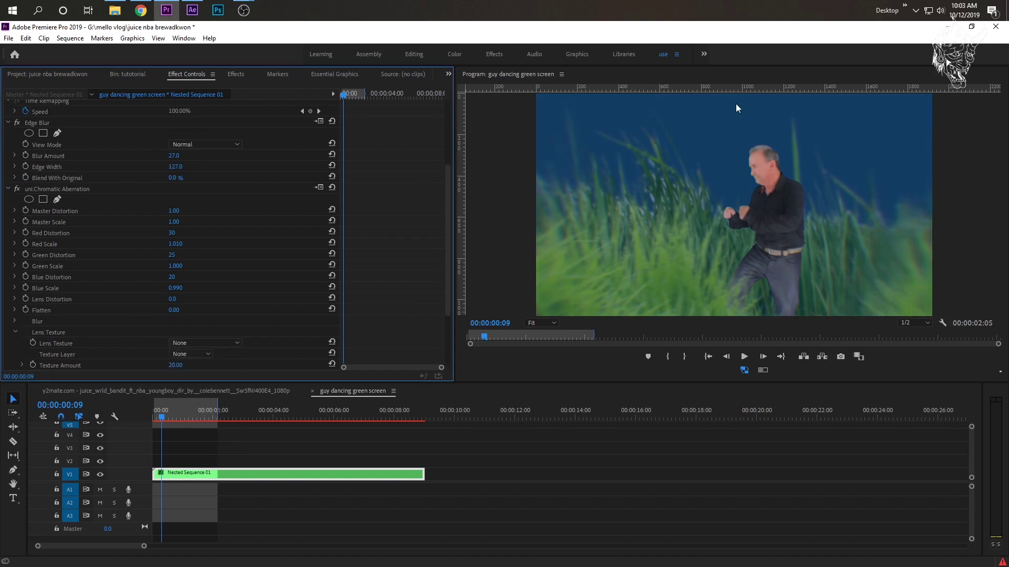
- Play back the nested clip from the start with the chromatic aberration, and save the project
drag(157, 417, 113, 417)
click(744, 356)
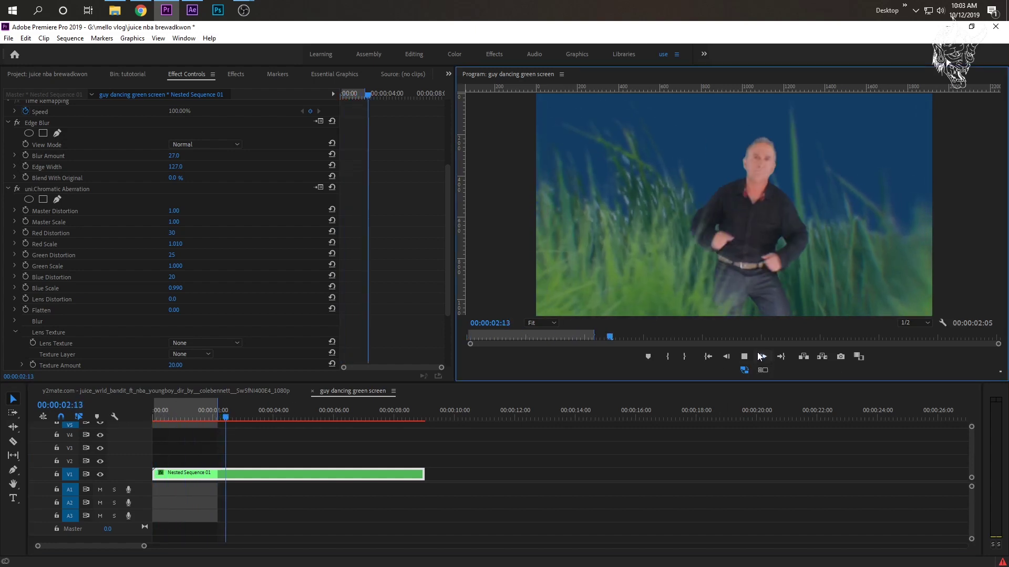
click(188, 417)
key(ctrl+s)
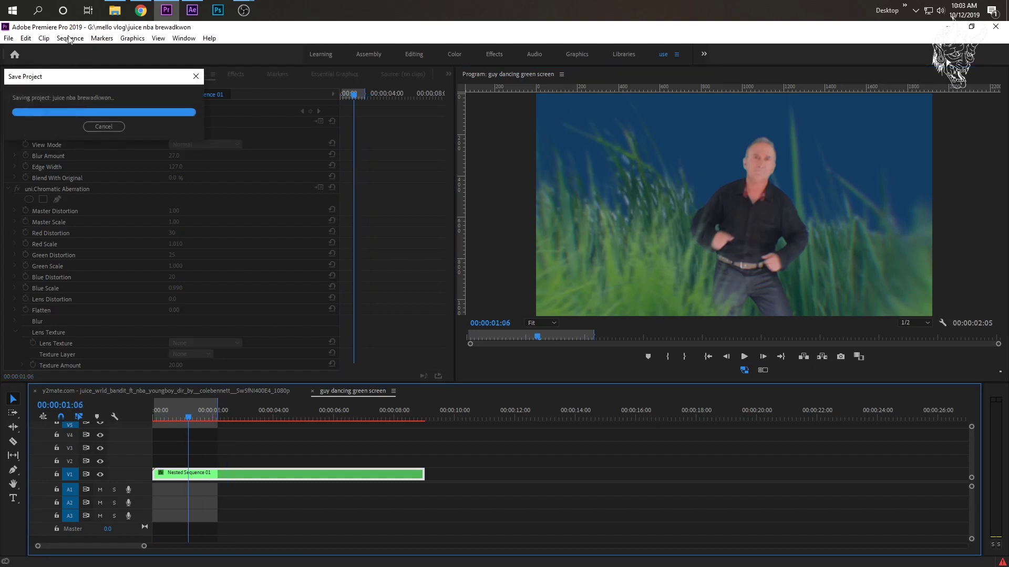
- Render the marked range with the chromatic aberration applied and play back the rendered result
click(70, 38)
click(88, 78)
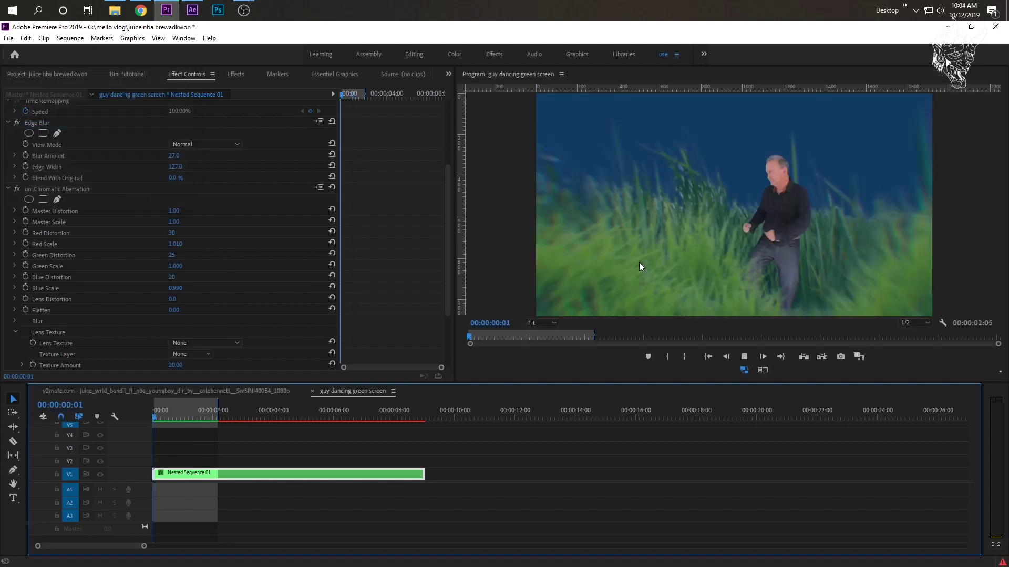
key(space)
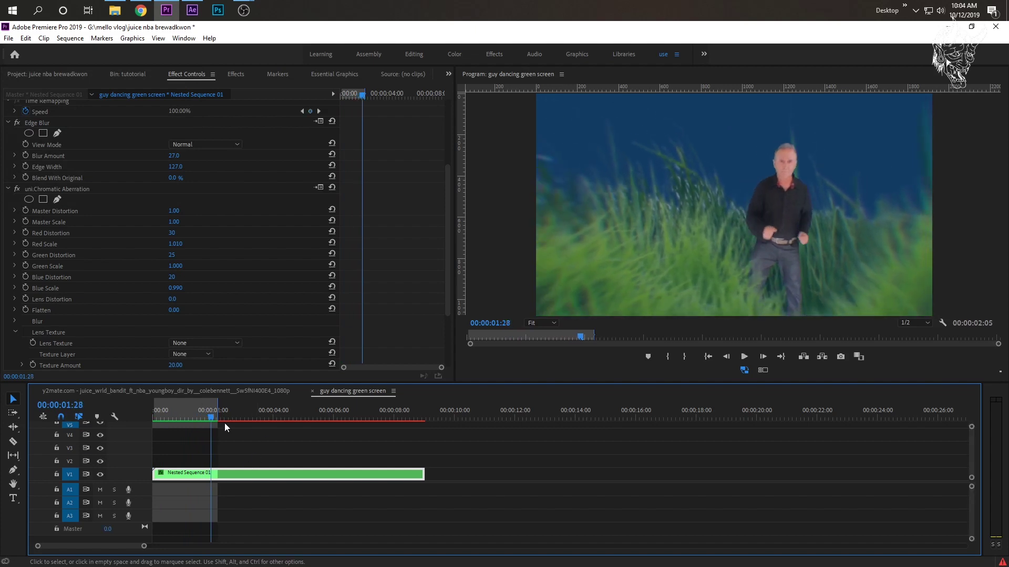
- Open Nested Sequence 01 and animate the V5 grass clip's Scale from a keyframe at the start to 135 at 00:00:01:01
double_click(186, 476)
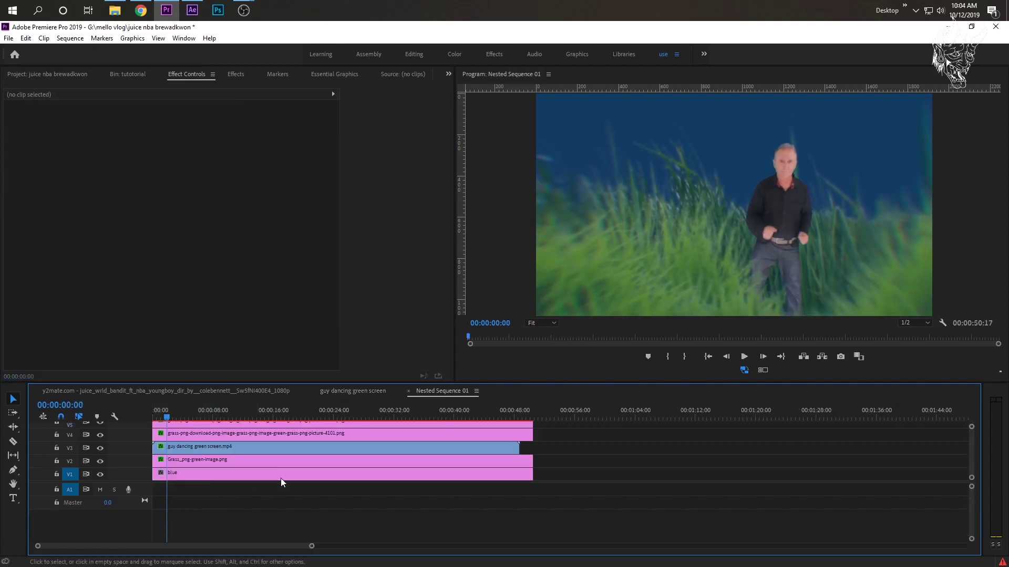
click(179, 434)
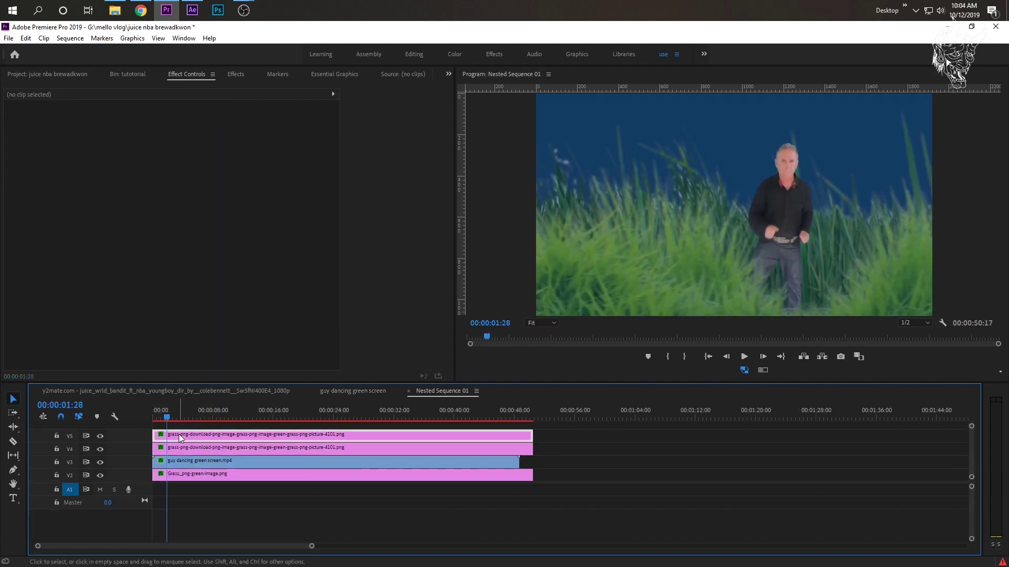
click(153, 413)
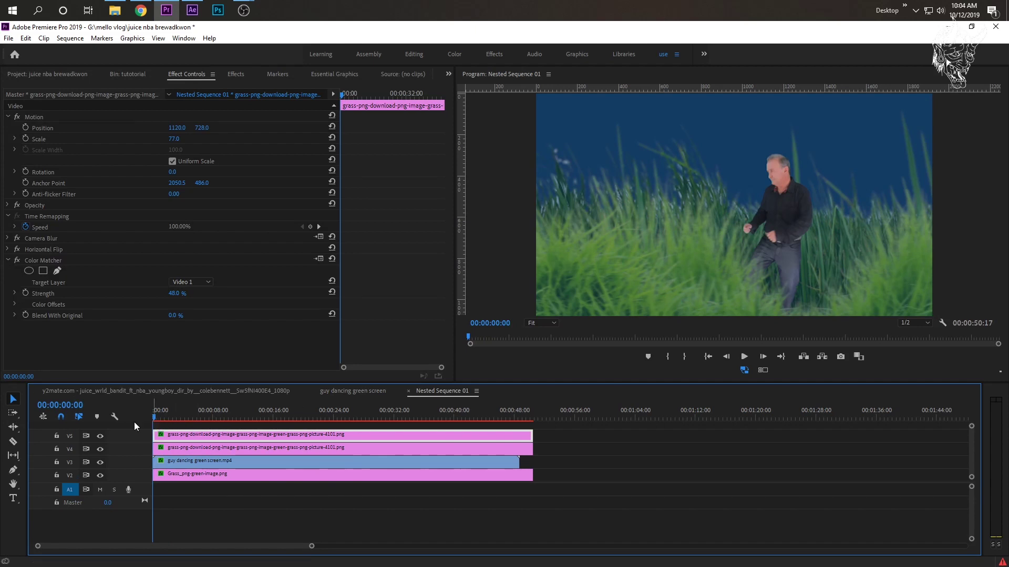
click(25, 139)
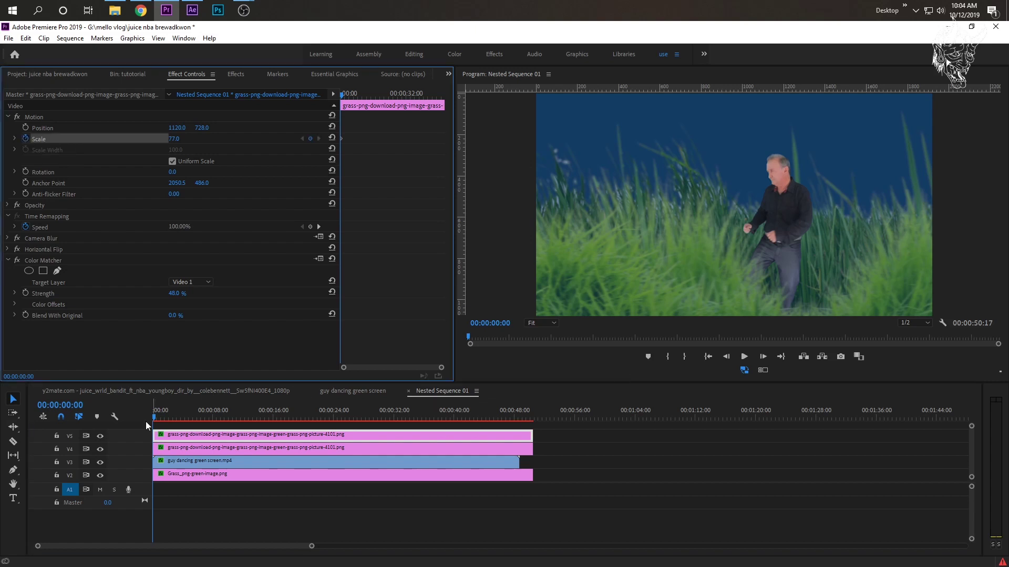
mouse_move(159, 412)
mouse_down()
mouse_move(174, 413)
mouse_move(153, 411)
mouse_move(162, 411)
mouse_up()
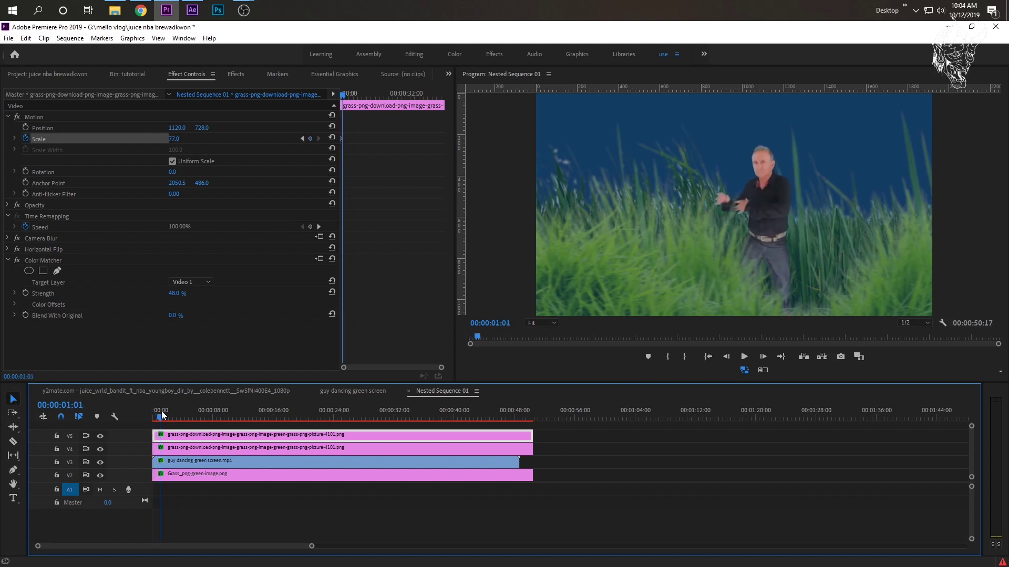
drag(178, 143, 184, 139)
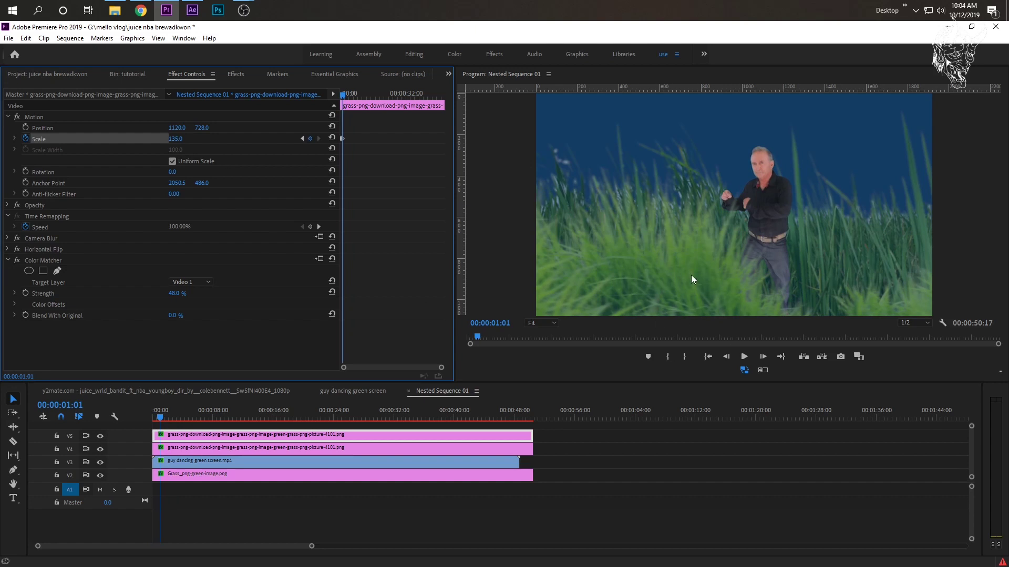
- Animate the V4 grass clip's Scale from a keyframe at the start to 117 at 00:00:01:06
click(176, 449)
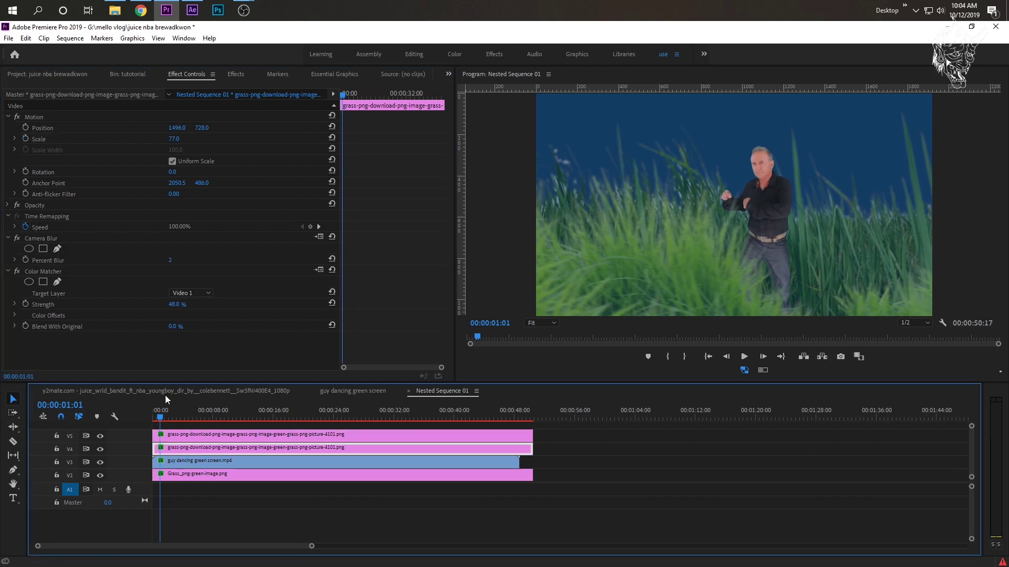
key(Home)
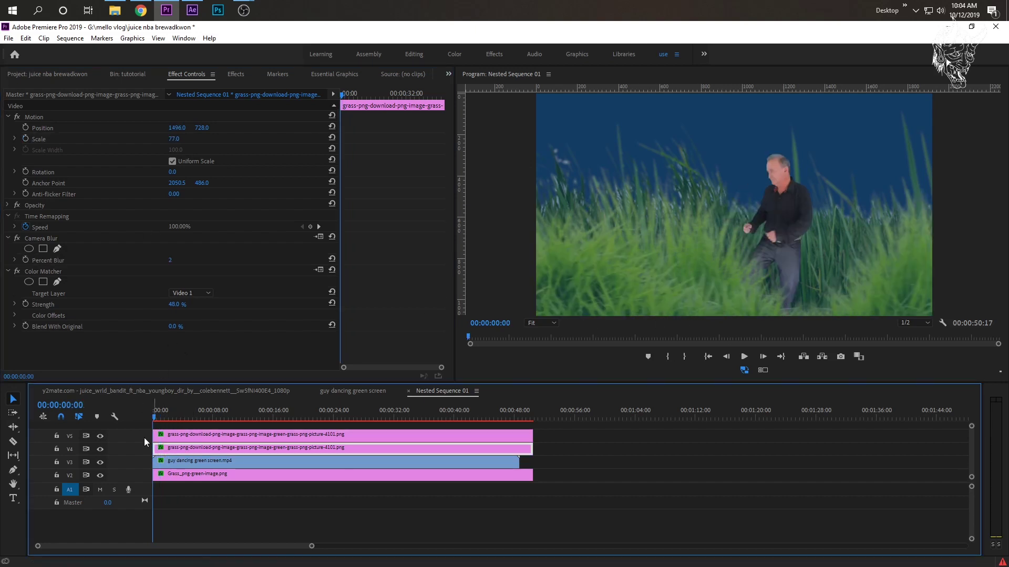
click(24, 139)
drag(156, 421, 164, 419)
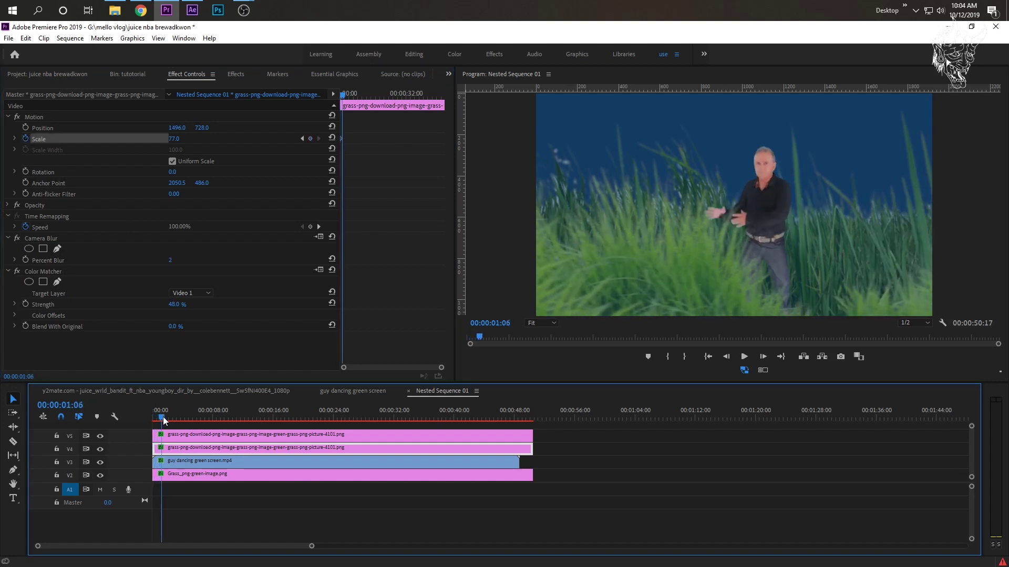
drag(174, 141, 200, 141)
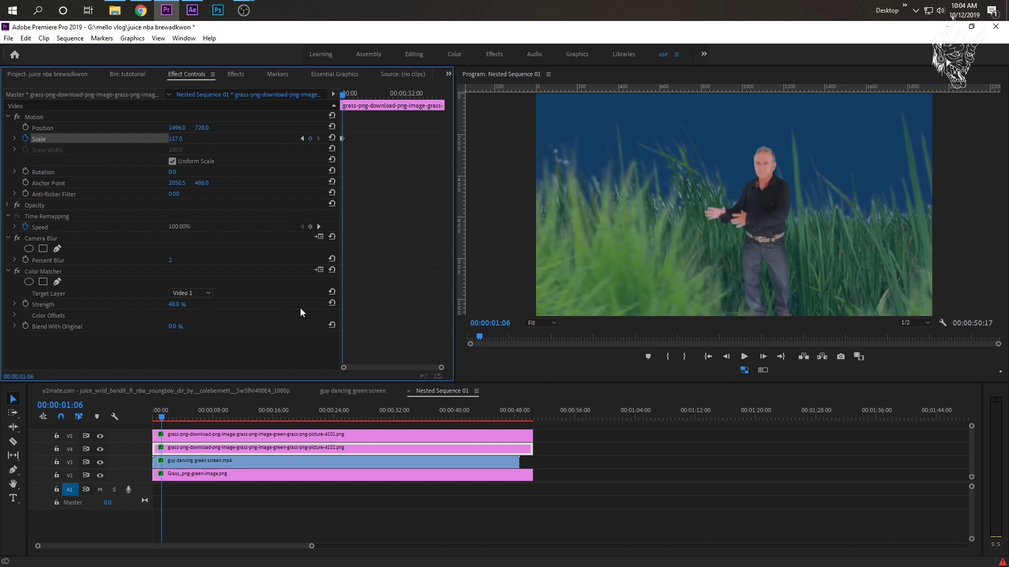
- Return to the guy dancing green screen sequence and render the marked range with the animated grass
click(353, 391)
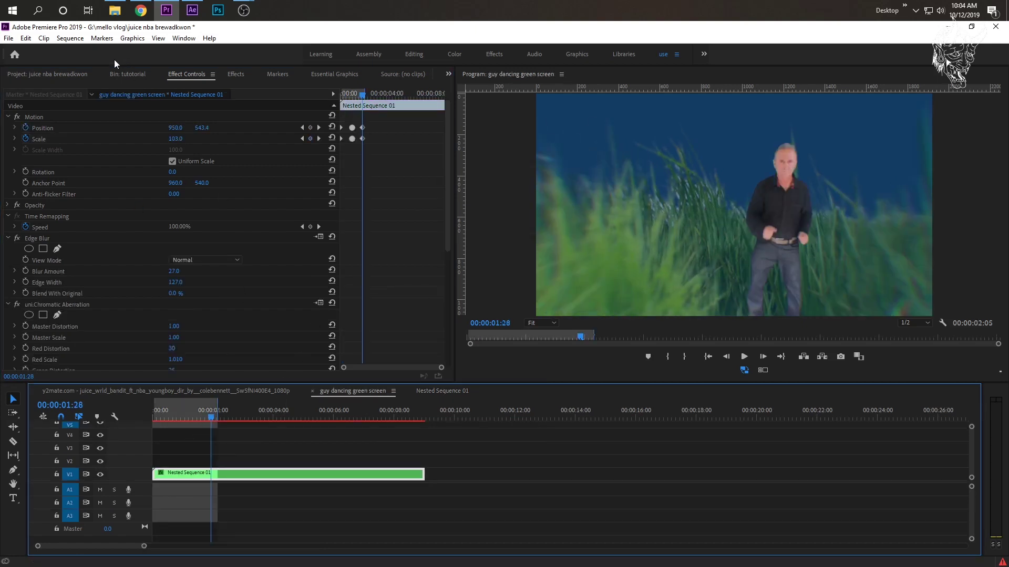
click(70, 38)
click(87, 74)
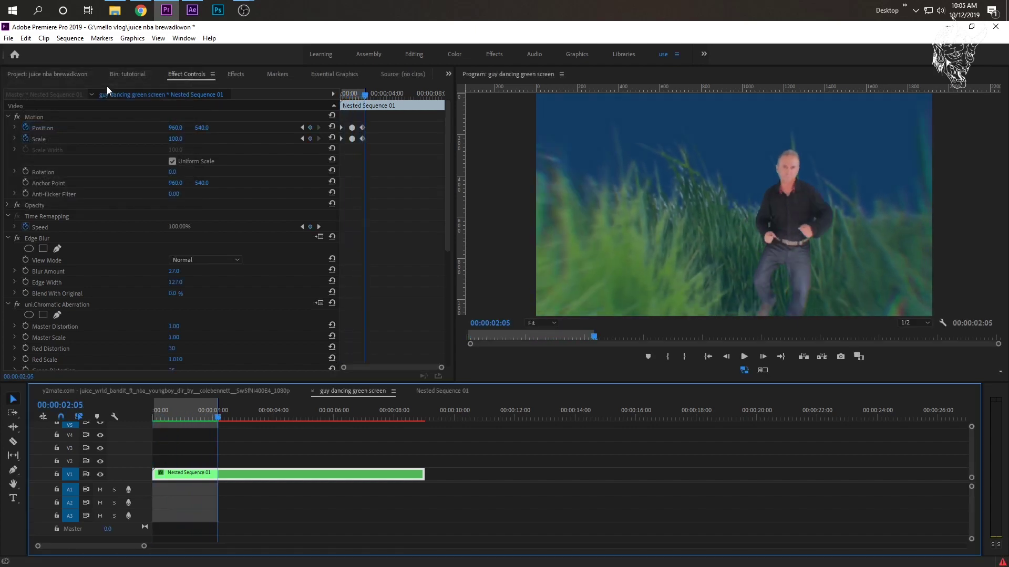
- Play back the rendered composite repeatedly from the start to review the grass movement, zoom and chromatic aberration
key(Home)
click(744, 357)
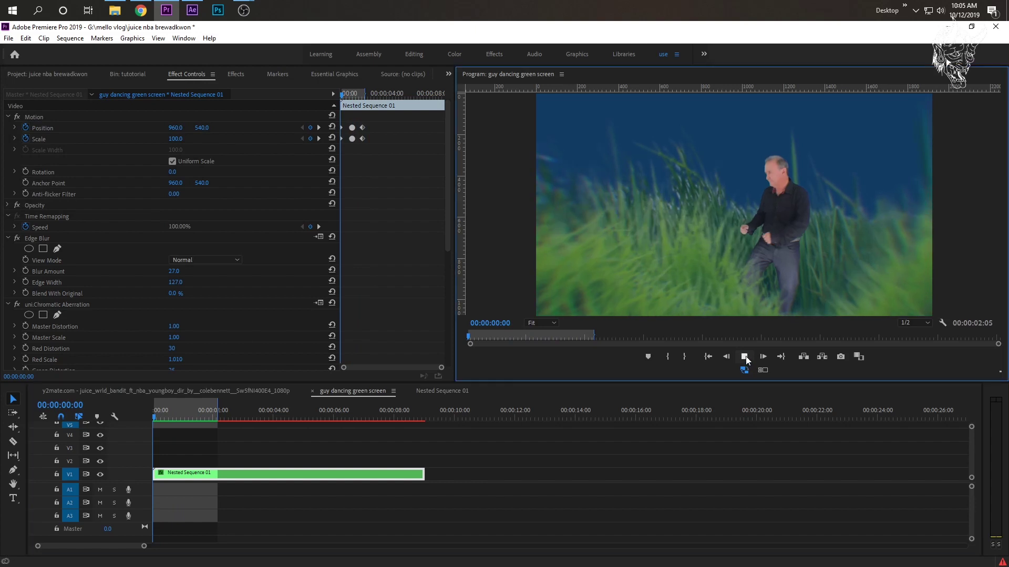
click(621, 403)
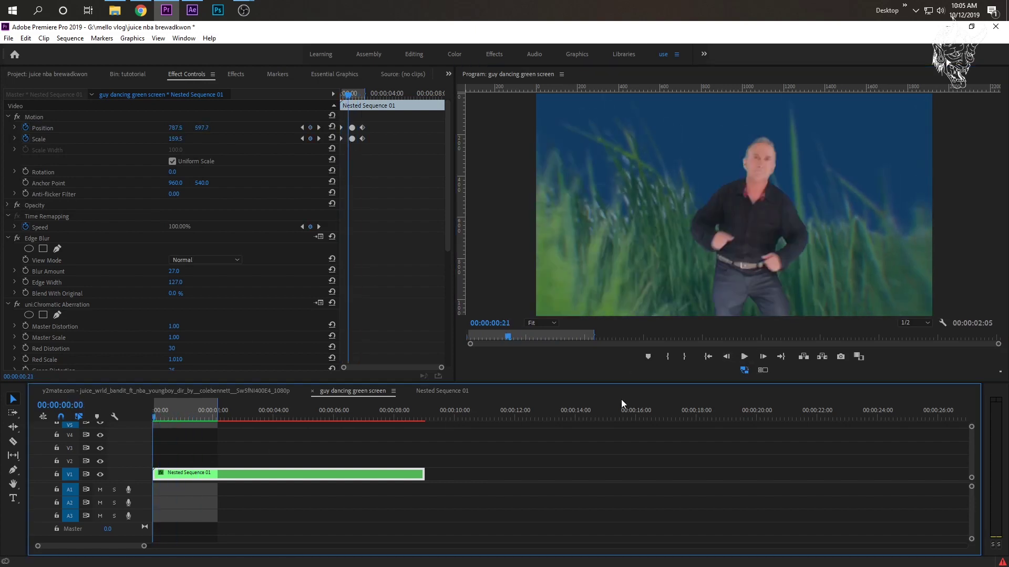
click(743, 358)
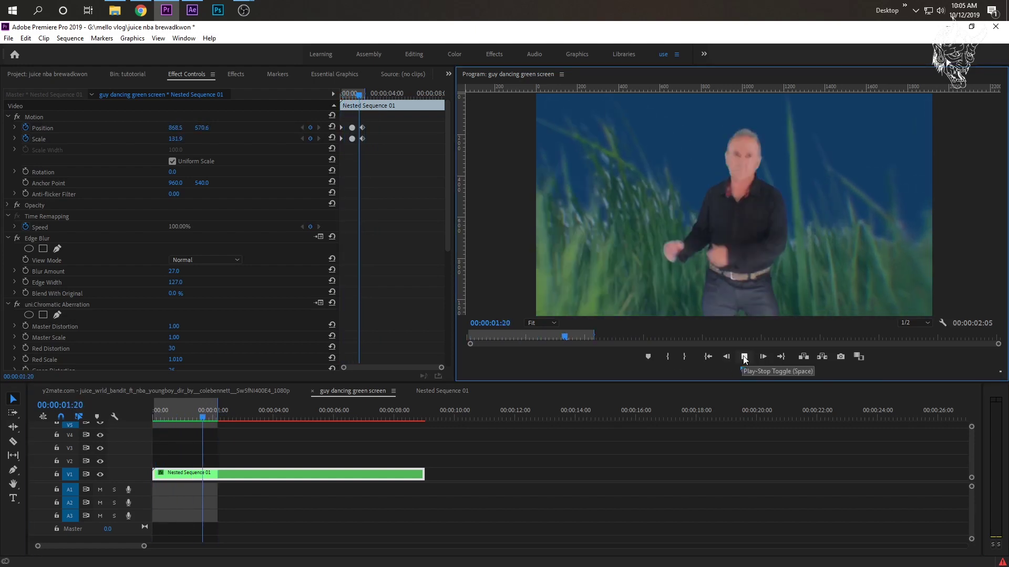
click(124, 414)
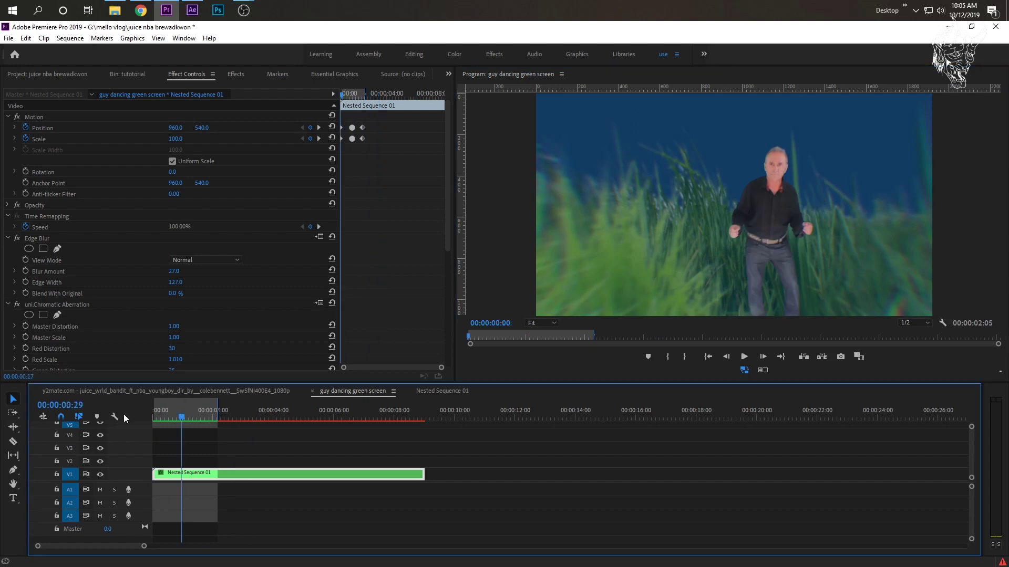
key(Home)
click(746, 360)
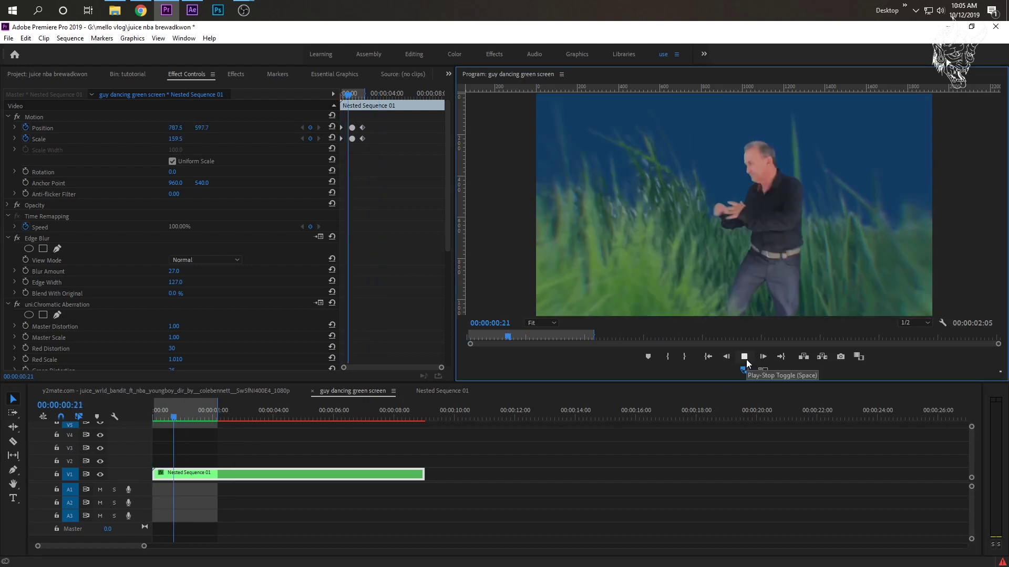